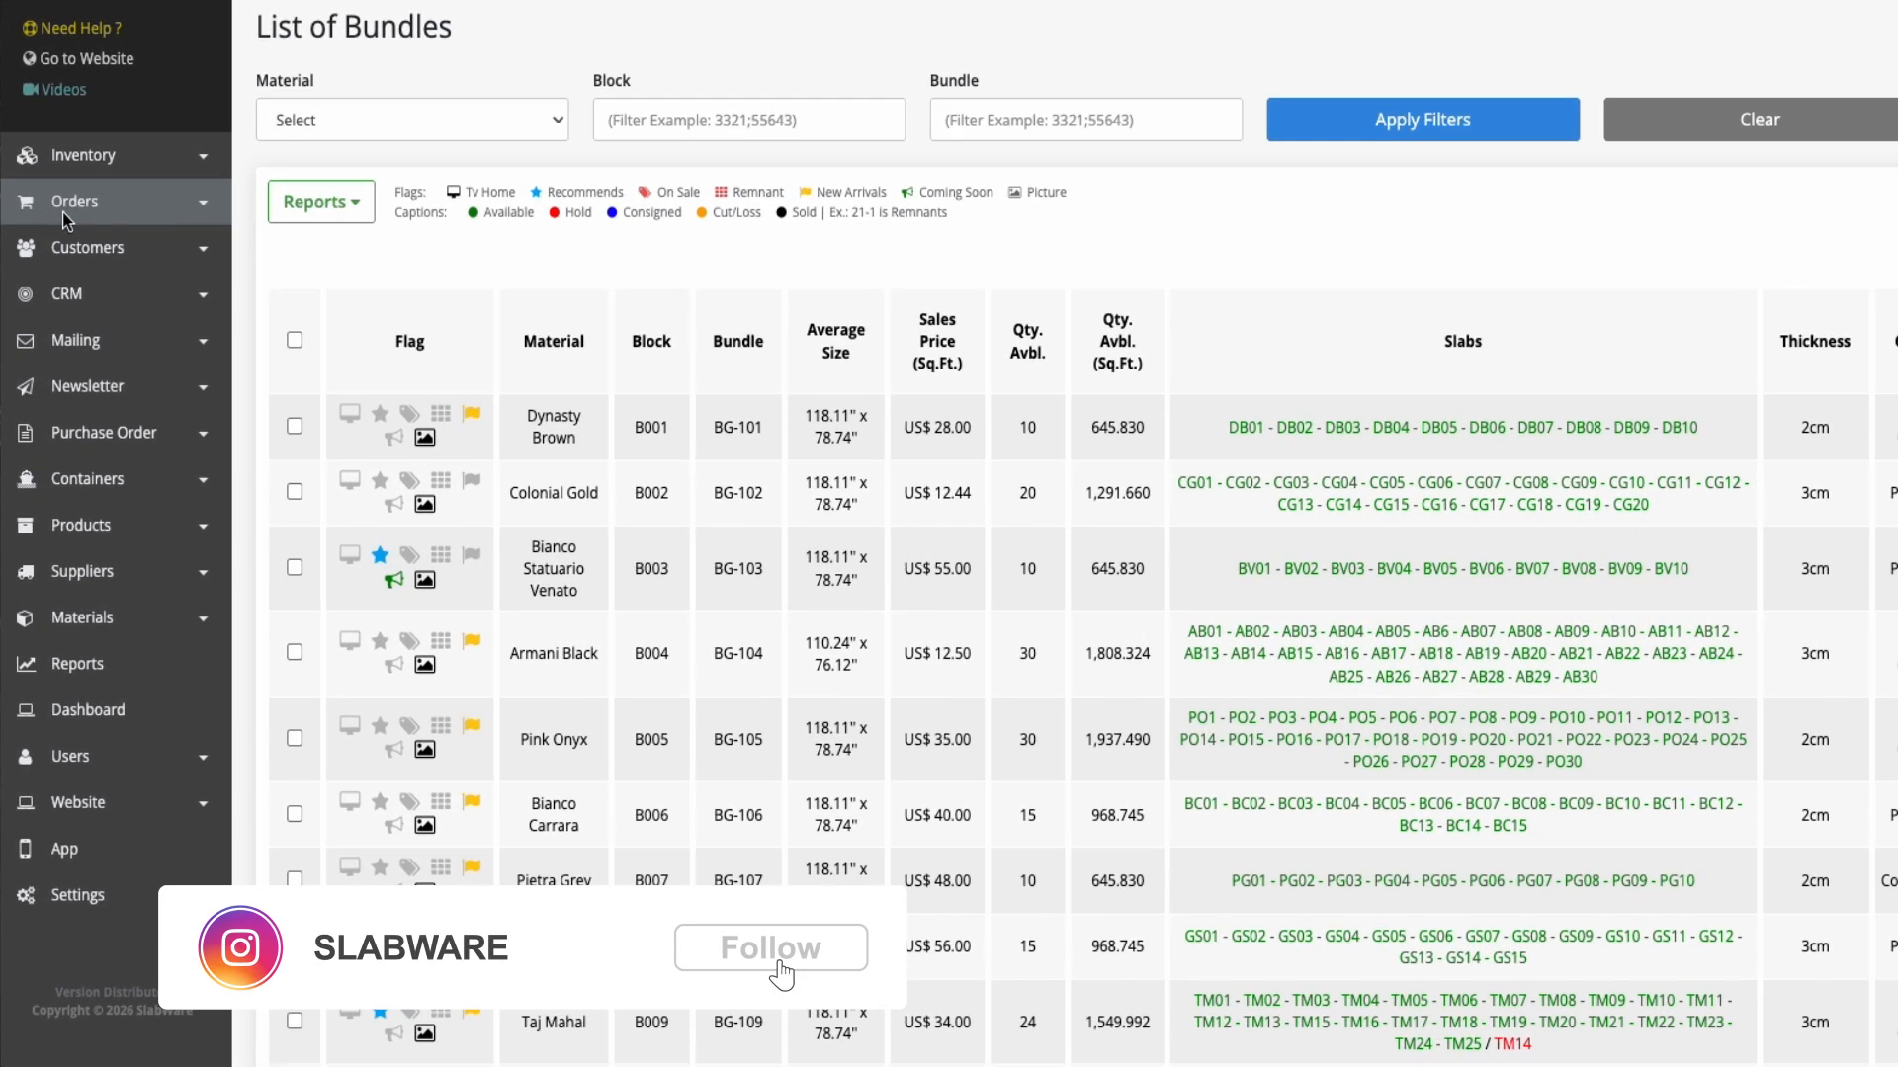
Start a new pre-order with a sales rep, the Lone Star Stone Fabrication contact and Warehouse as the order location
click(132, 293)
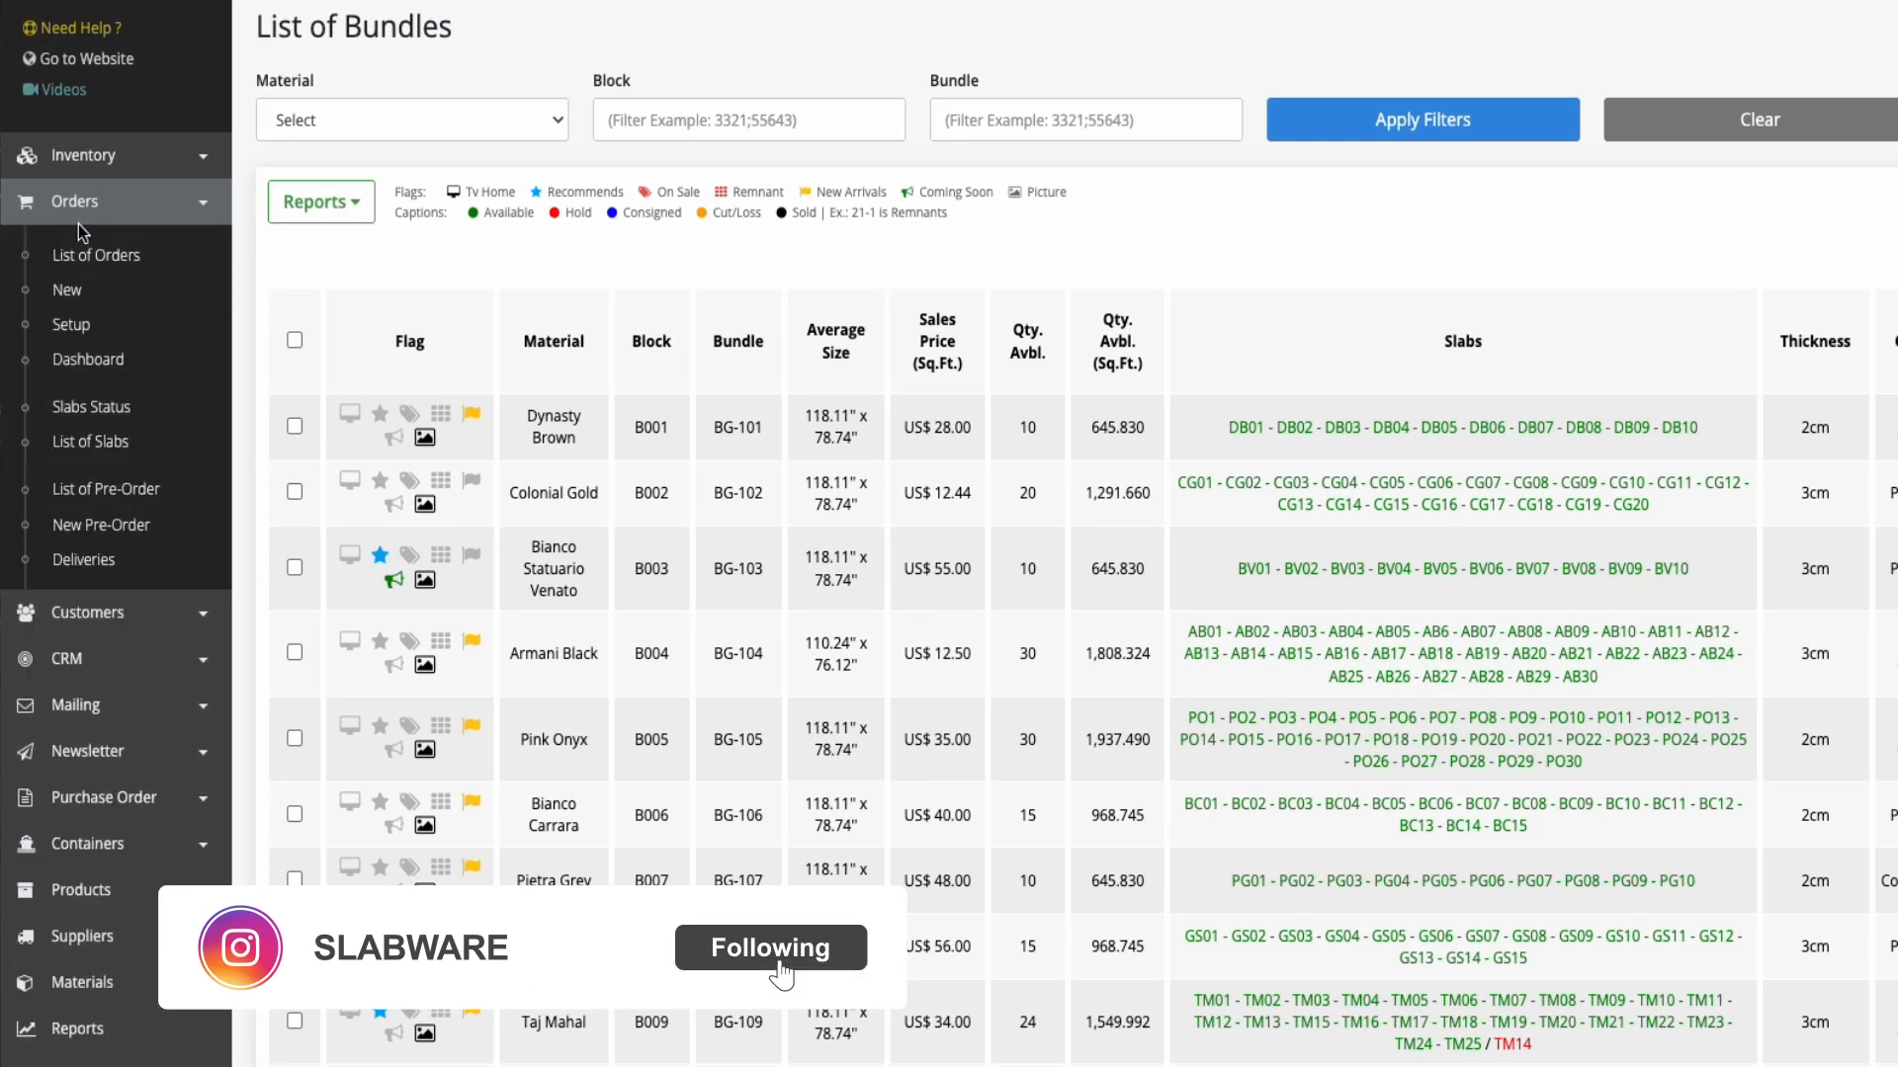
click(105, 529)
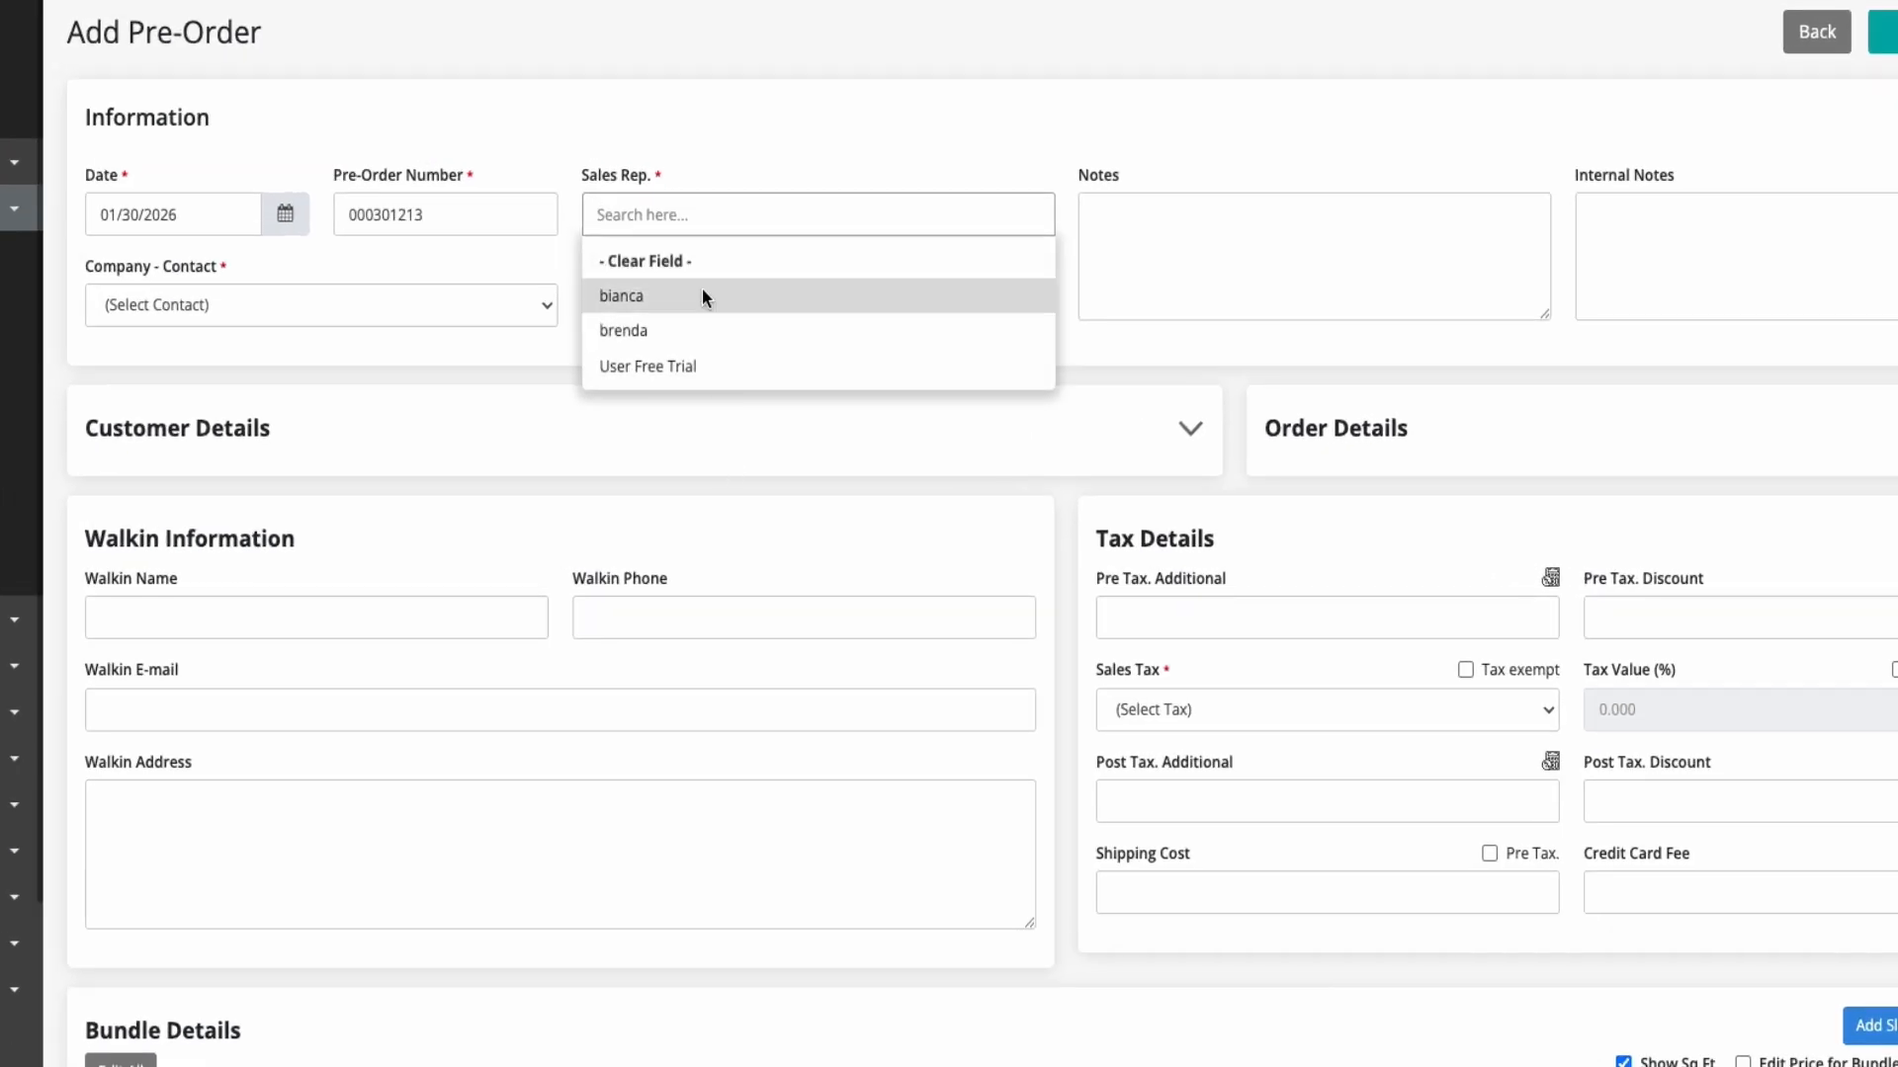
click(740, 322)
click(343, 313)
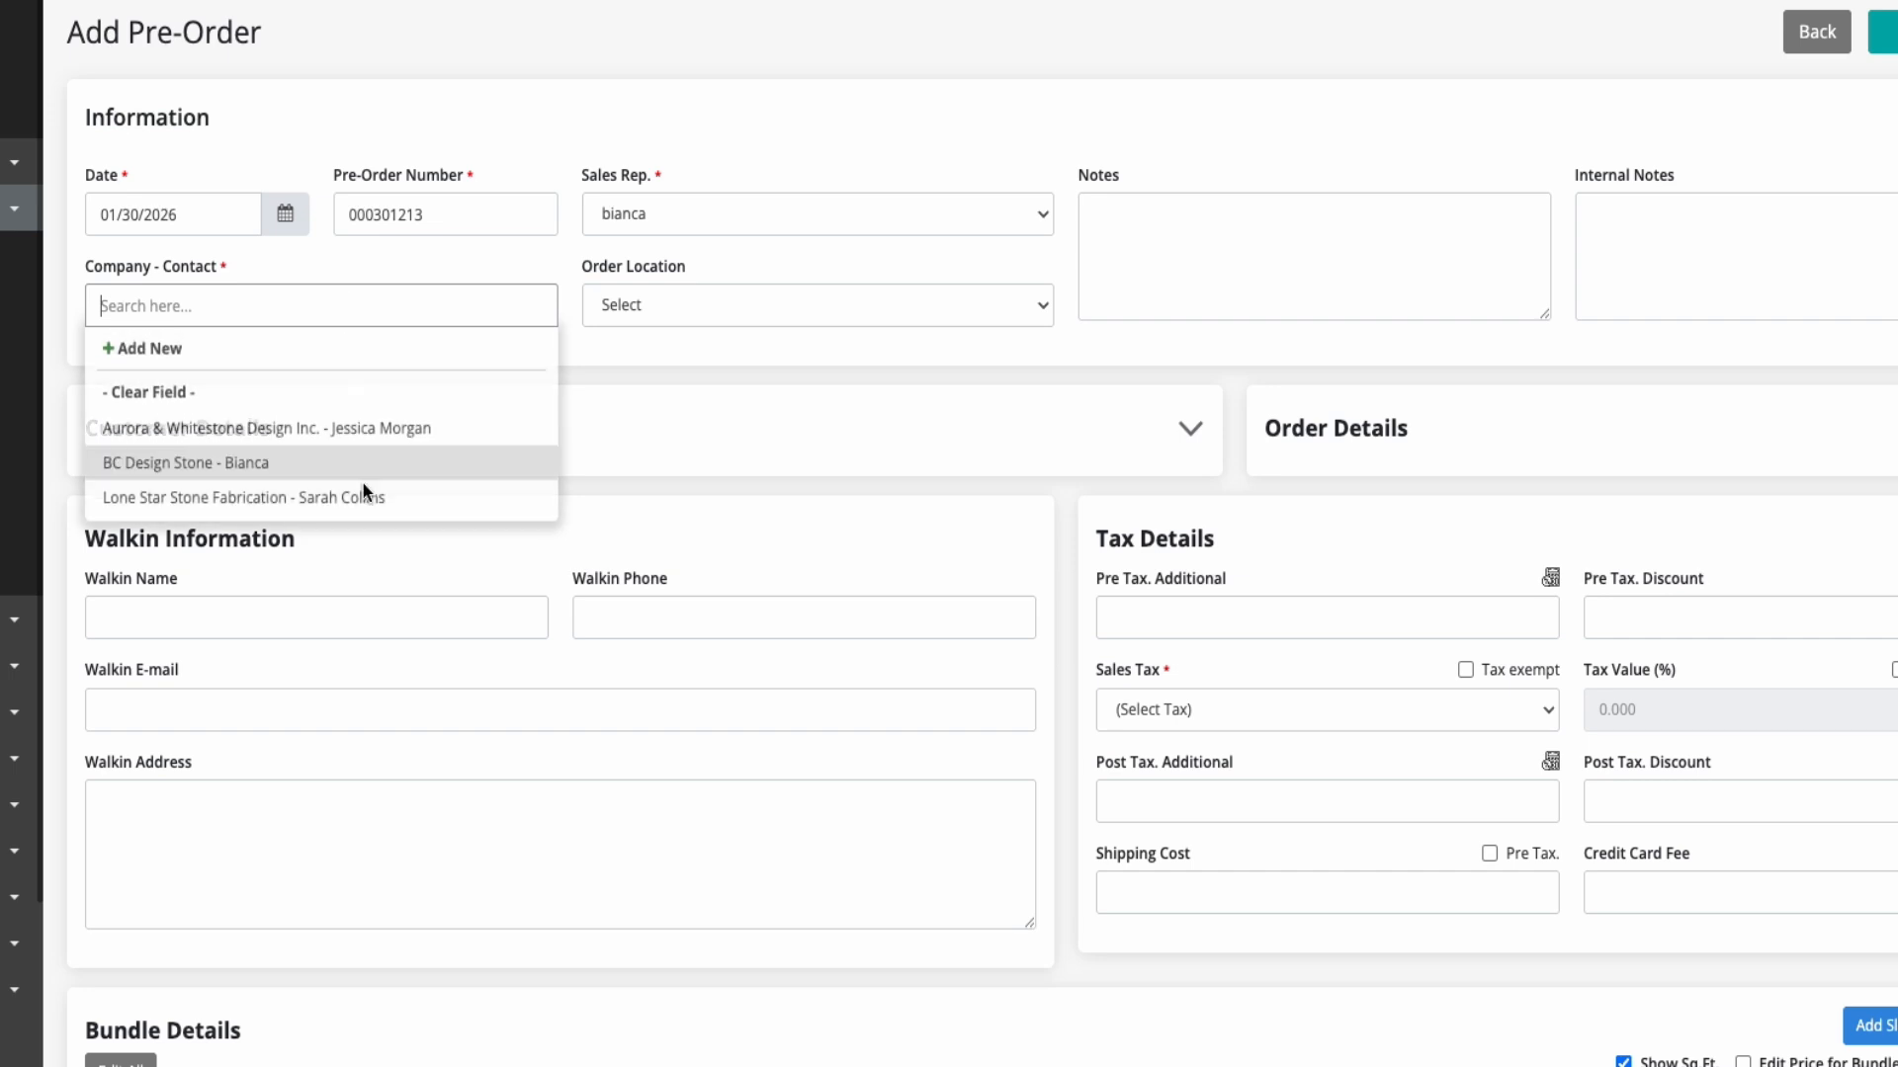
click(263, 496)
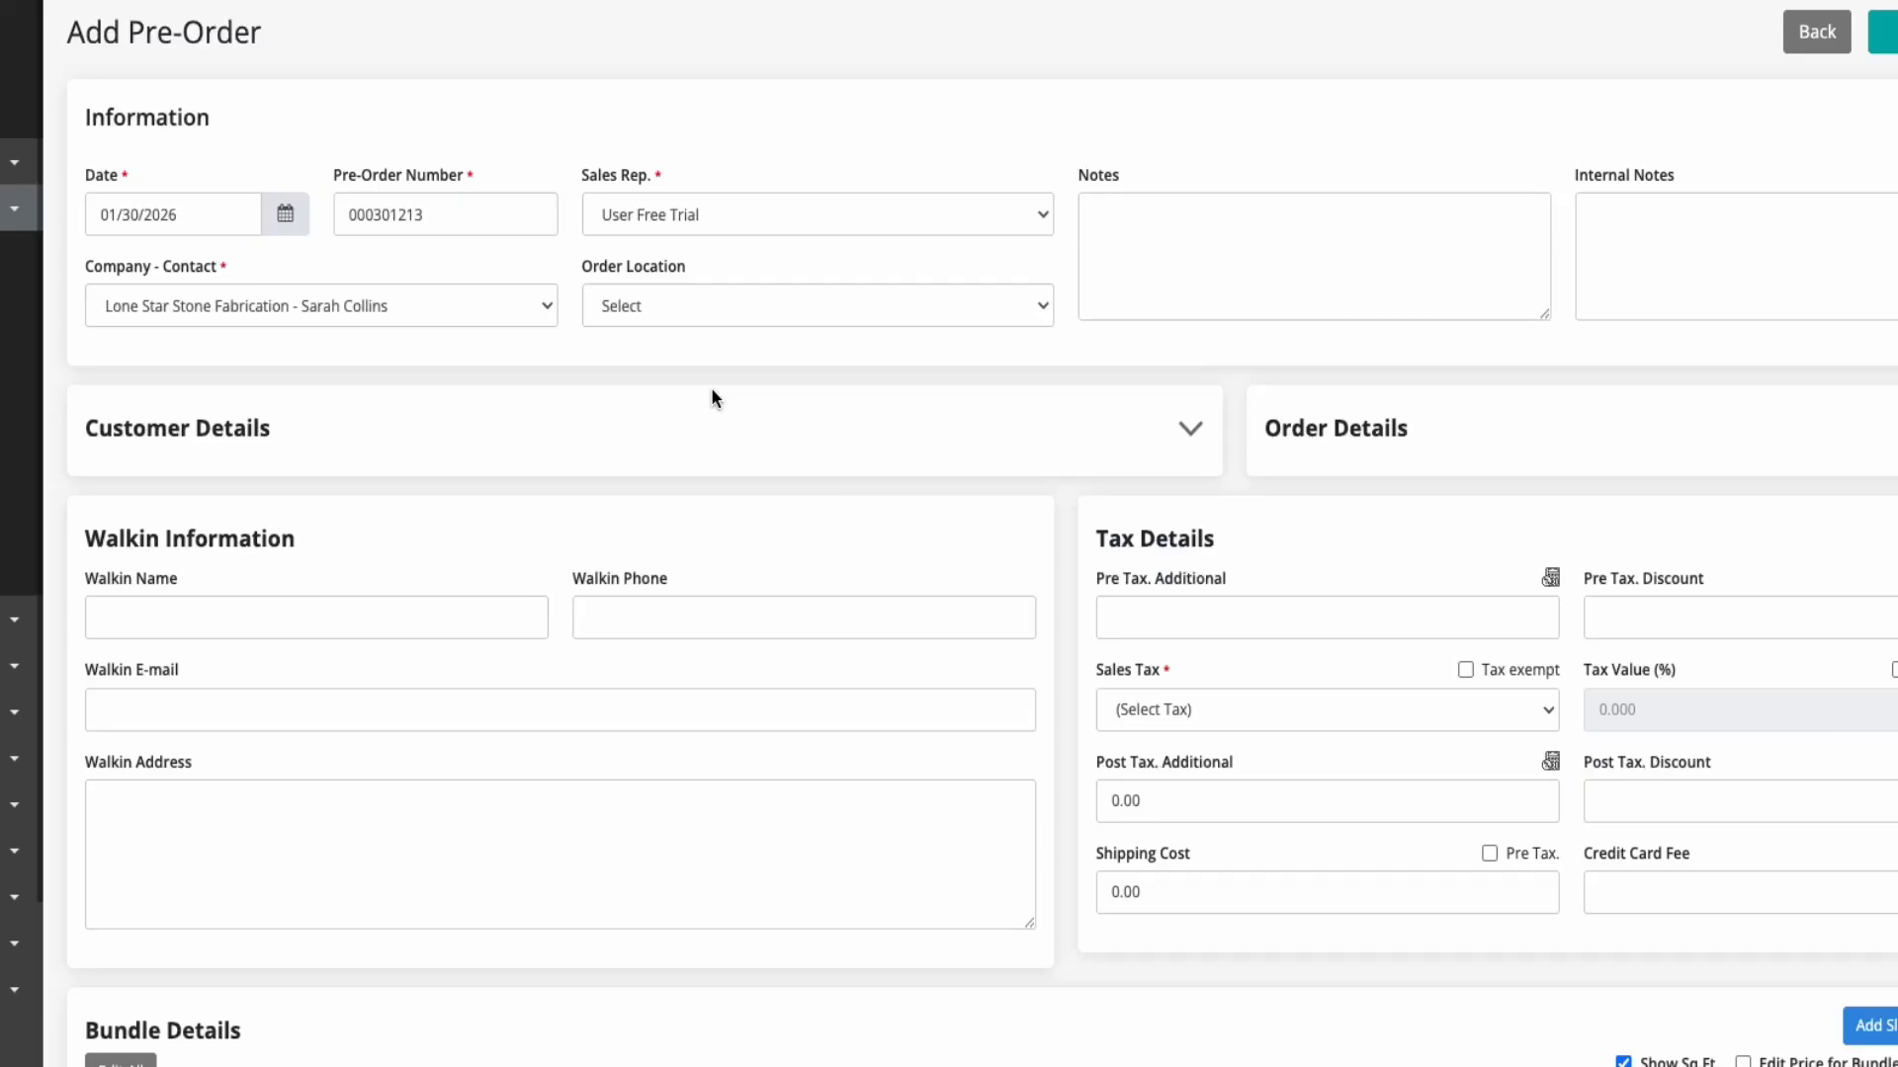
click(719, 309)
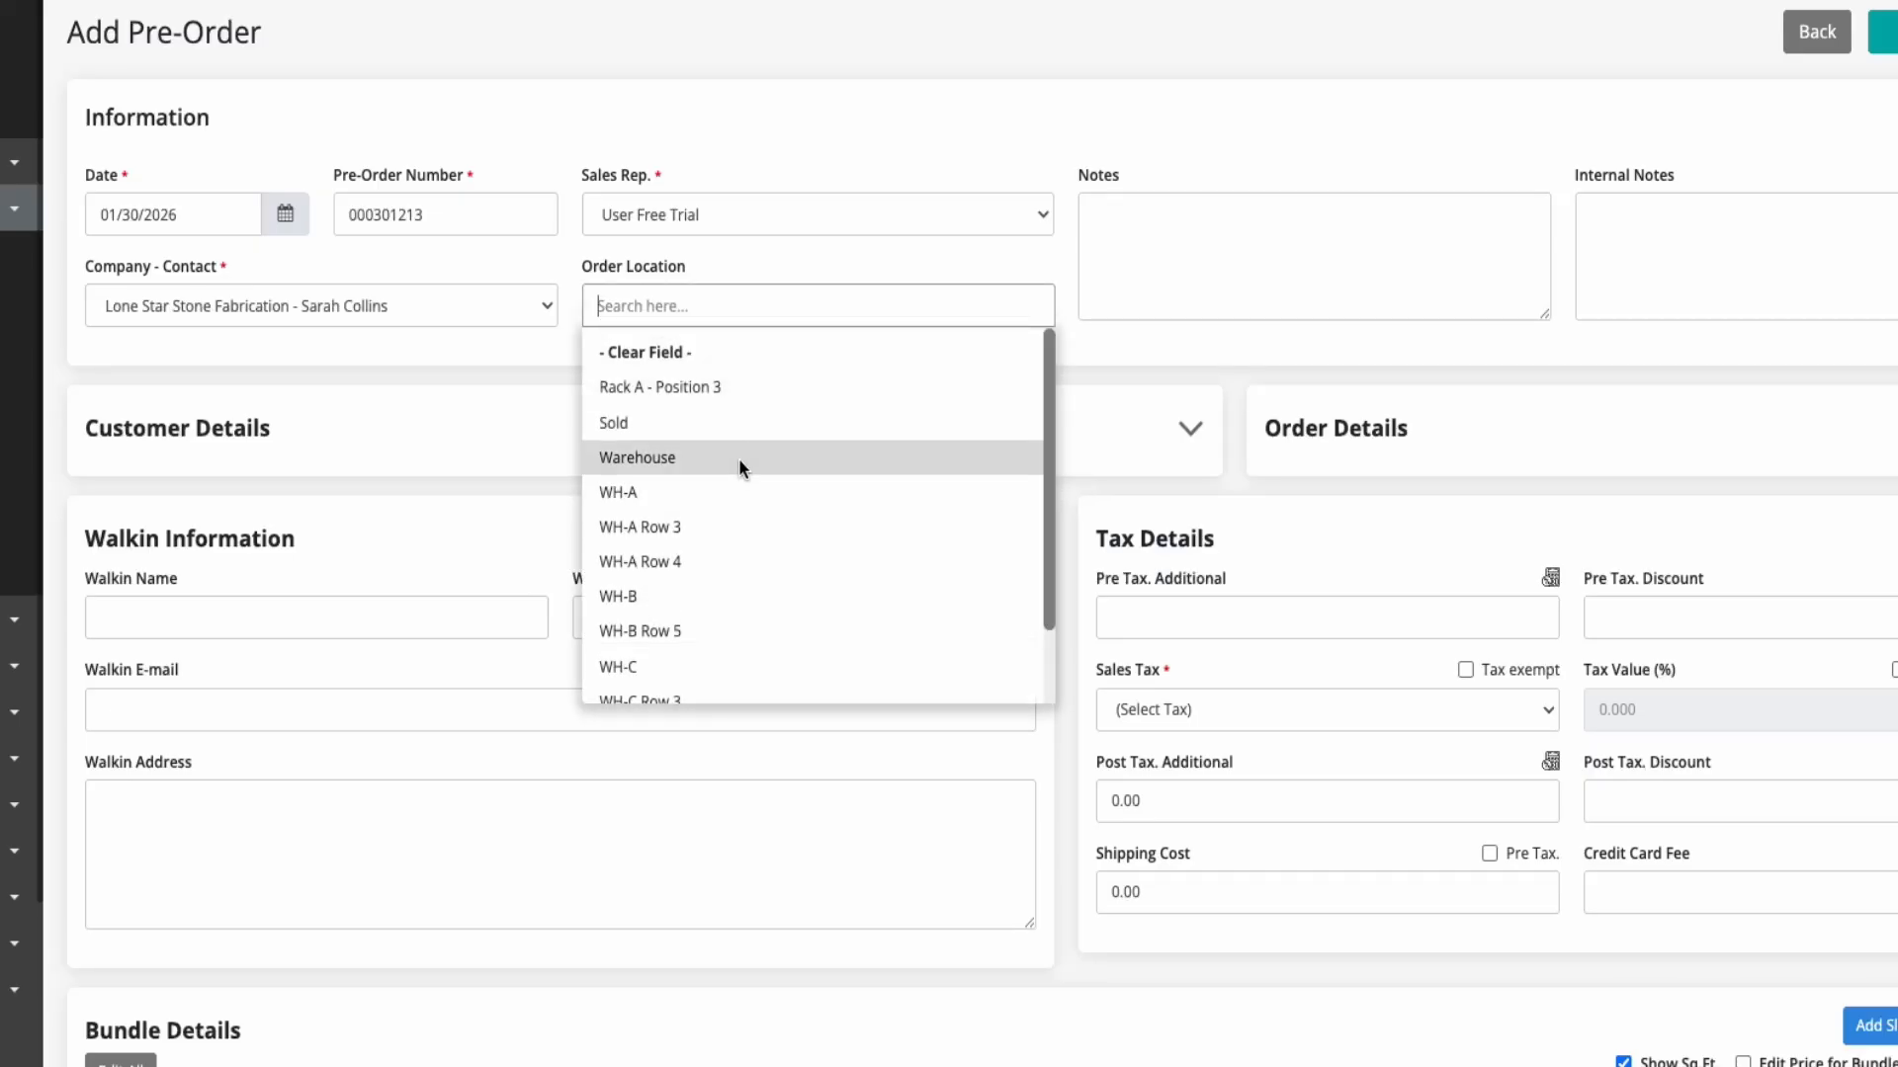
click(739, 457)
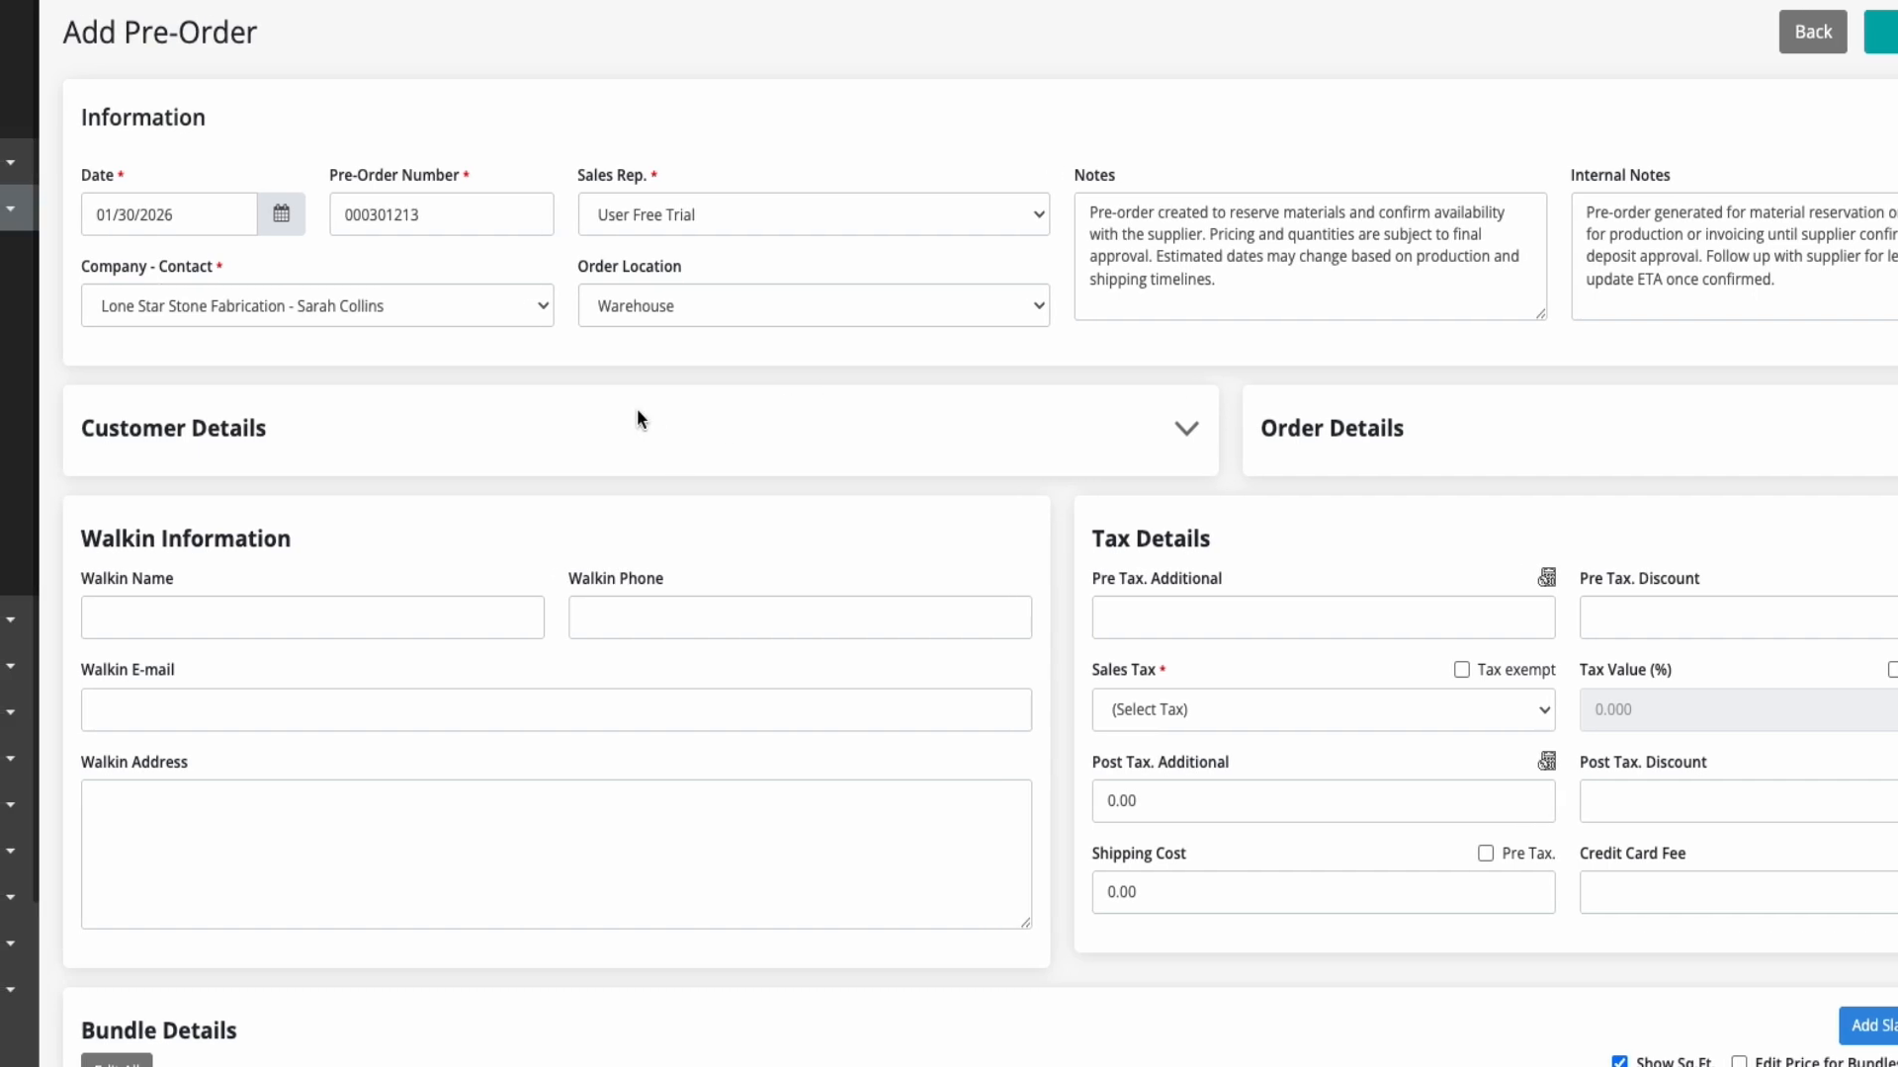
Expand the customer details and order details sections, and set the order status to Reserved
click(637, 416)
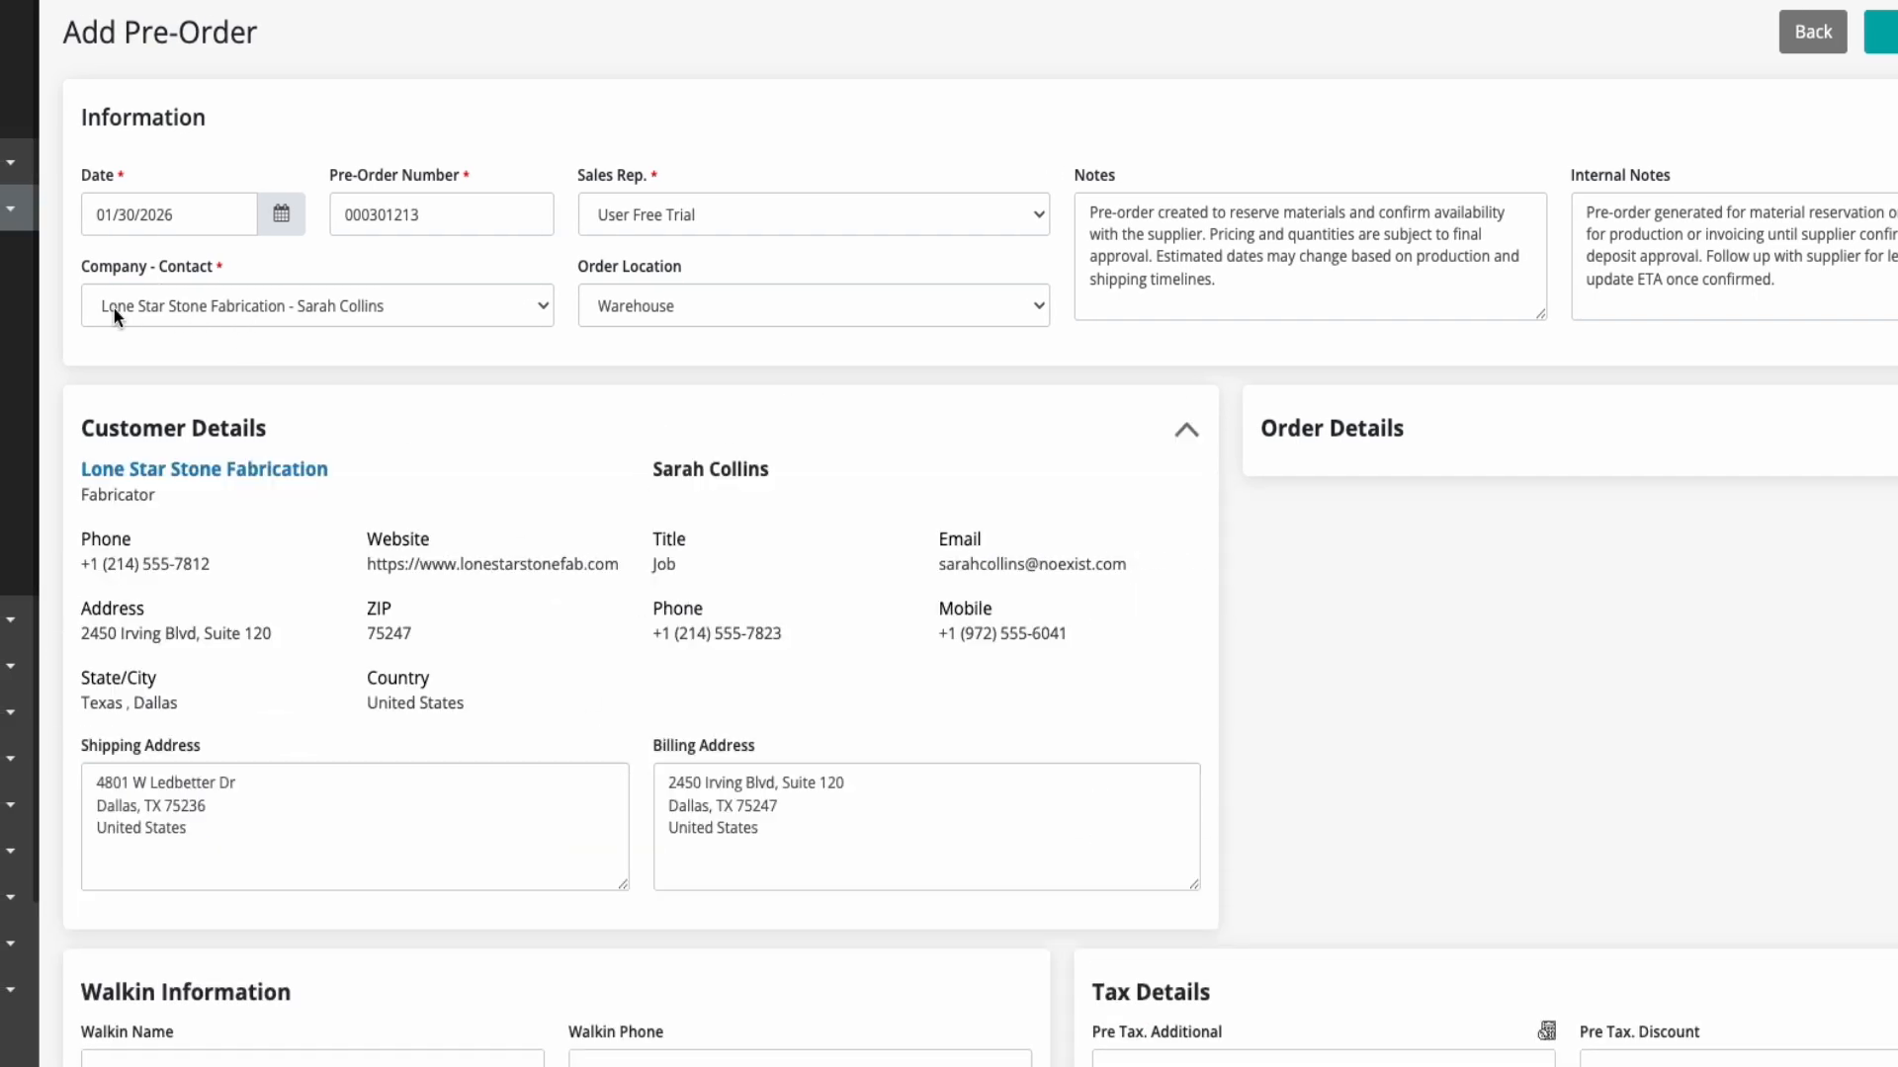
scroll(217, 572, down, 3)
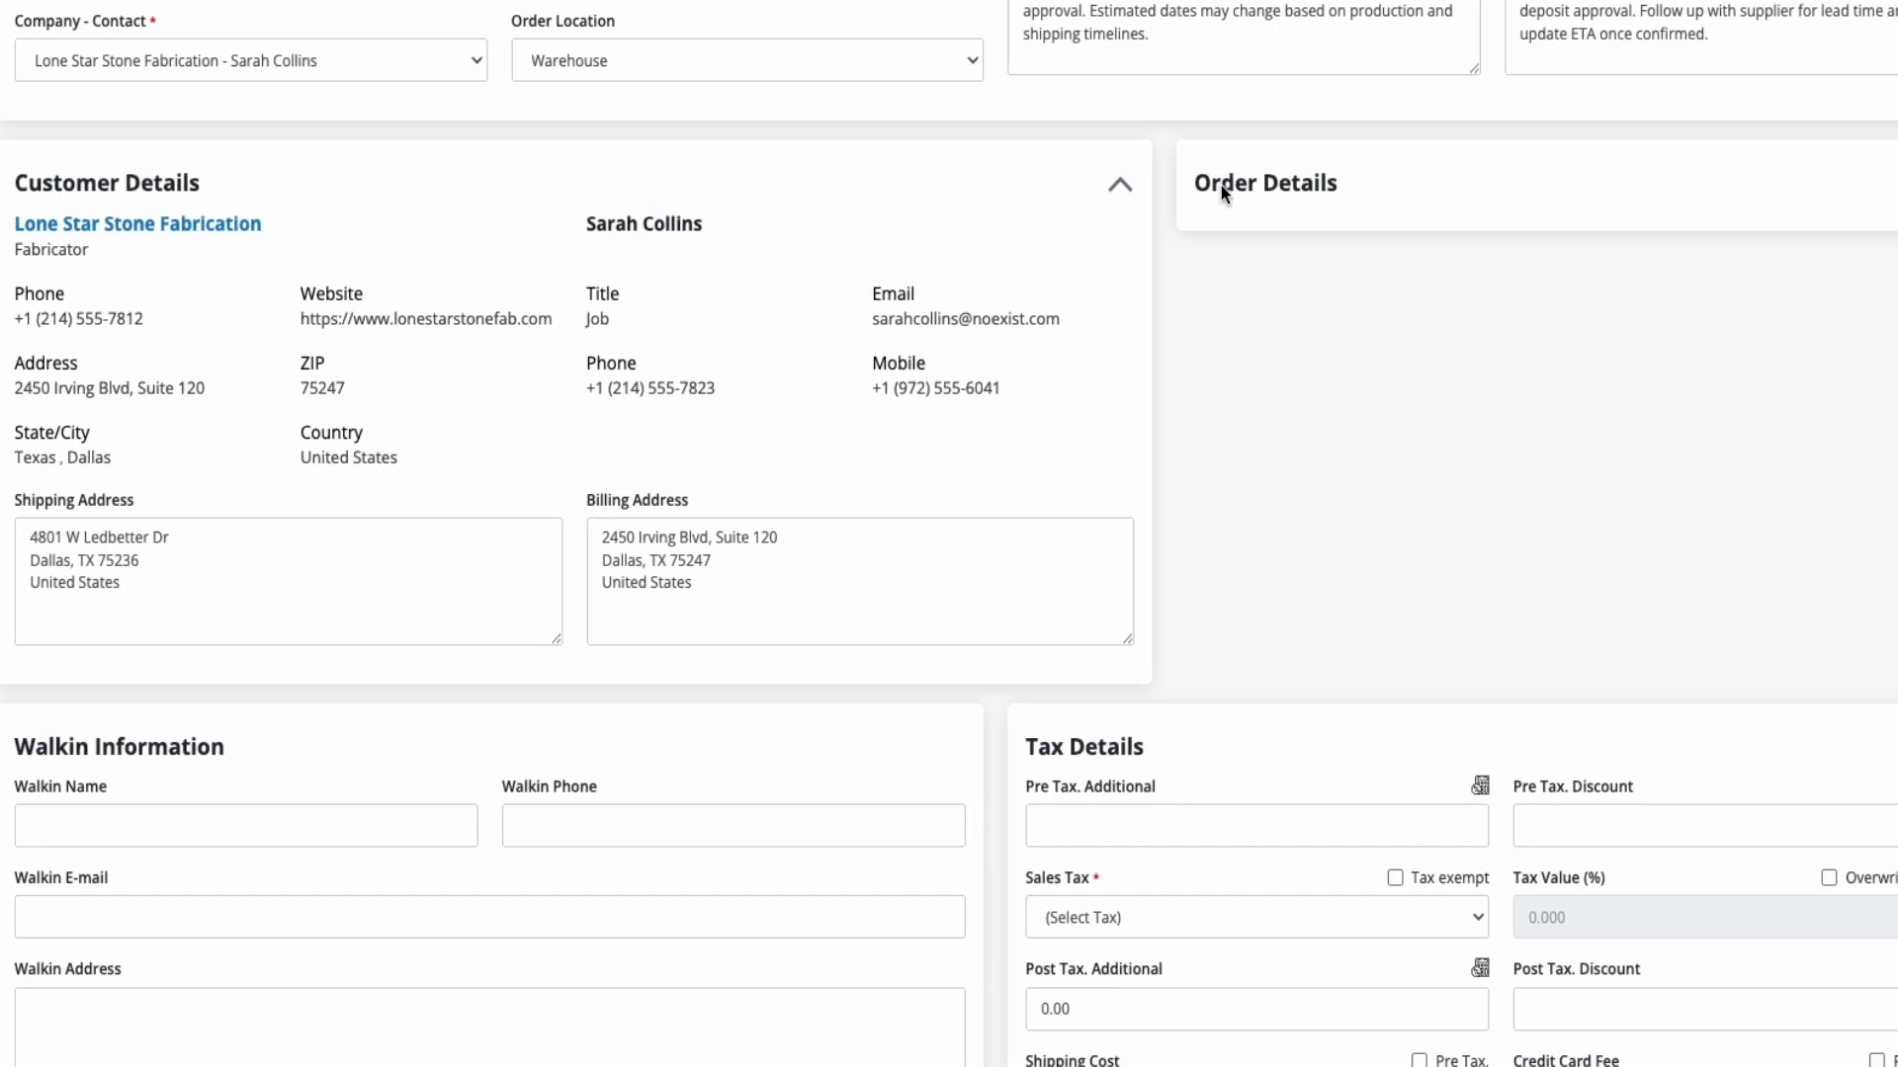
click(1285, 185)
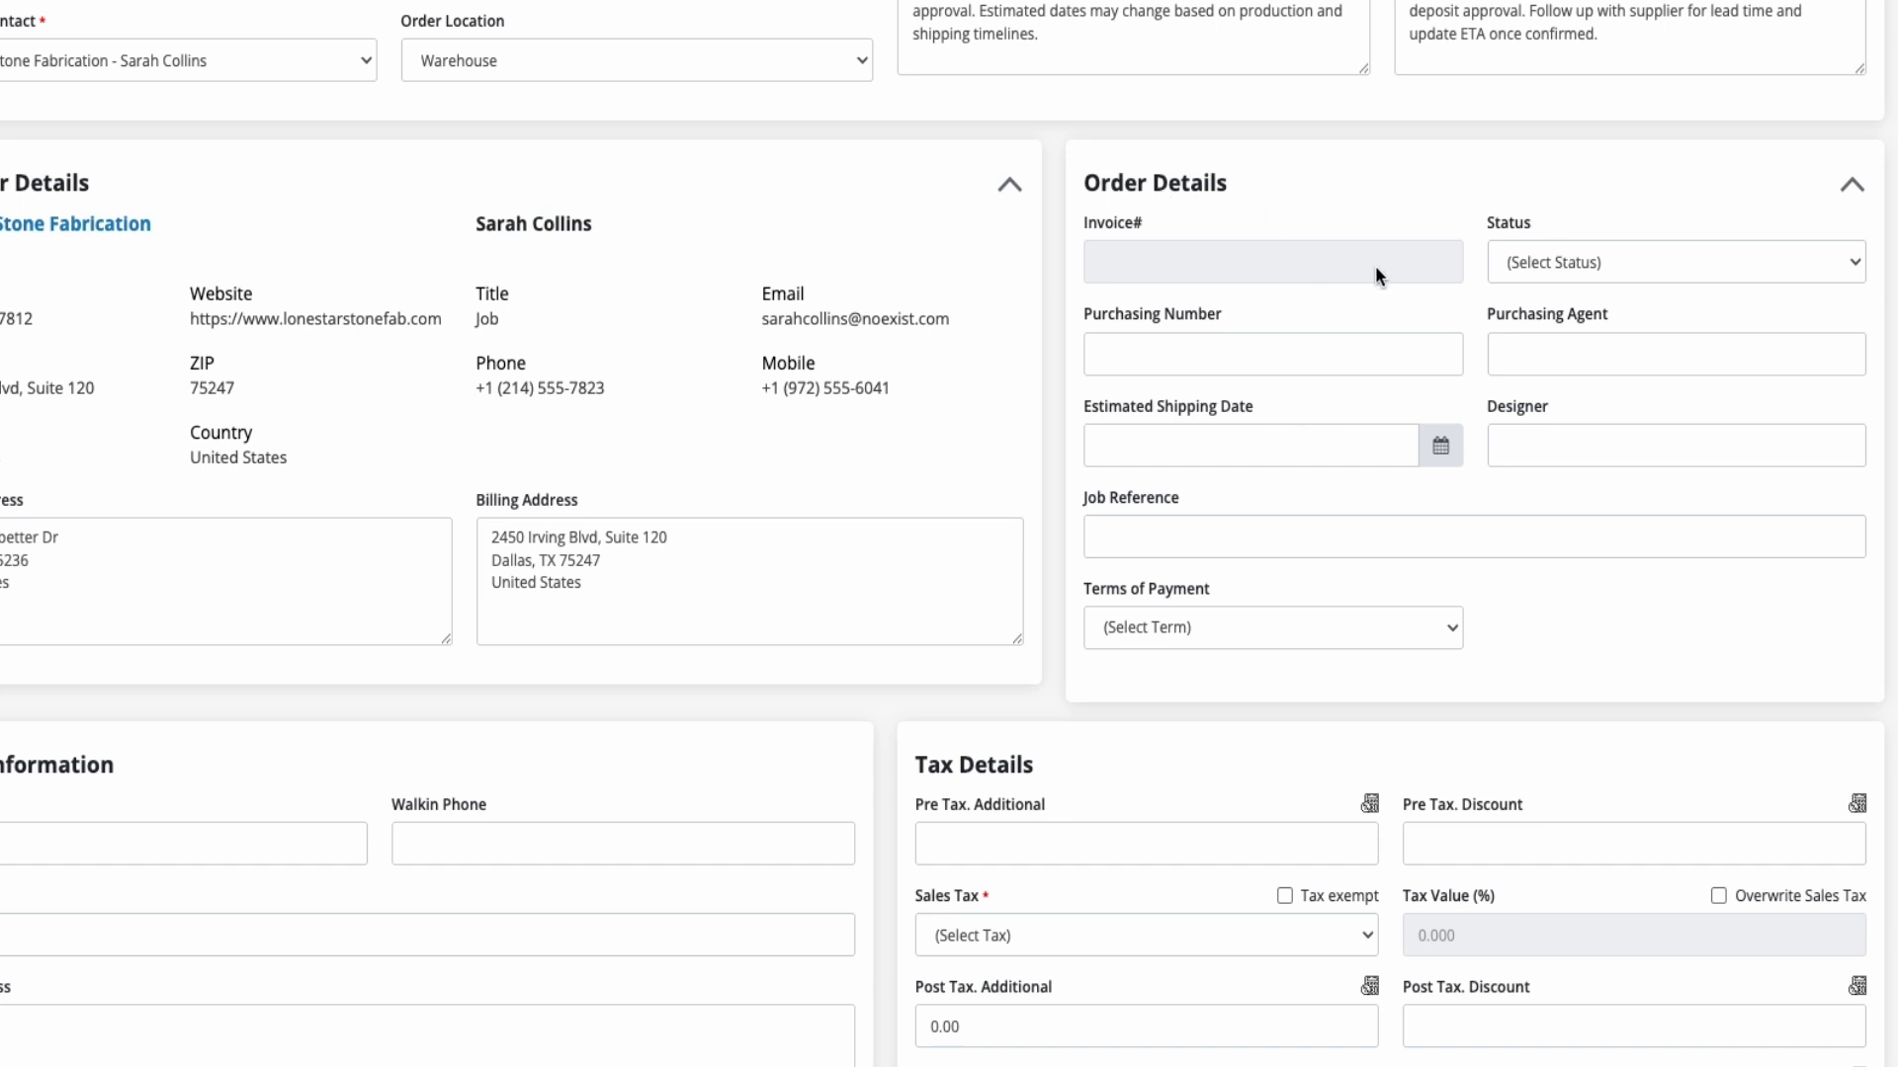
click(1677, 264)
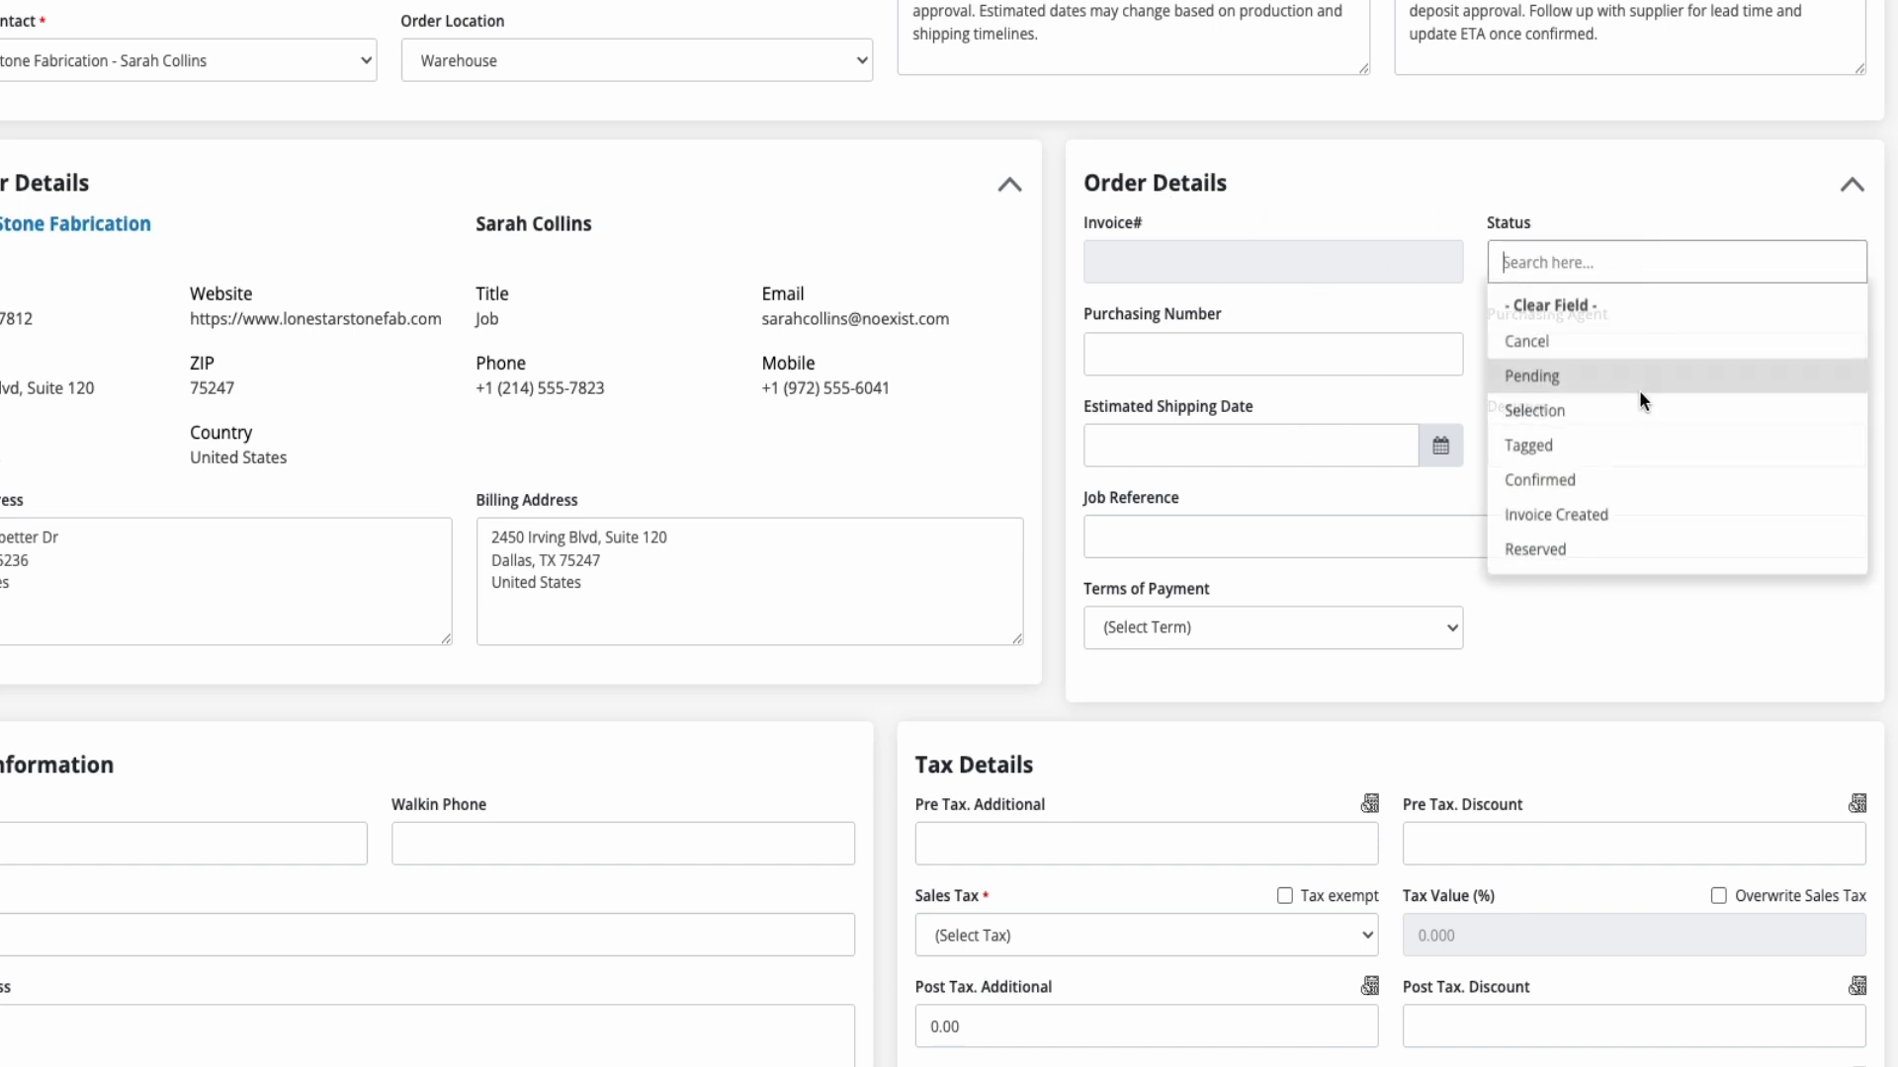
click(1583, 553)
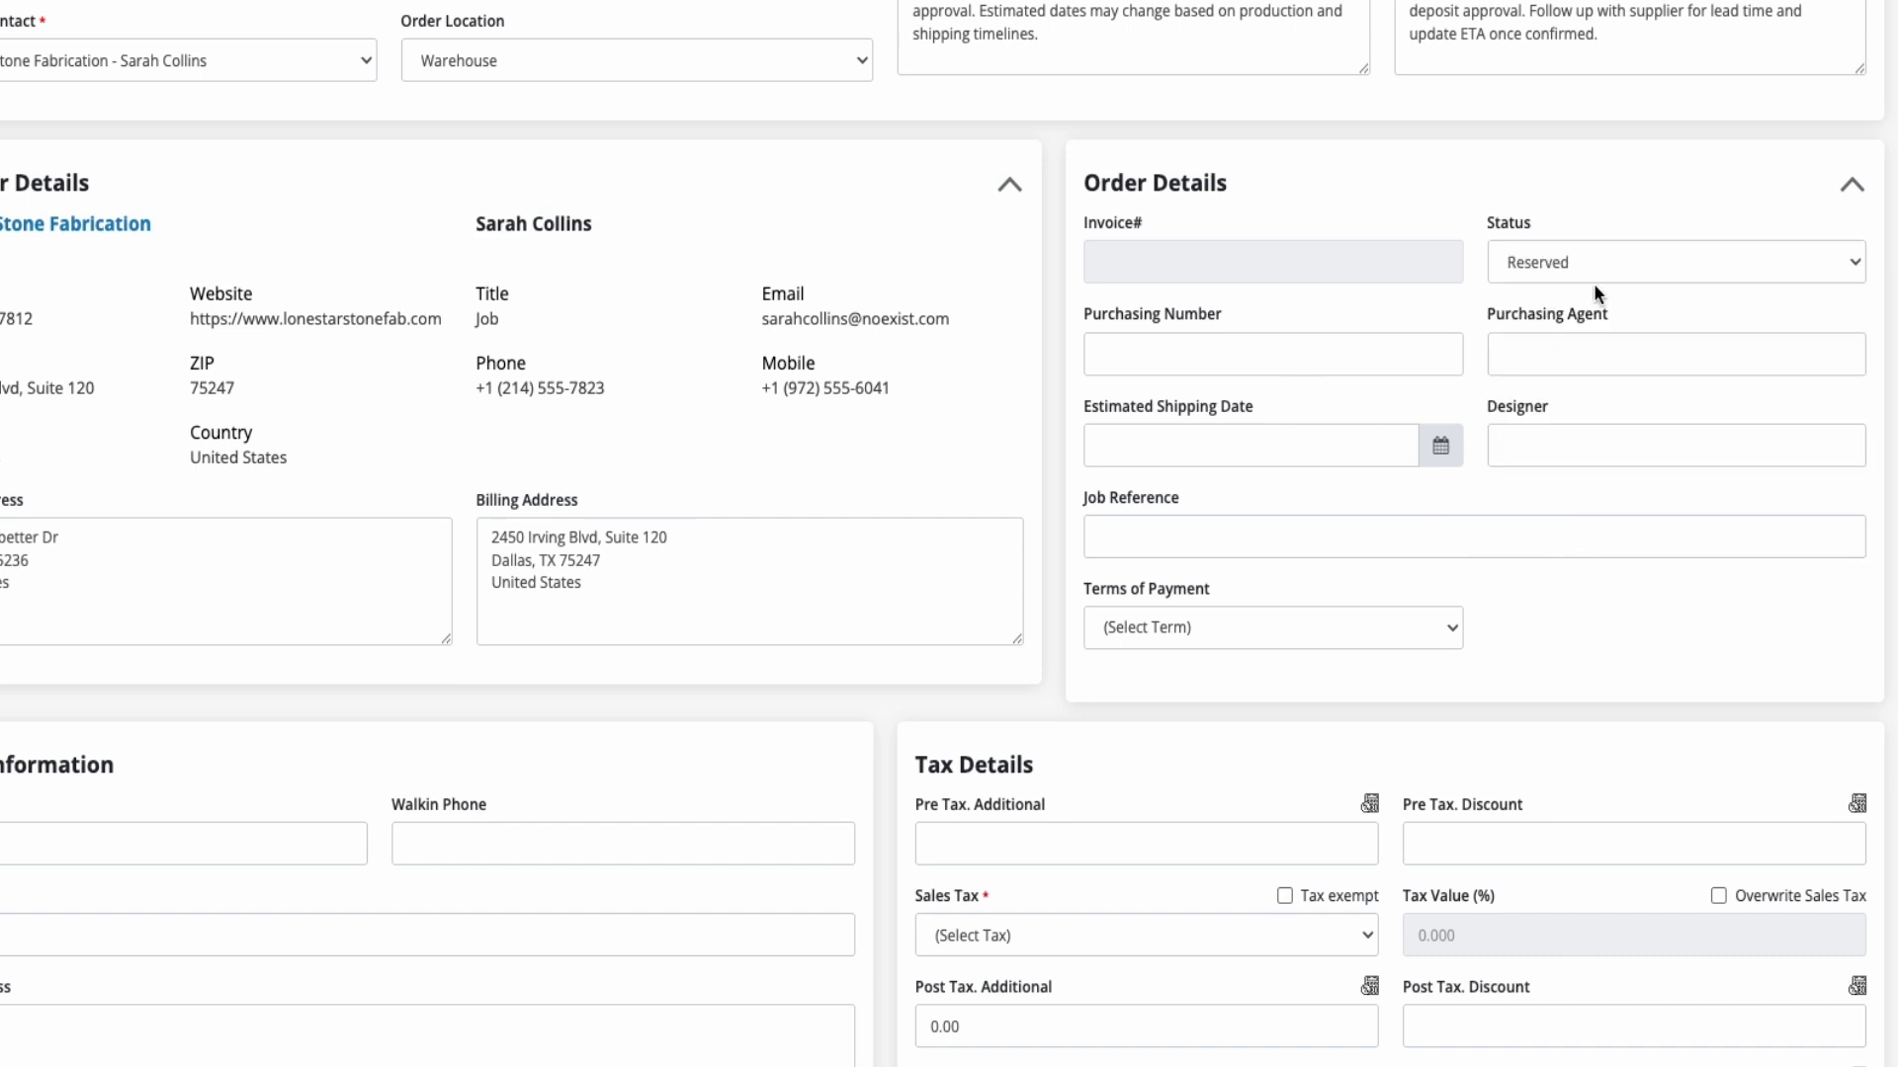
Enter the purchasing number, the purchasing agent's name, the estimated shipping date 03/30/2026 14:30 and the designer's name in the order details
click(1220, 360)
text(PUR-78127)
click(1235, 435)
text(03/30/2026 14:30)
click(1573, 450)
text(Michael Turner)
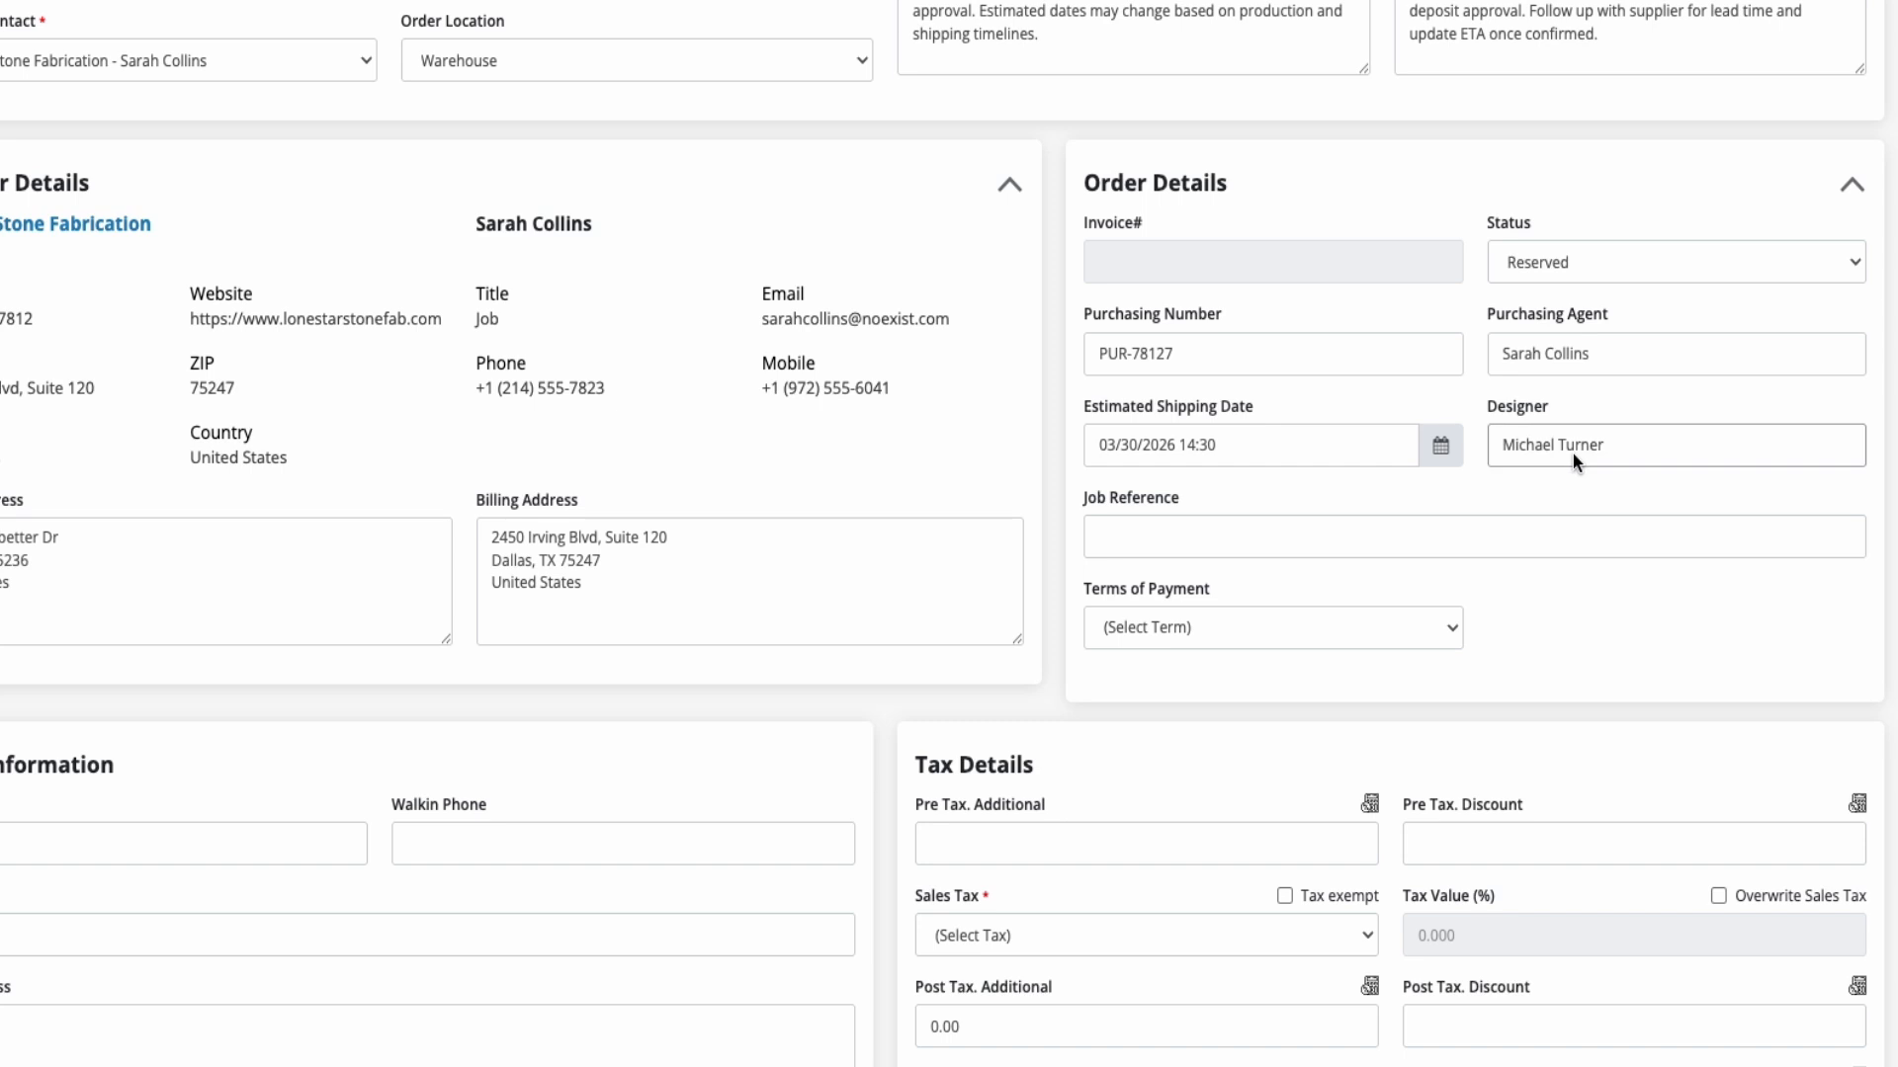
Set the job reference to "Highland Park Residence – Kitchen & Island" and the terms of payment to 50% 50%
click(1303, 544)
text(Highland Park Residence – Kitchen & Island)
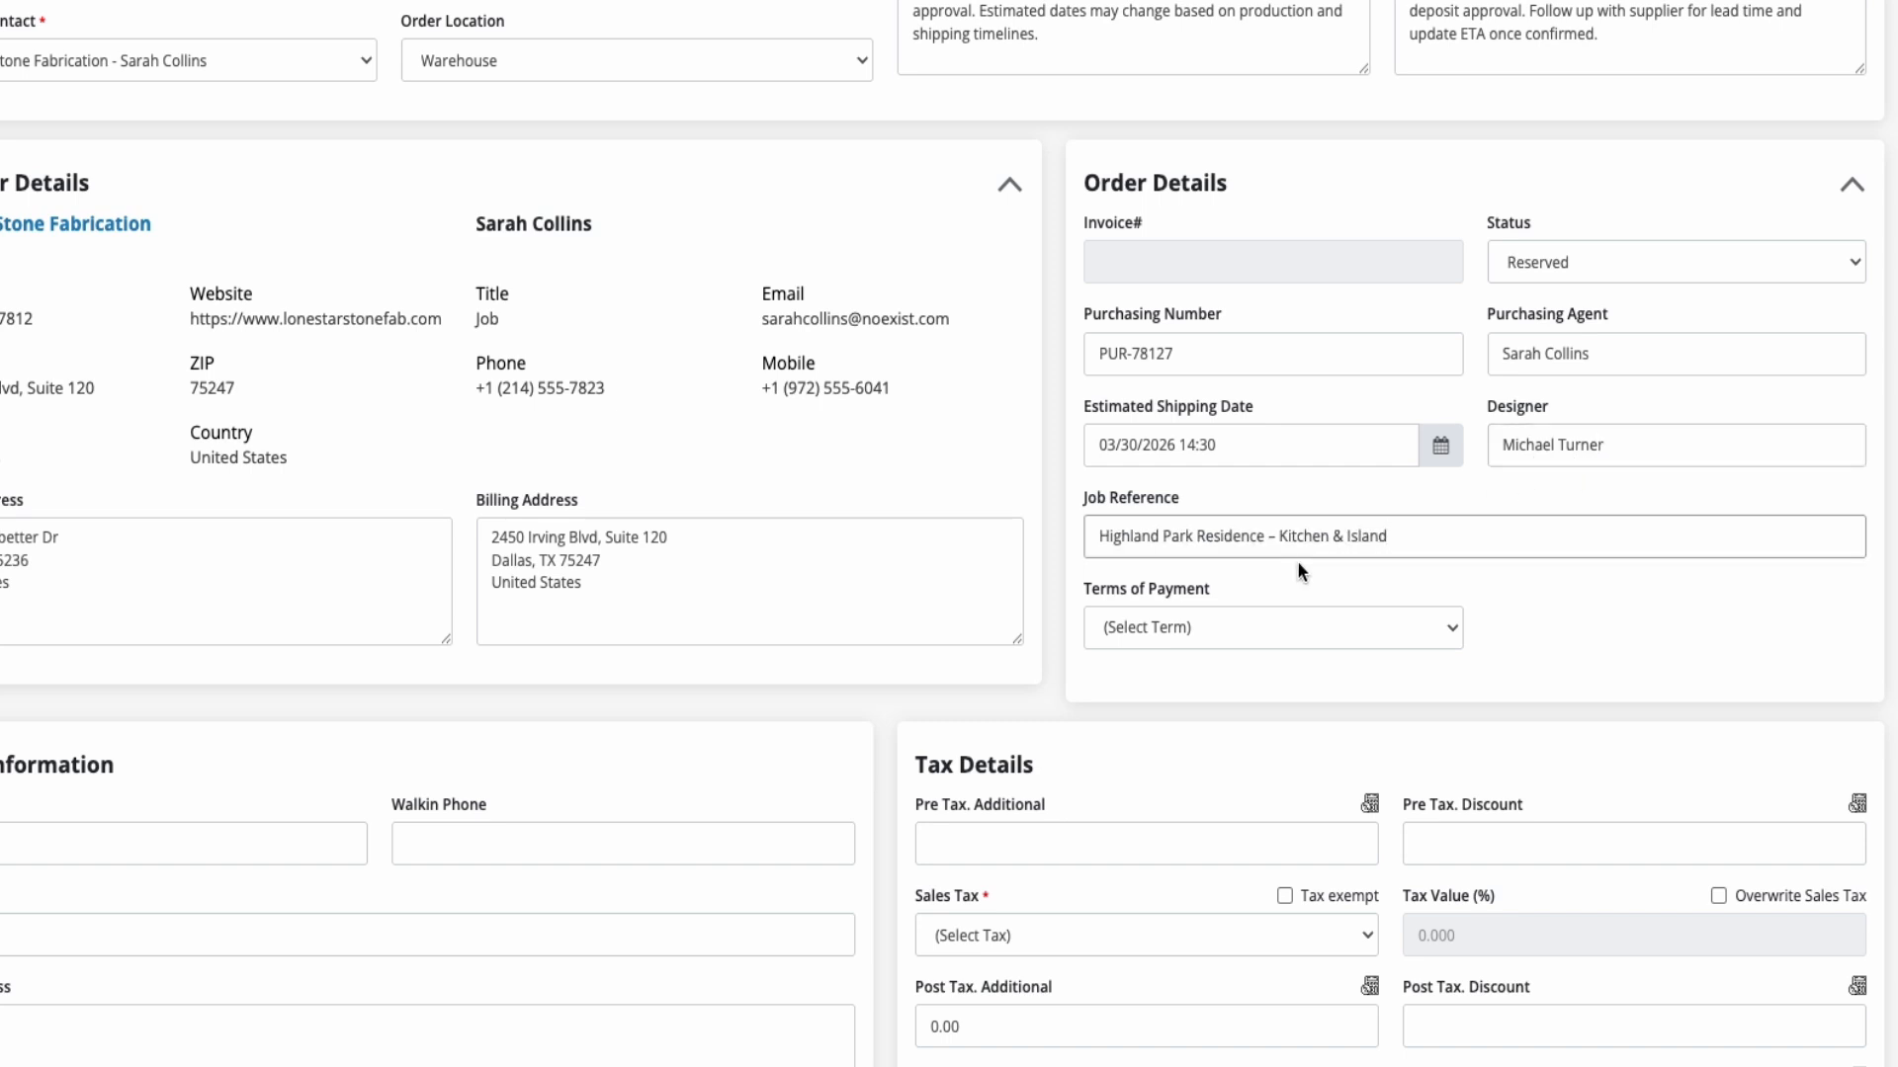
click(1303, 643)
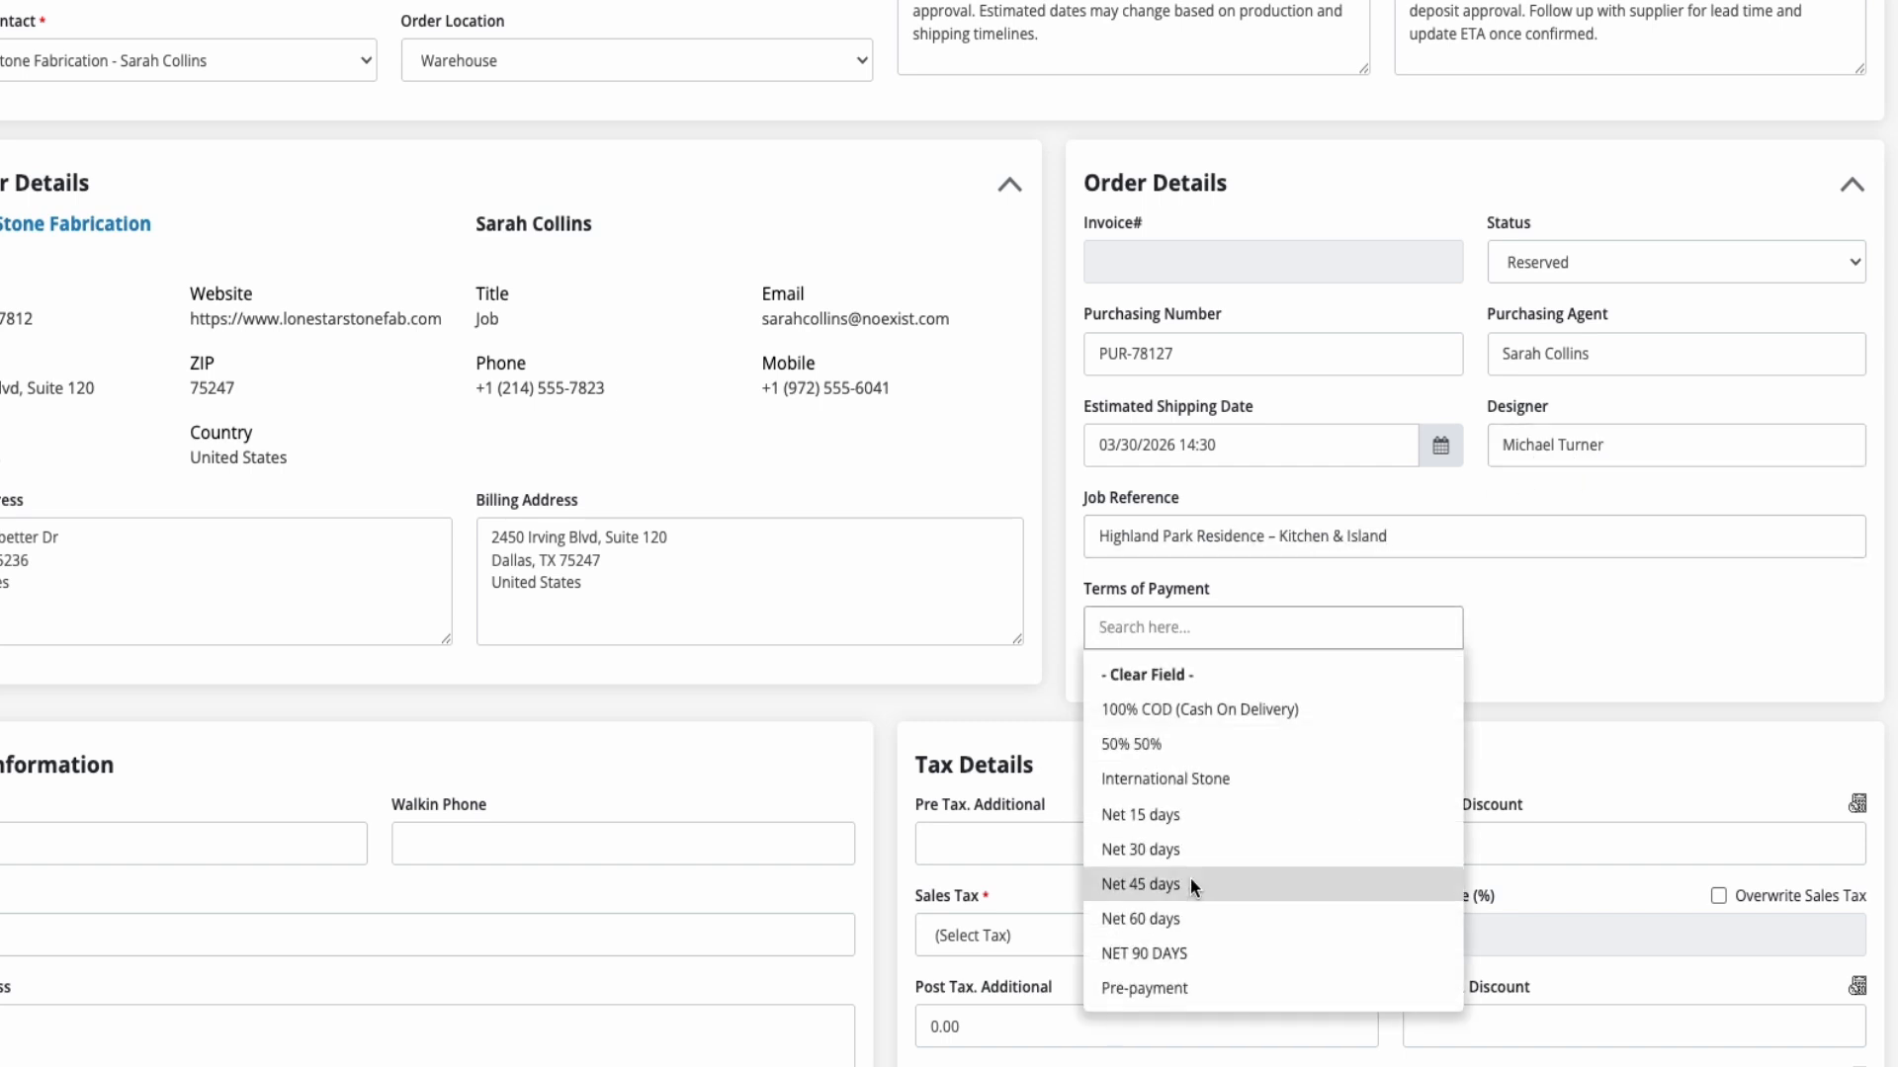
click(1199, 743)
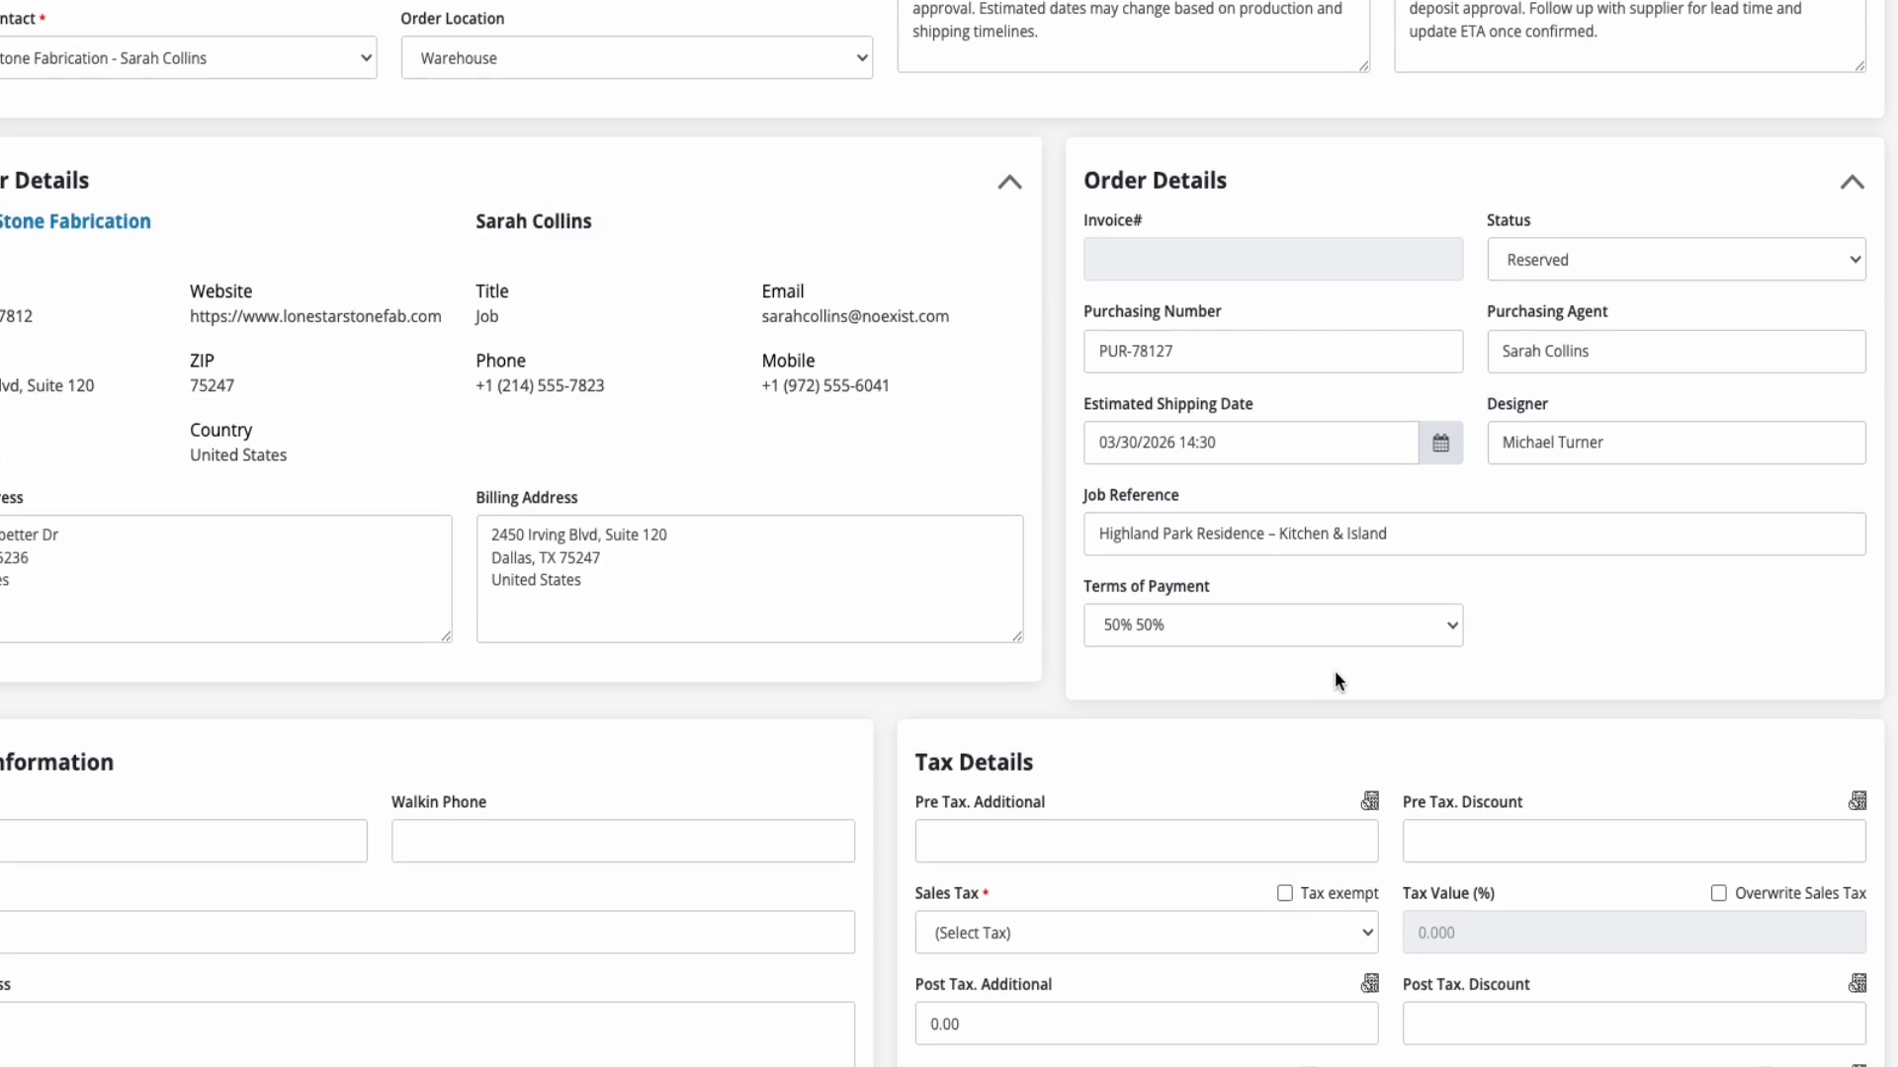
Fill in the walk-in customer's contact details, and set pre-tax additional 8.00, pre-tax discount 2.00 and sales tax Texas US (6.250%)
scroll(1335, 680, down, 3)
scroll(898, 767, down, 2)
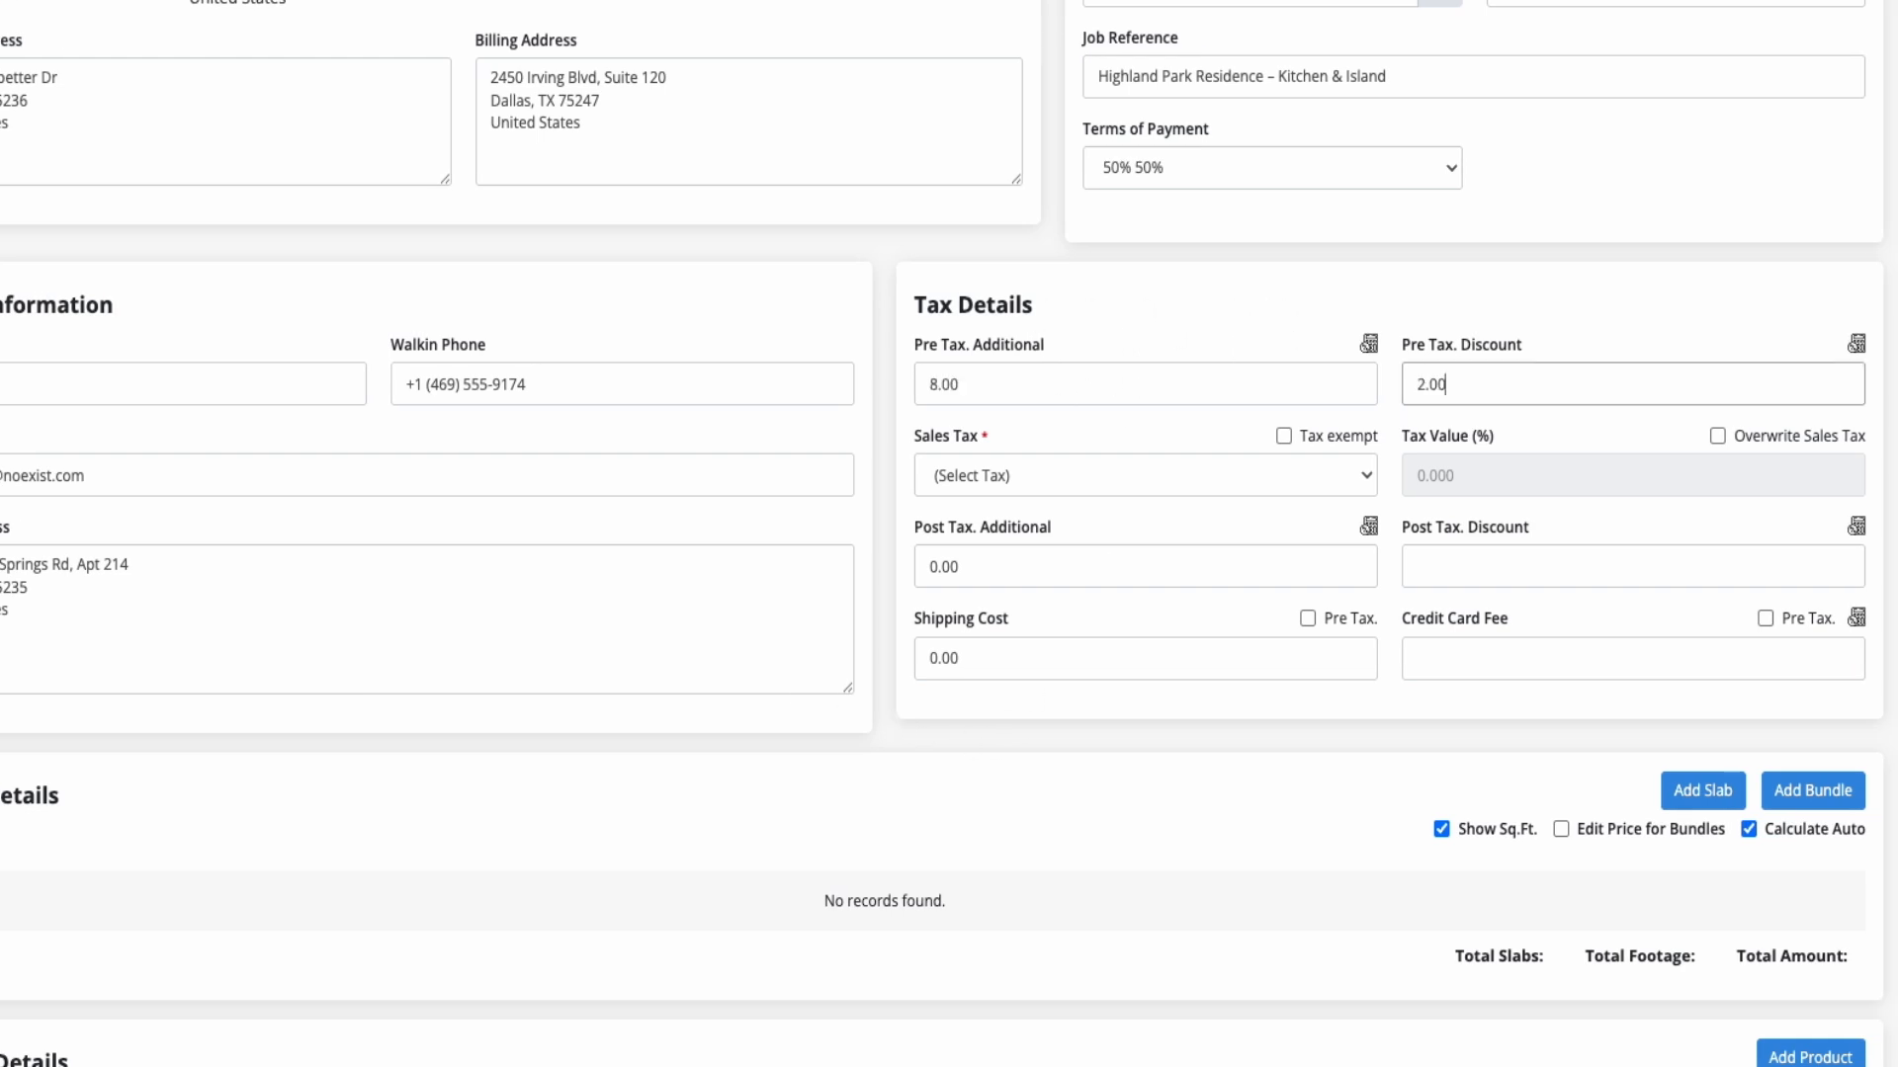
click(1134, 493)
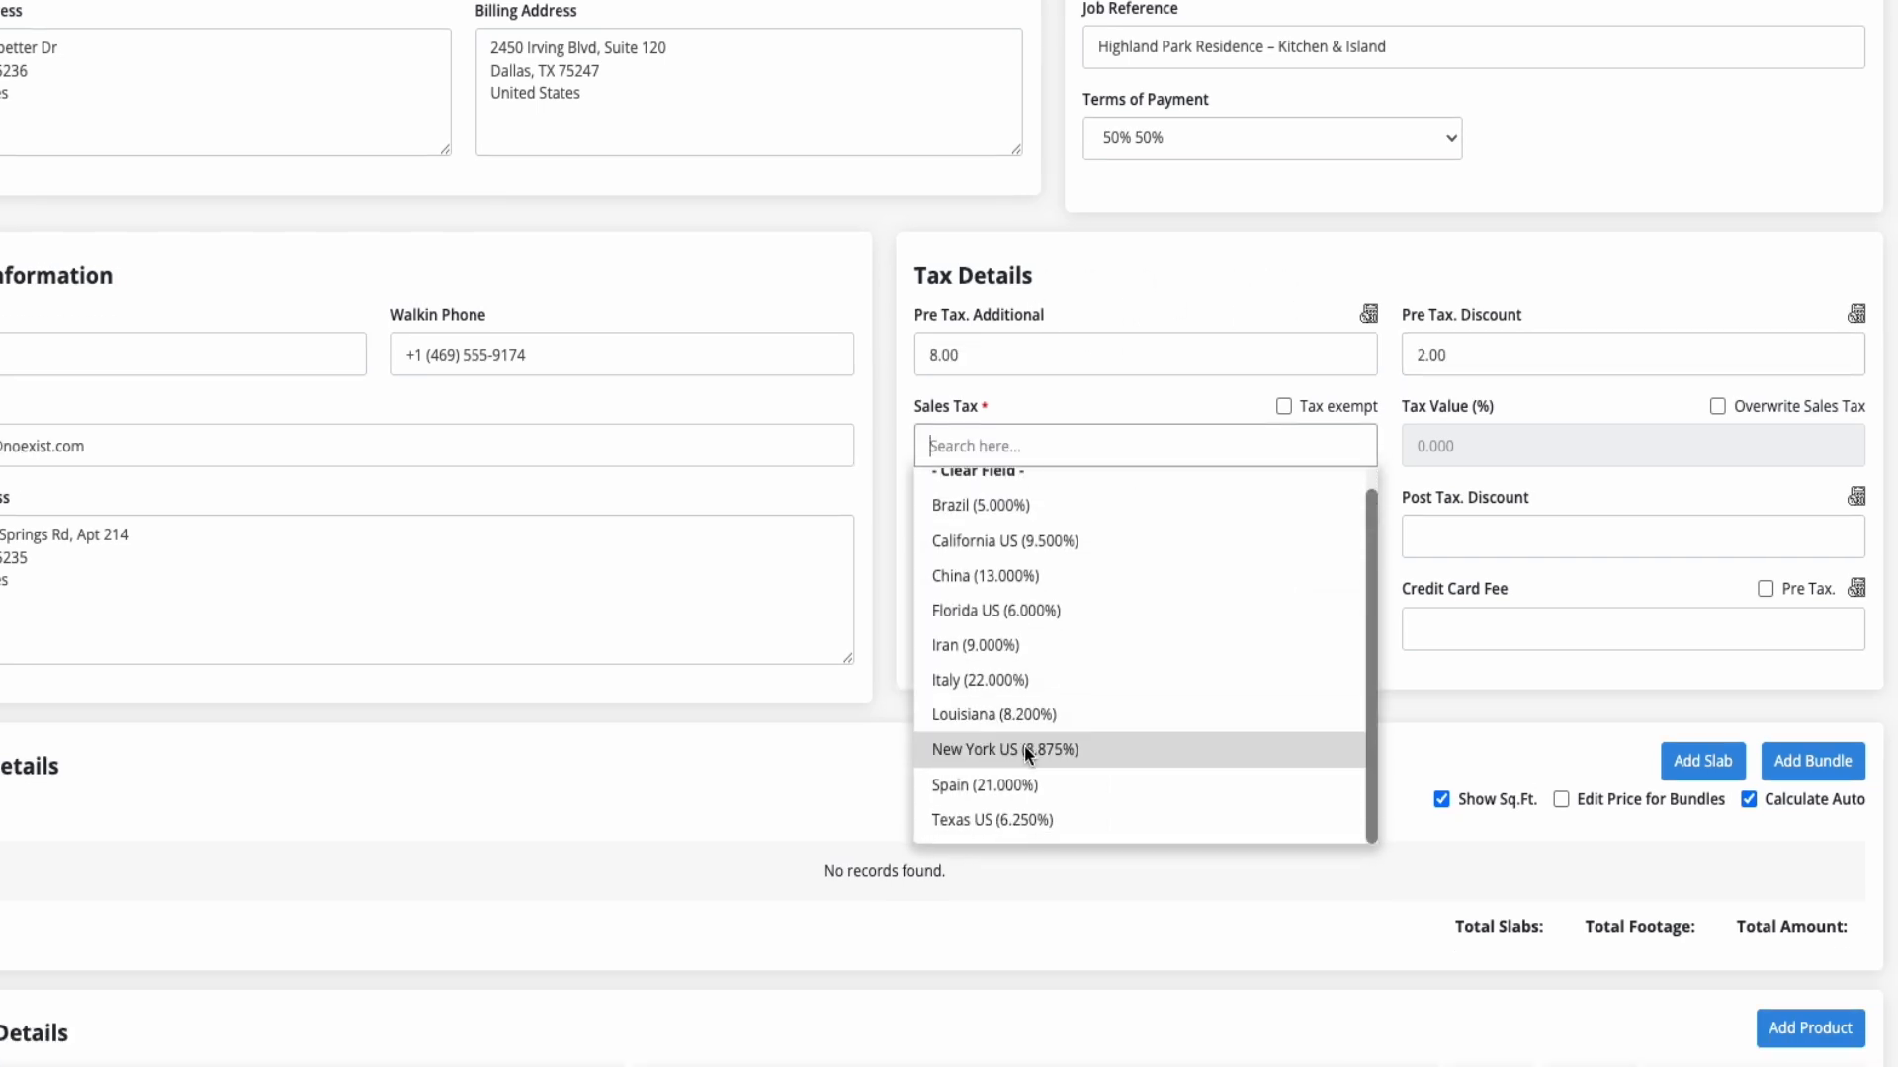
click(992, 824)
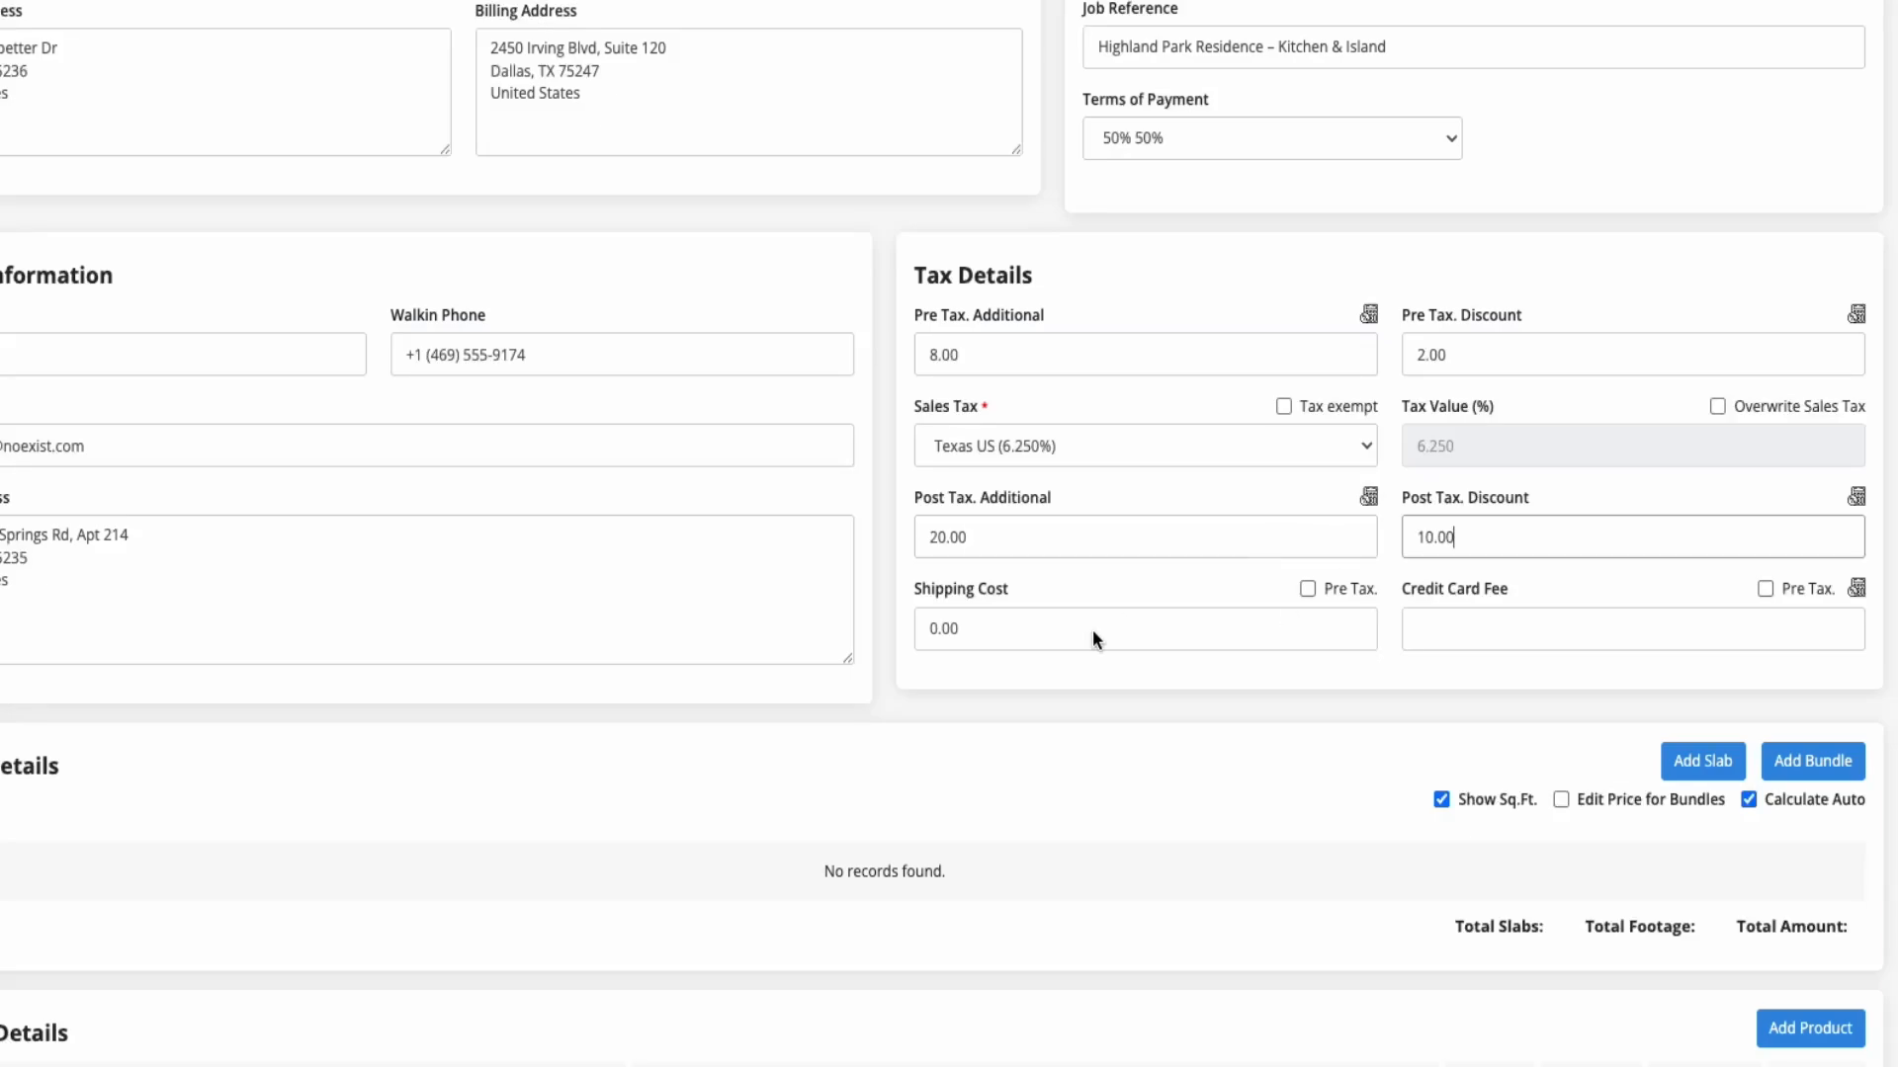
Set the post-tax additional to 20.00, post-tax discount to 10.00, shipping cost to 150.00 and credit card fee to 2.00
click(1094, 638)
text(150)
click(1475, 638)
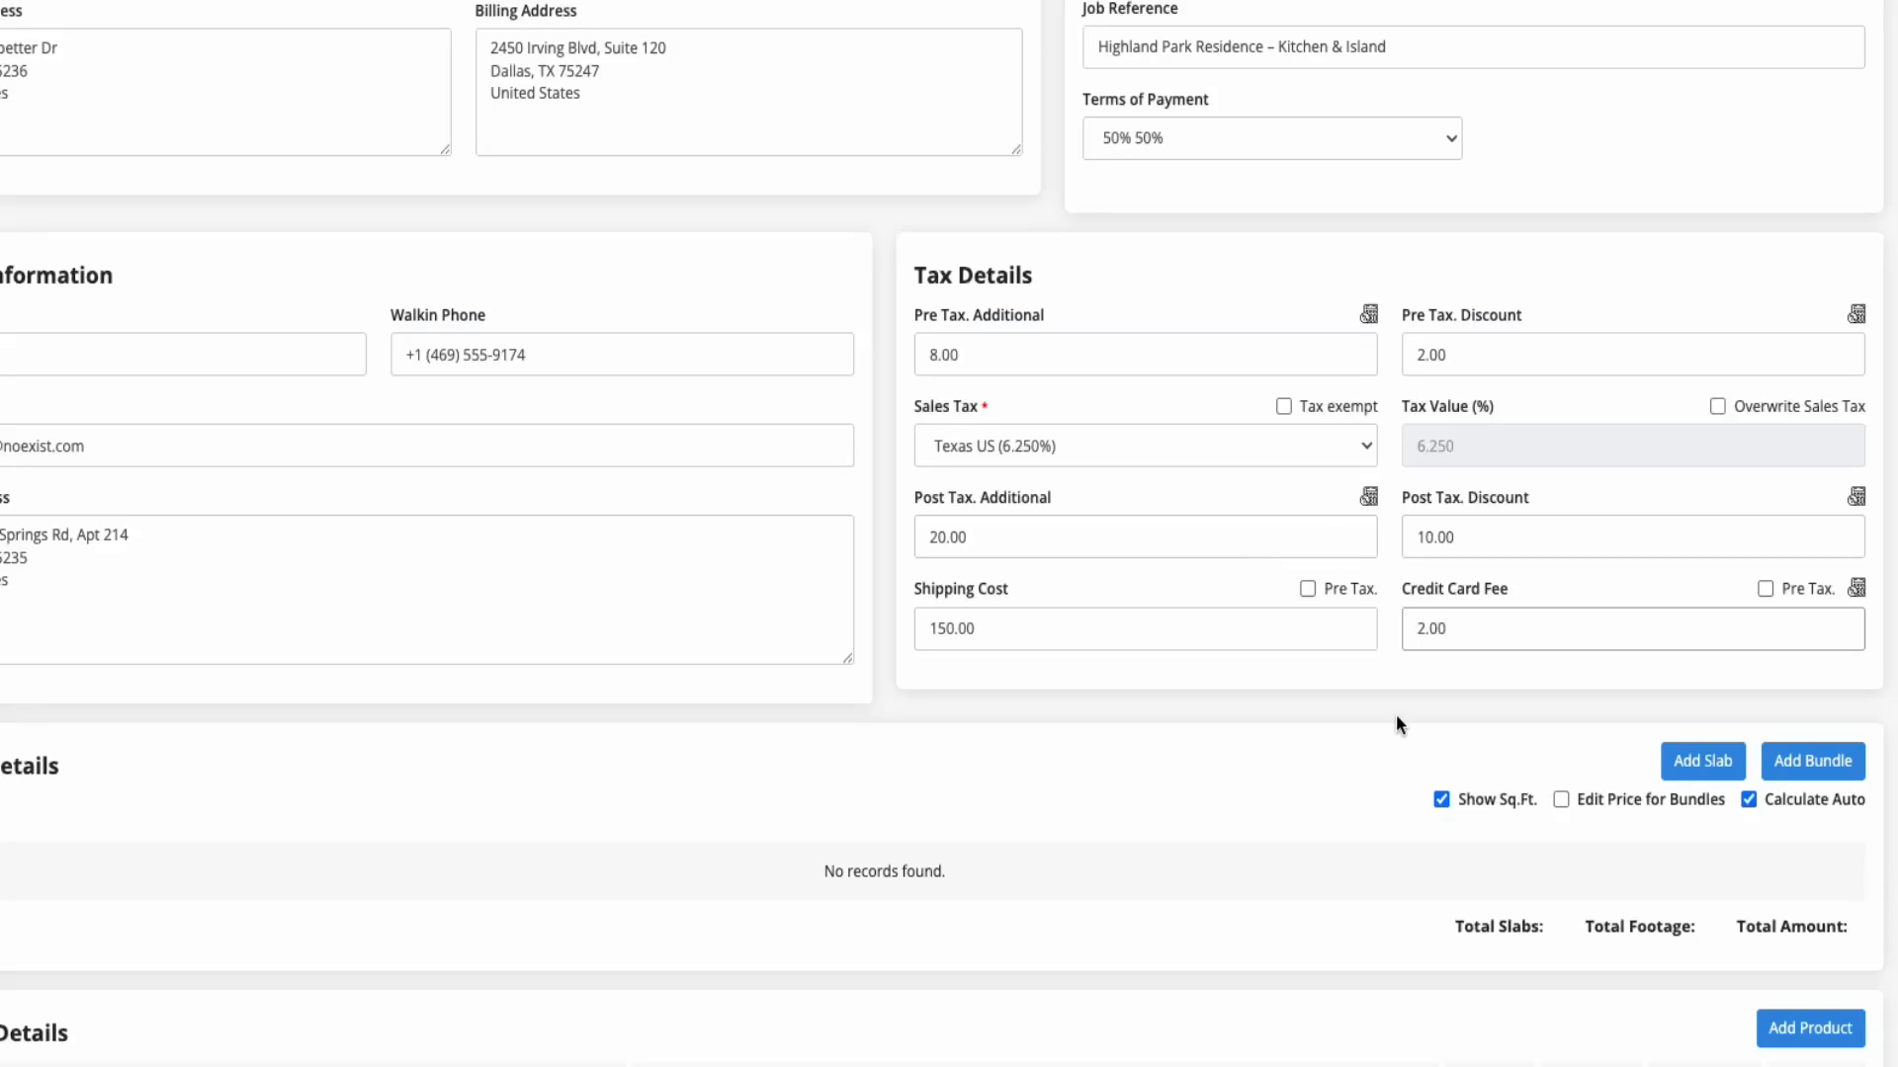
click(1433, 718)
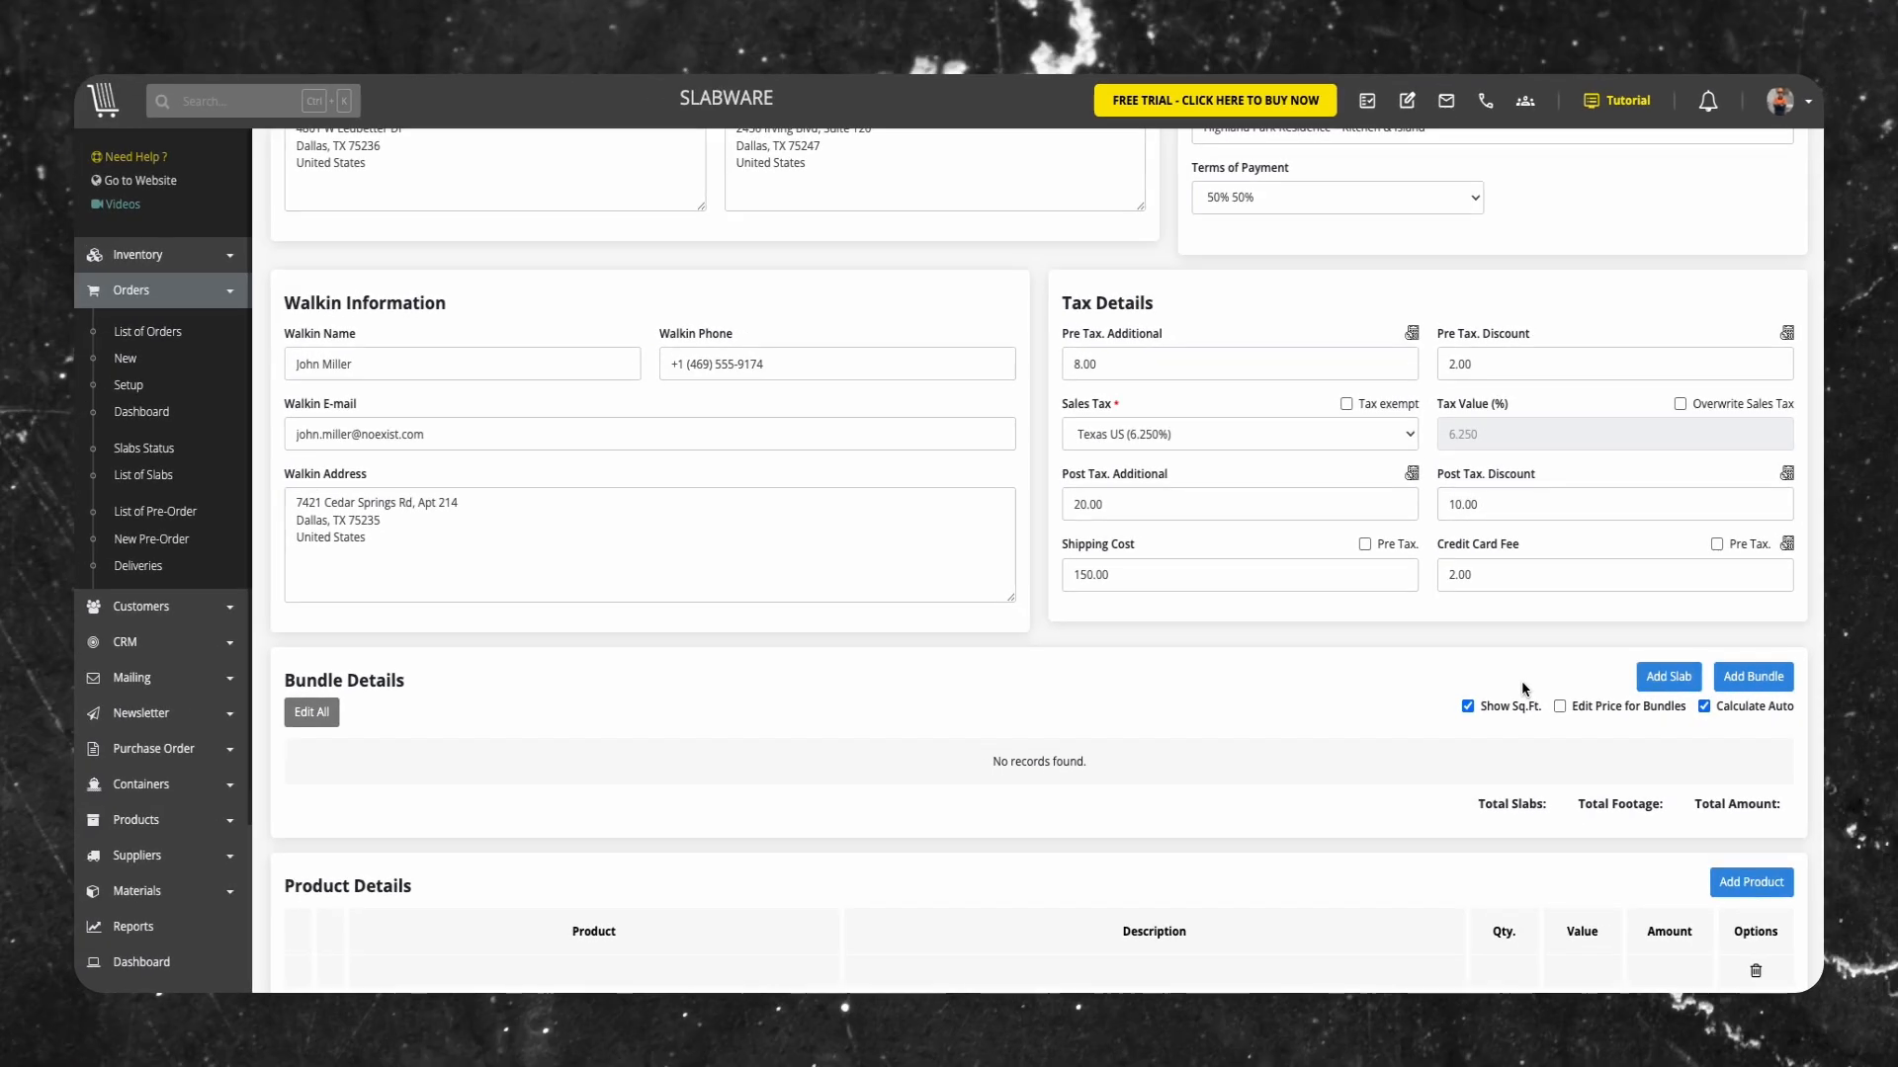
Add the Alaska White slabs AW01, AW05 and AW06 to the pre-order's bundle details
scroll(1028, 352, down, 4)
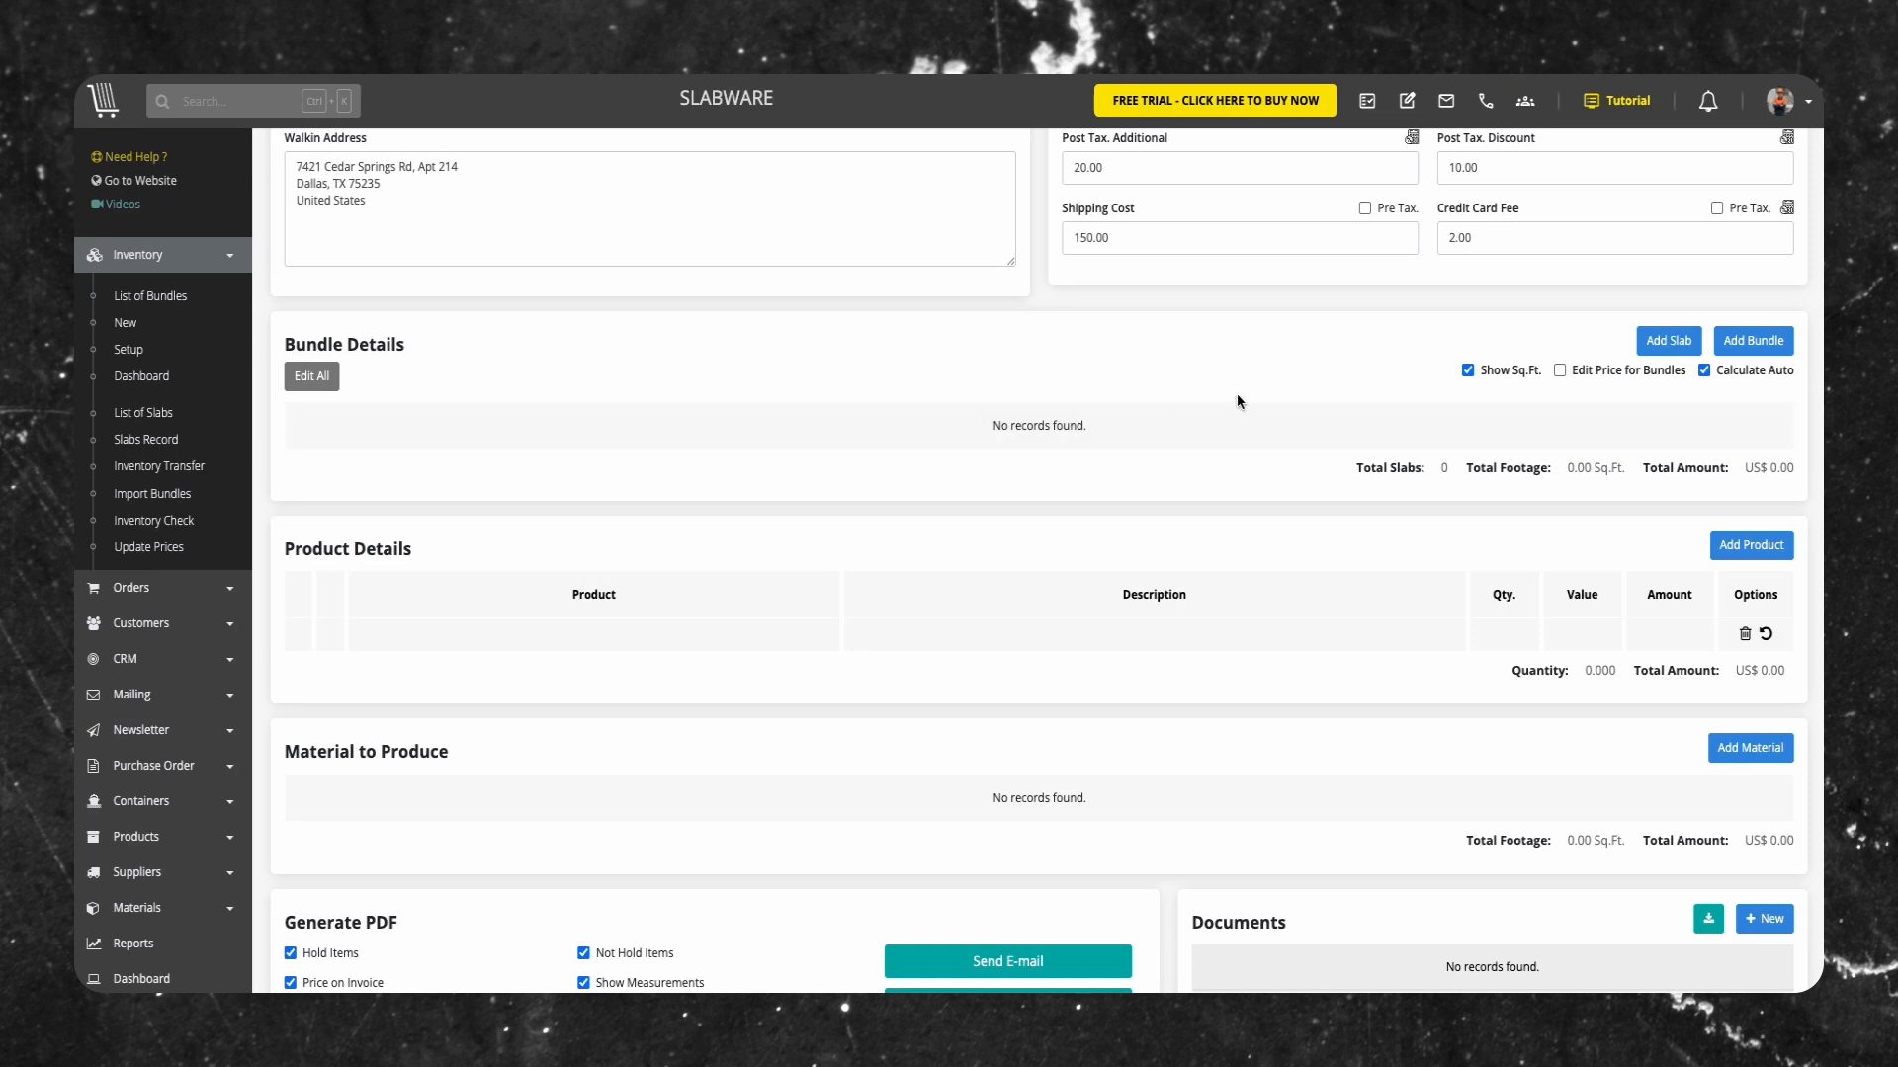
click(1657, 343)
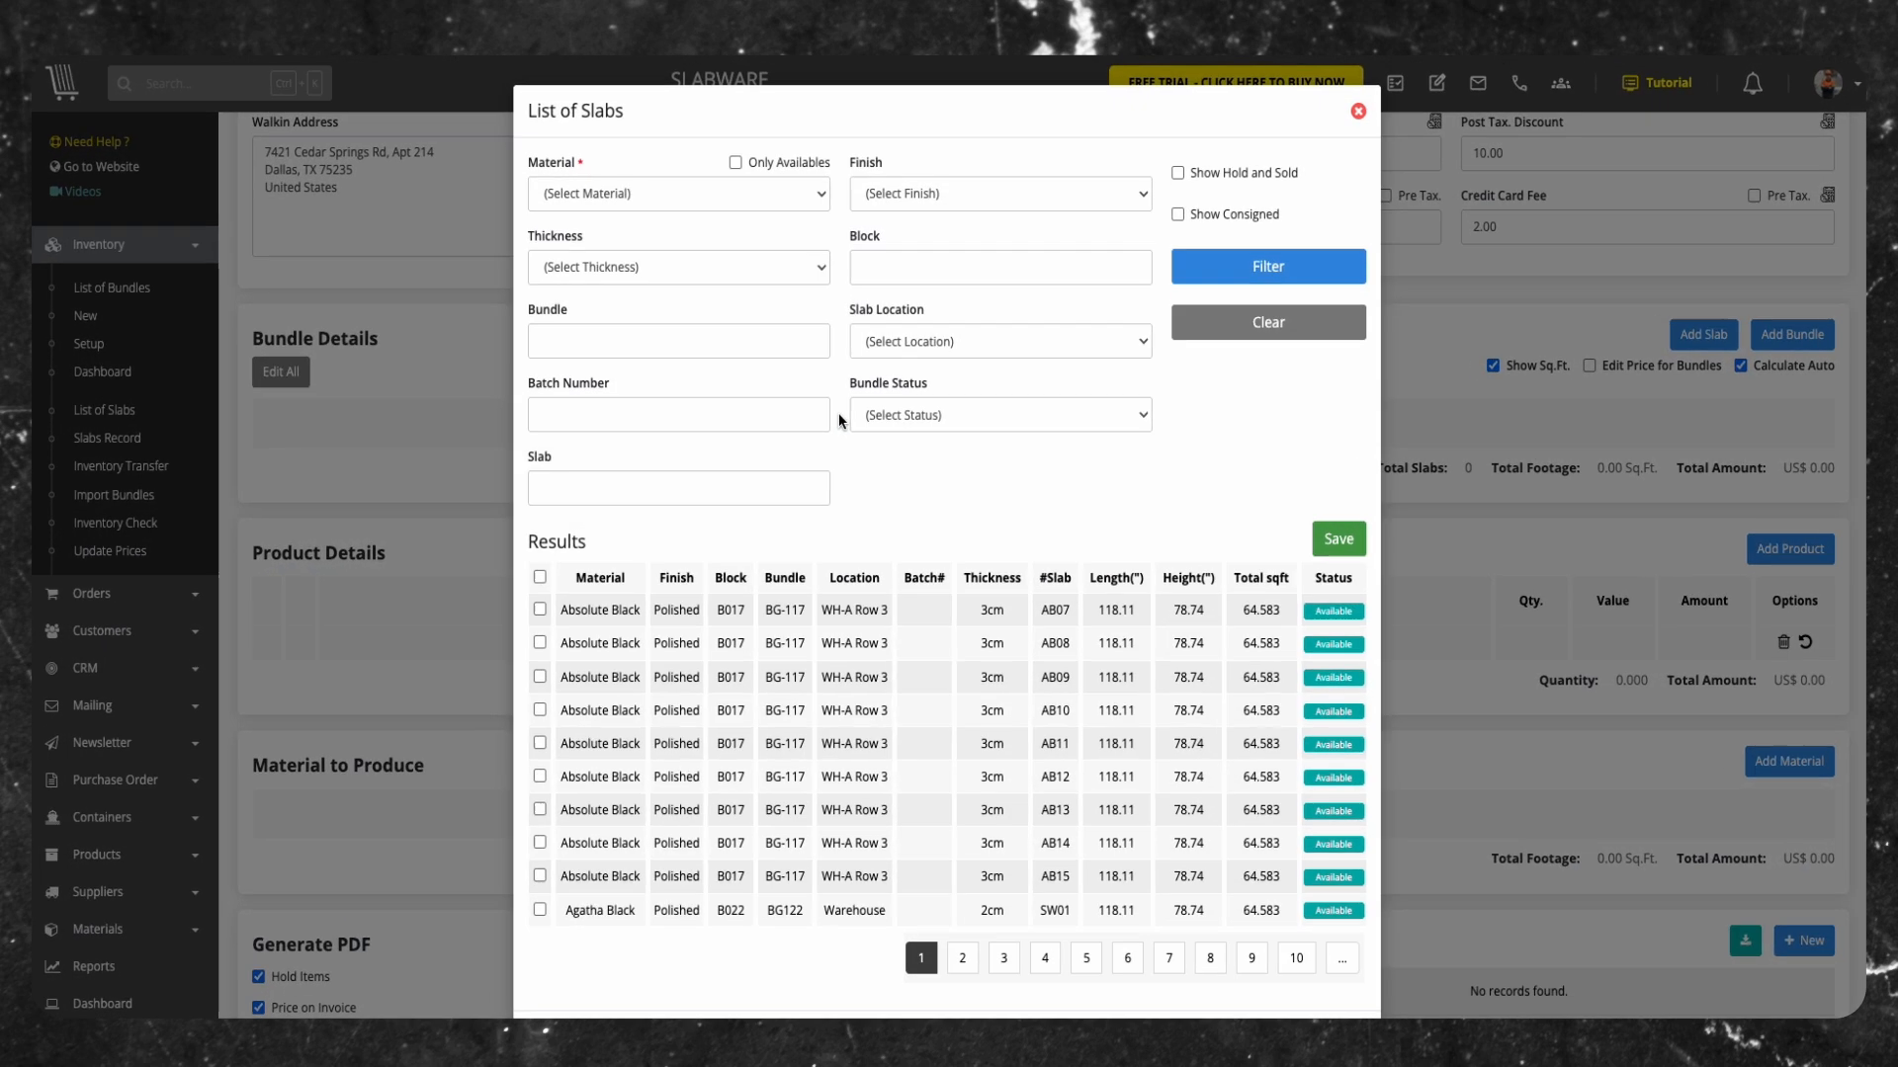
click(674, 191)
click(571, 304)
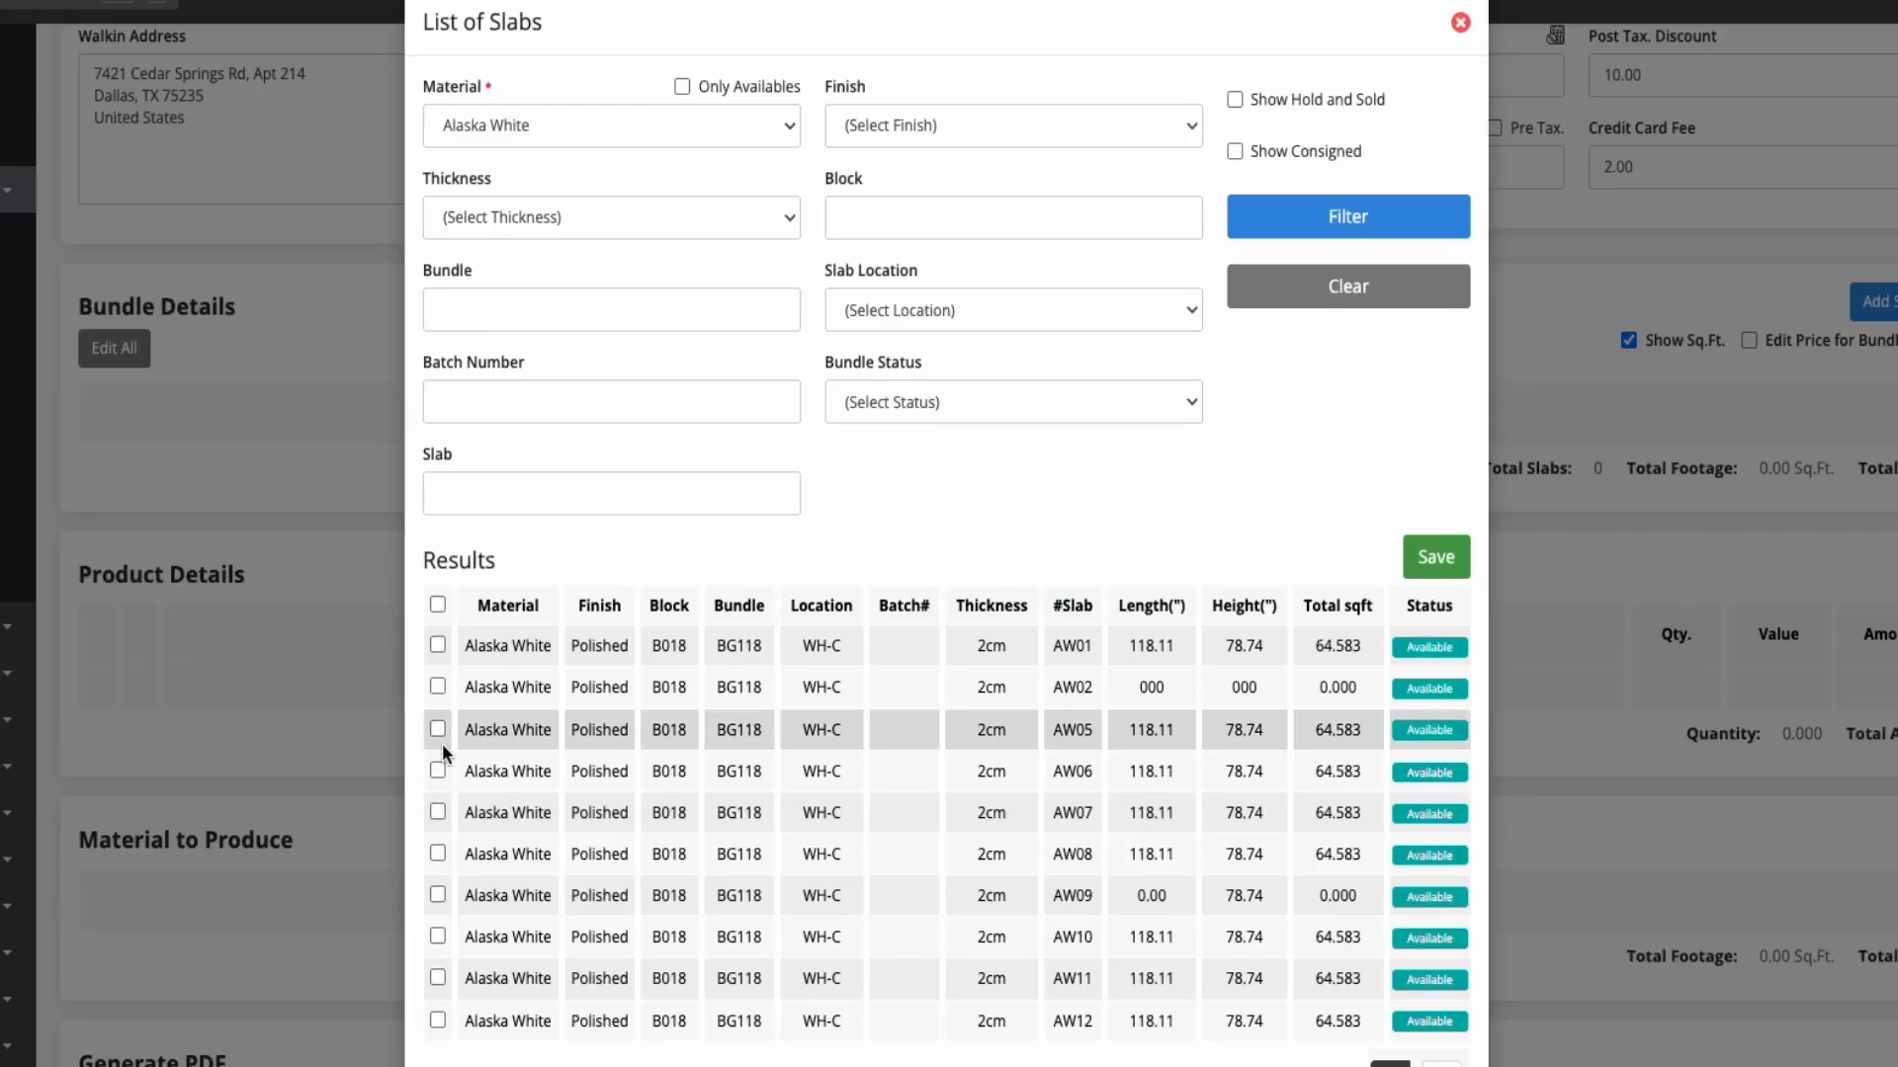
click(438, 645)
click(438, 729)
click(438, 771)
scroll(1018, 1006, down, 2)
click(1420, 1058)
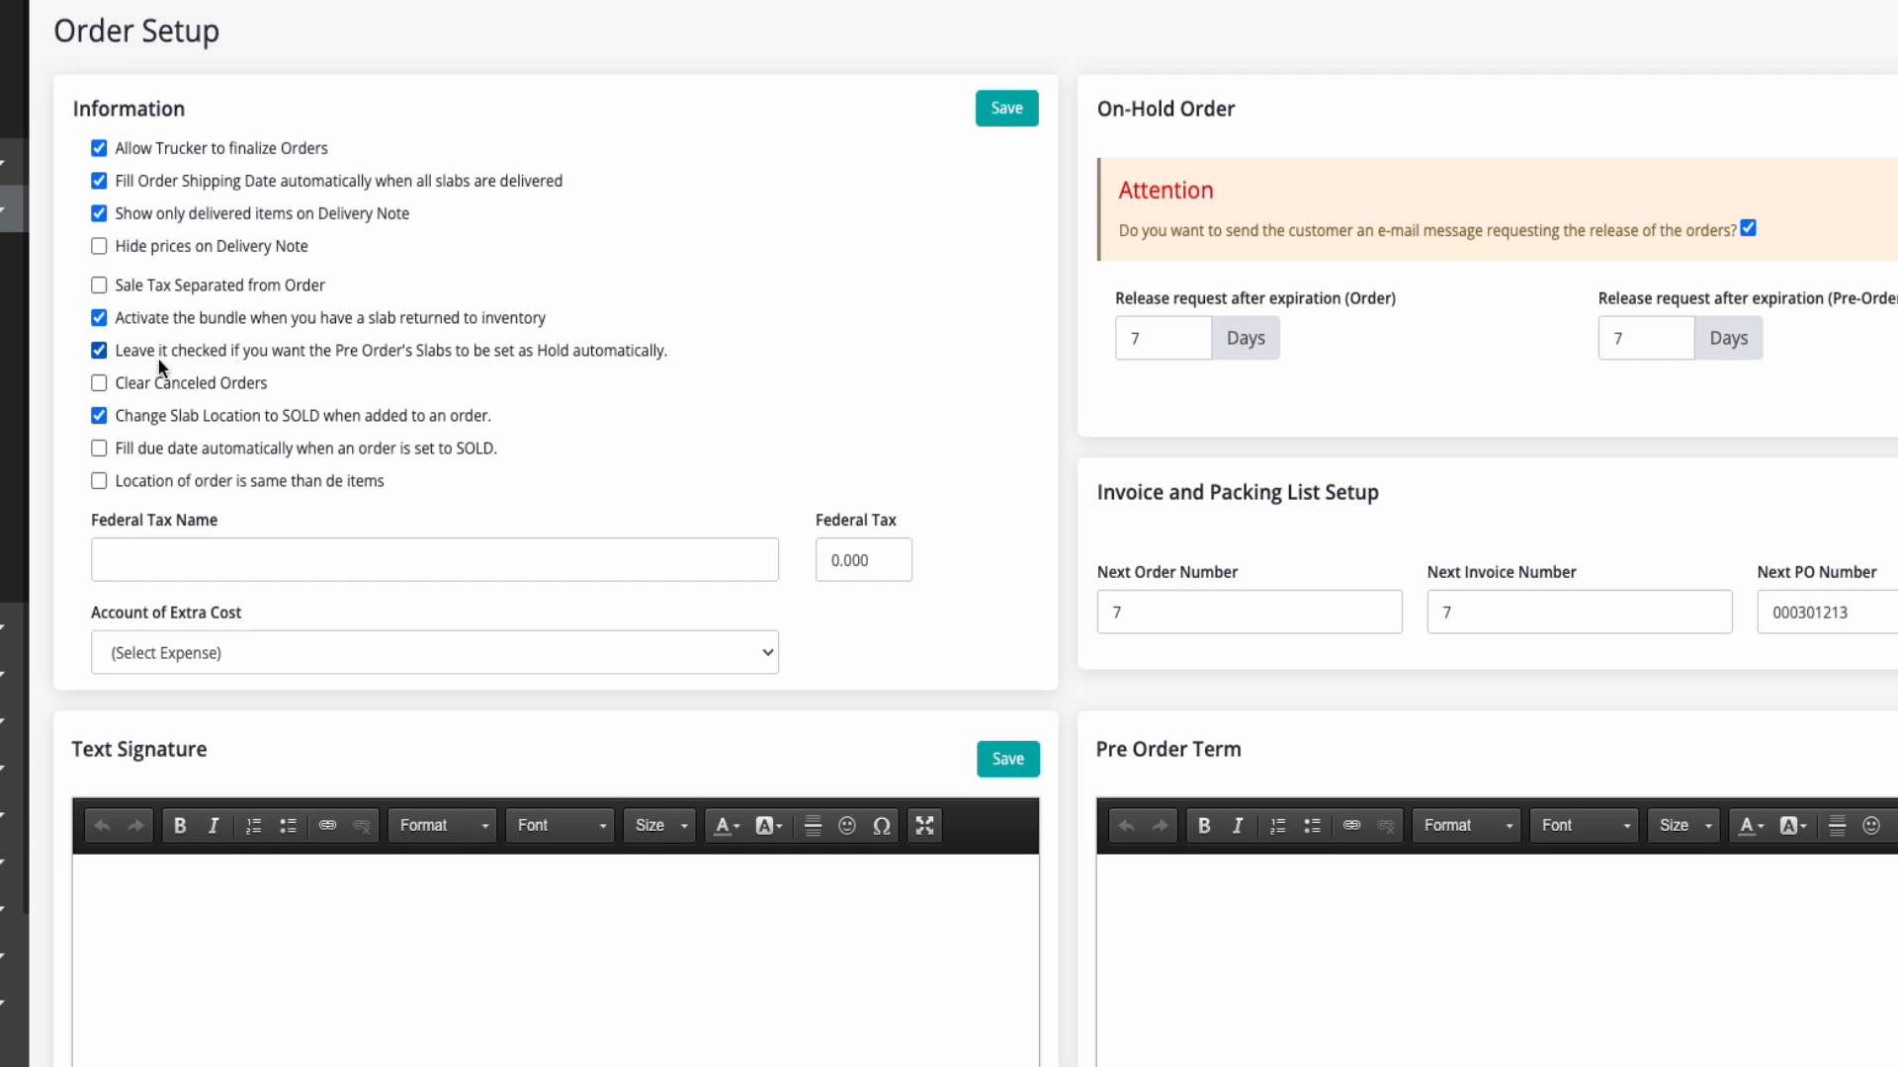
Enable setting pre-order slabs as Hold automatically in the order setup
click(99, 351)
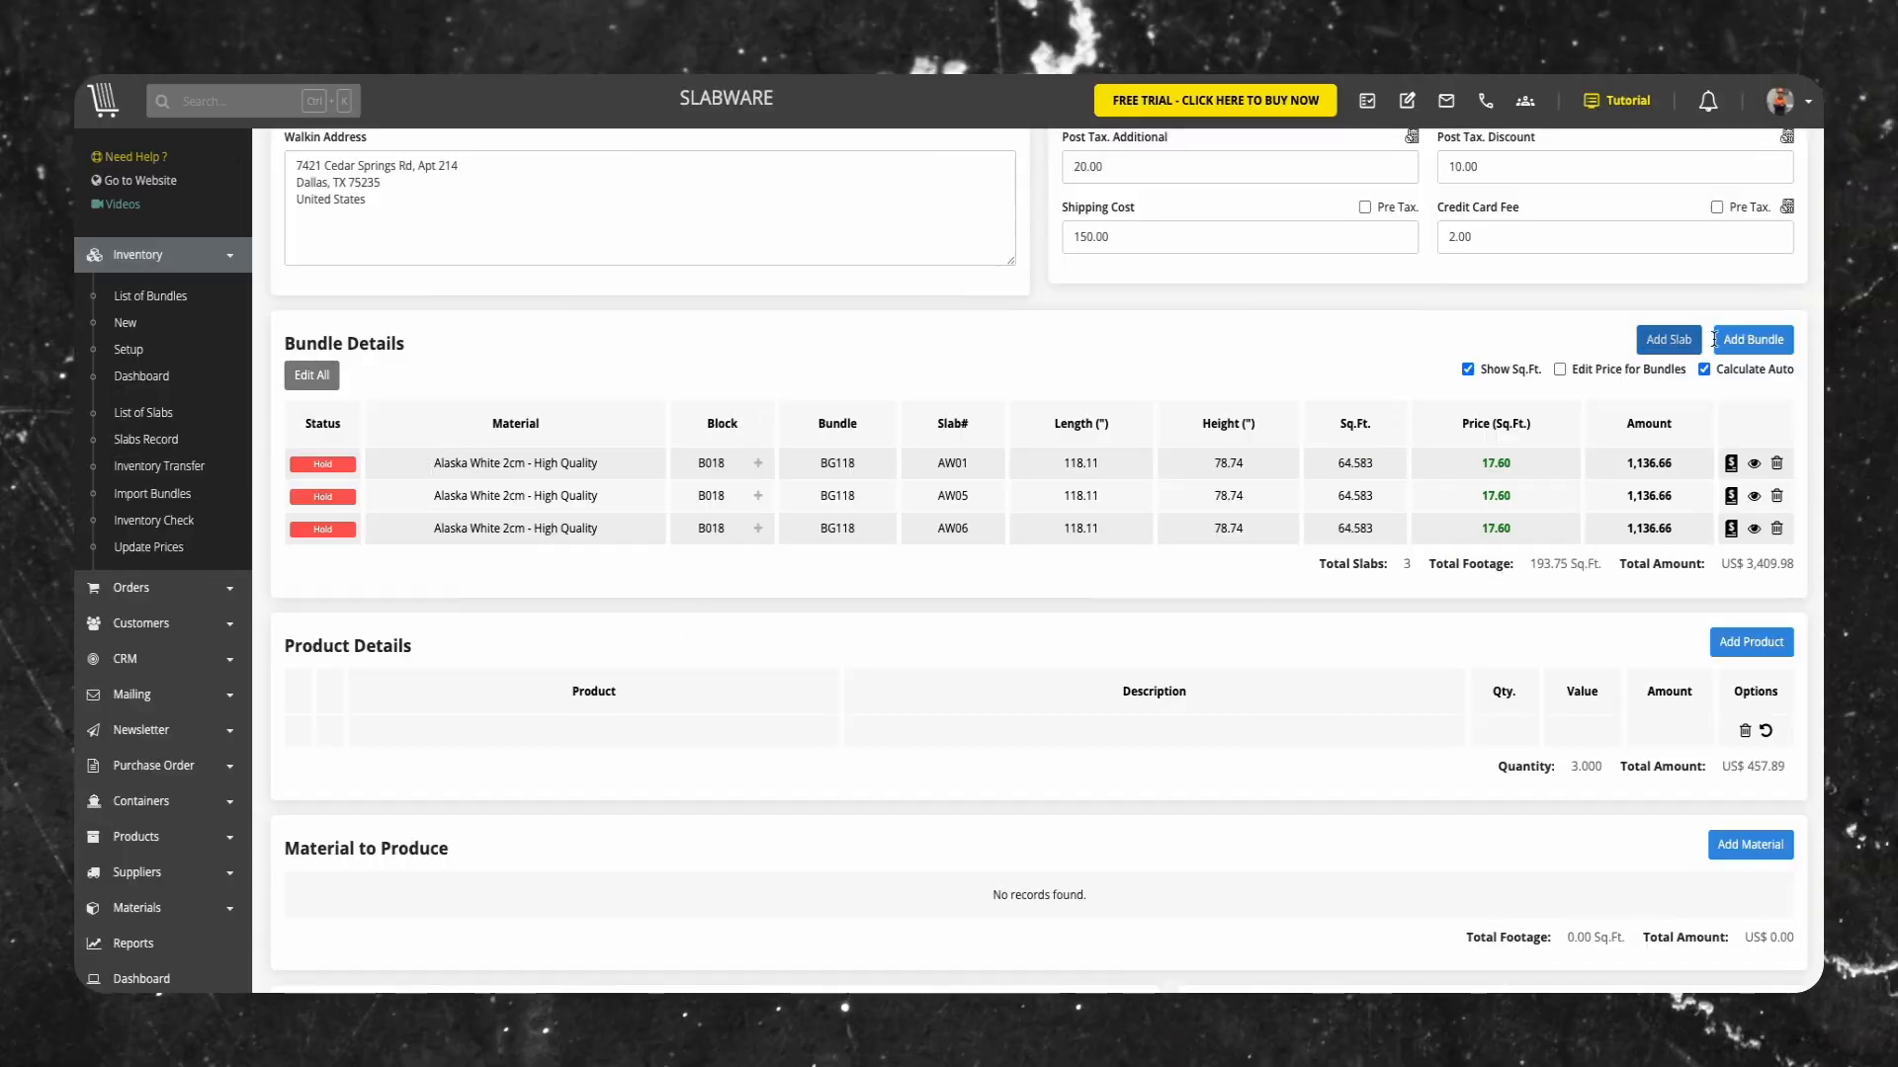
Add slabs CG01, CG02 and CG03 from the Colonial Gold bundle BG-102 to the pre-order and save
click(1749, 339)
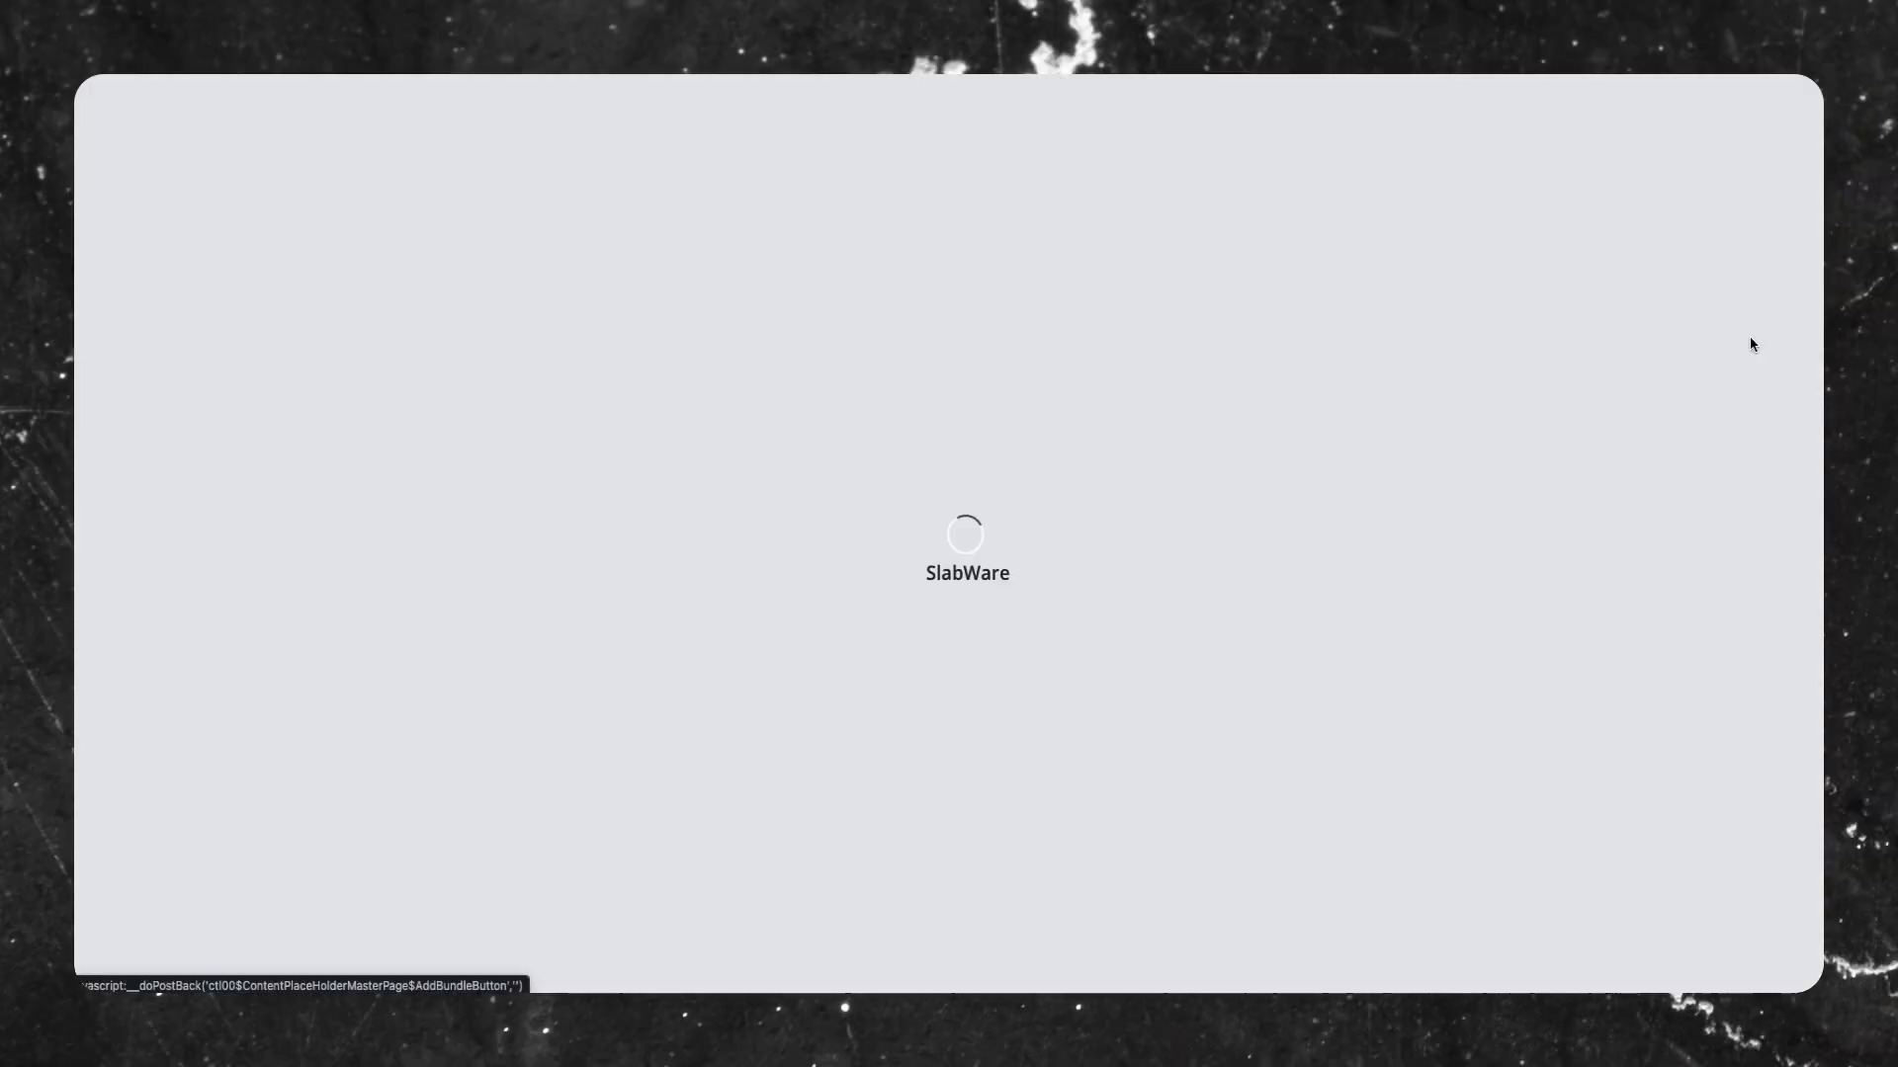
click(301, 359)
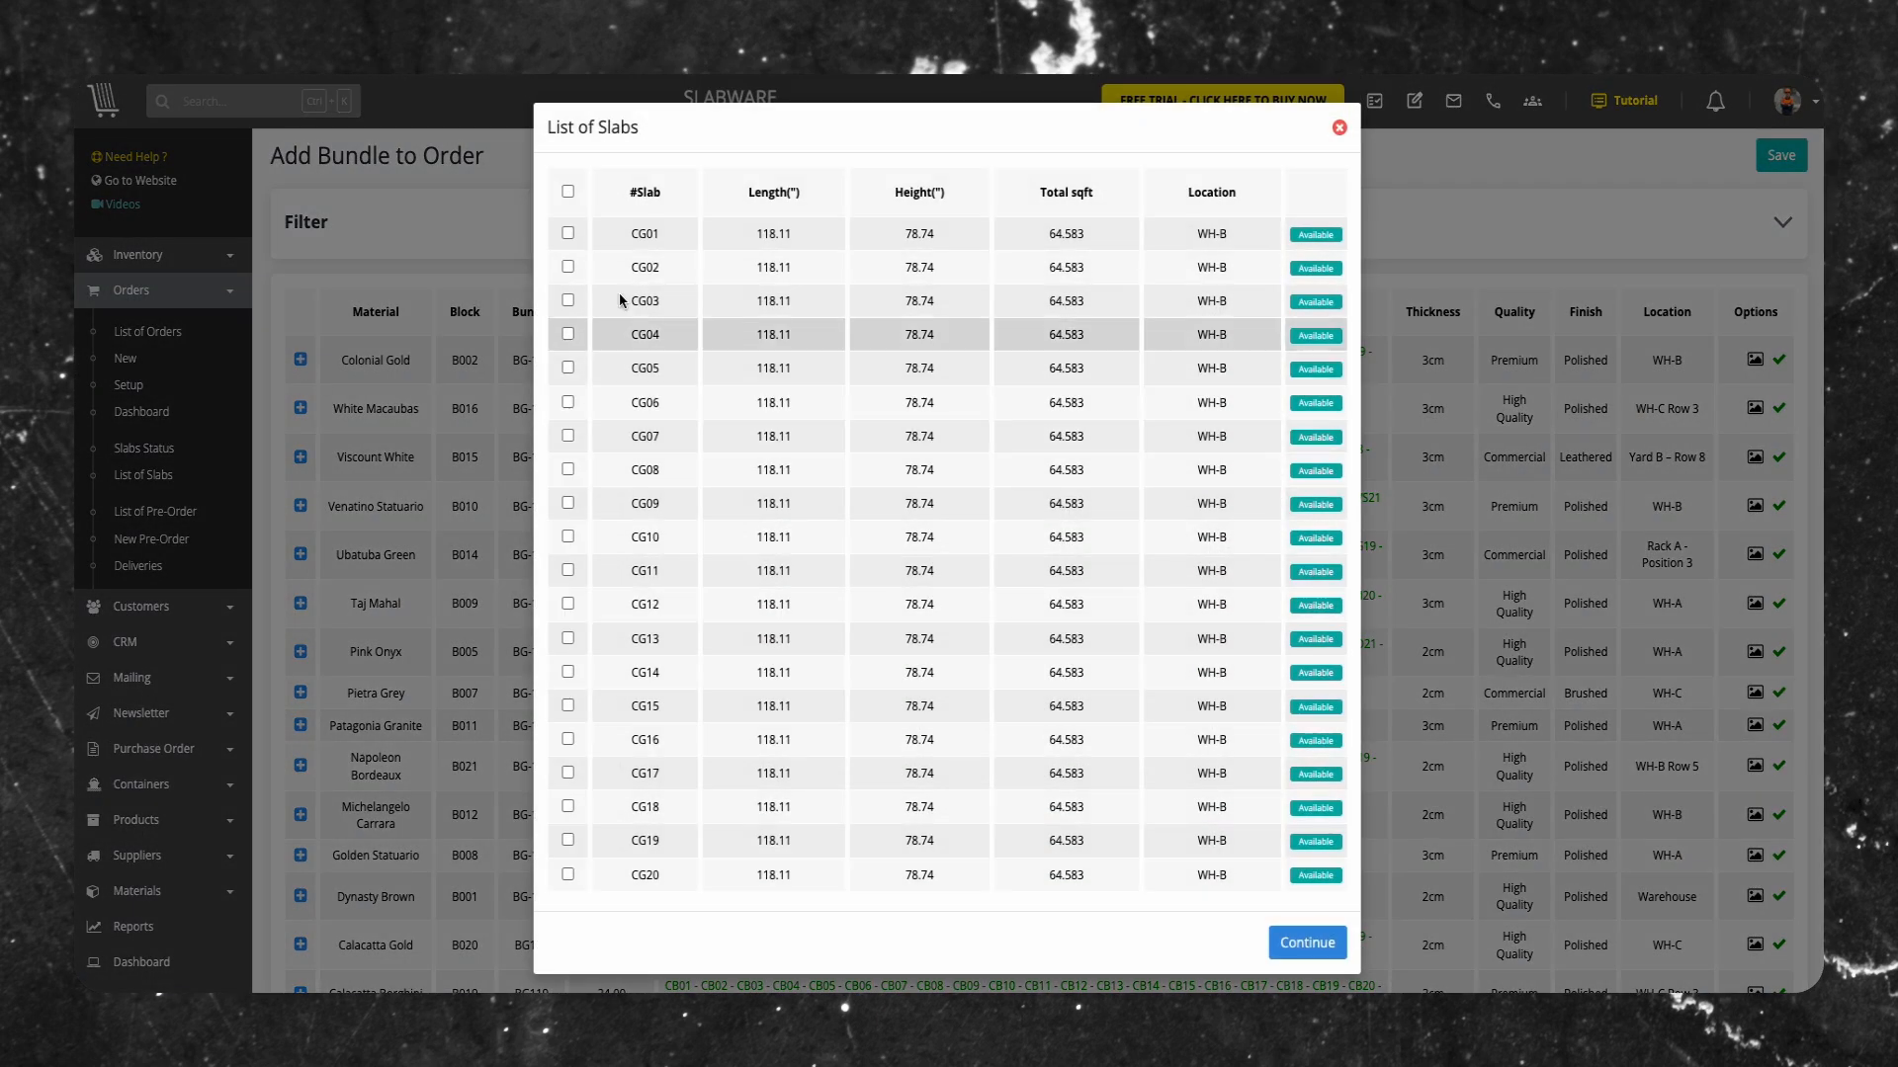
click(564, 232)
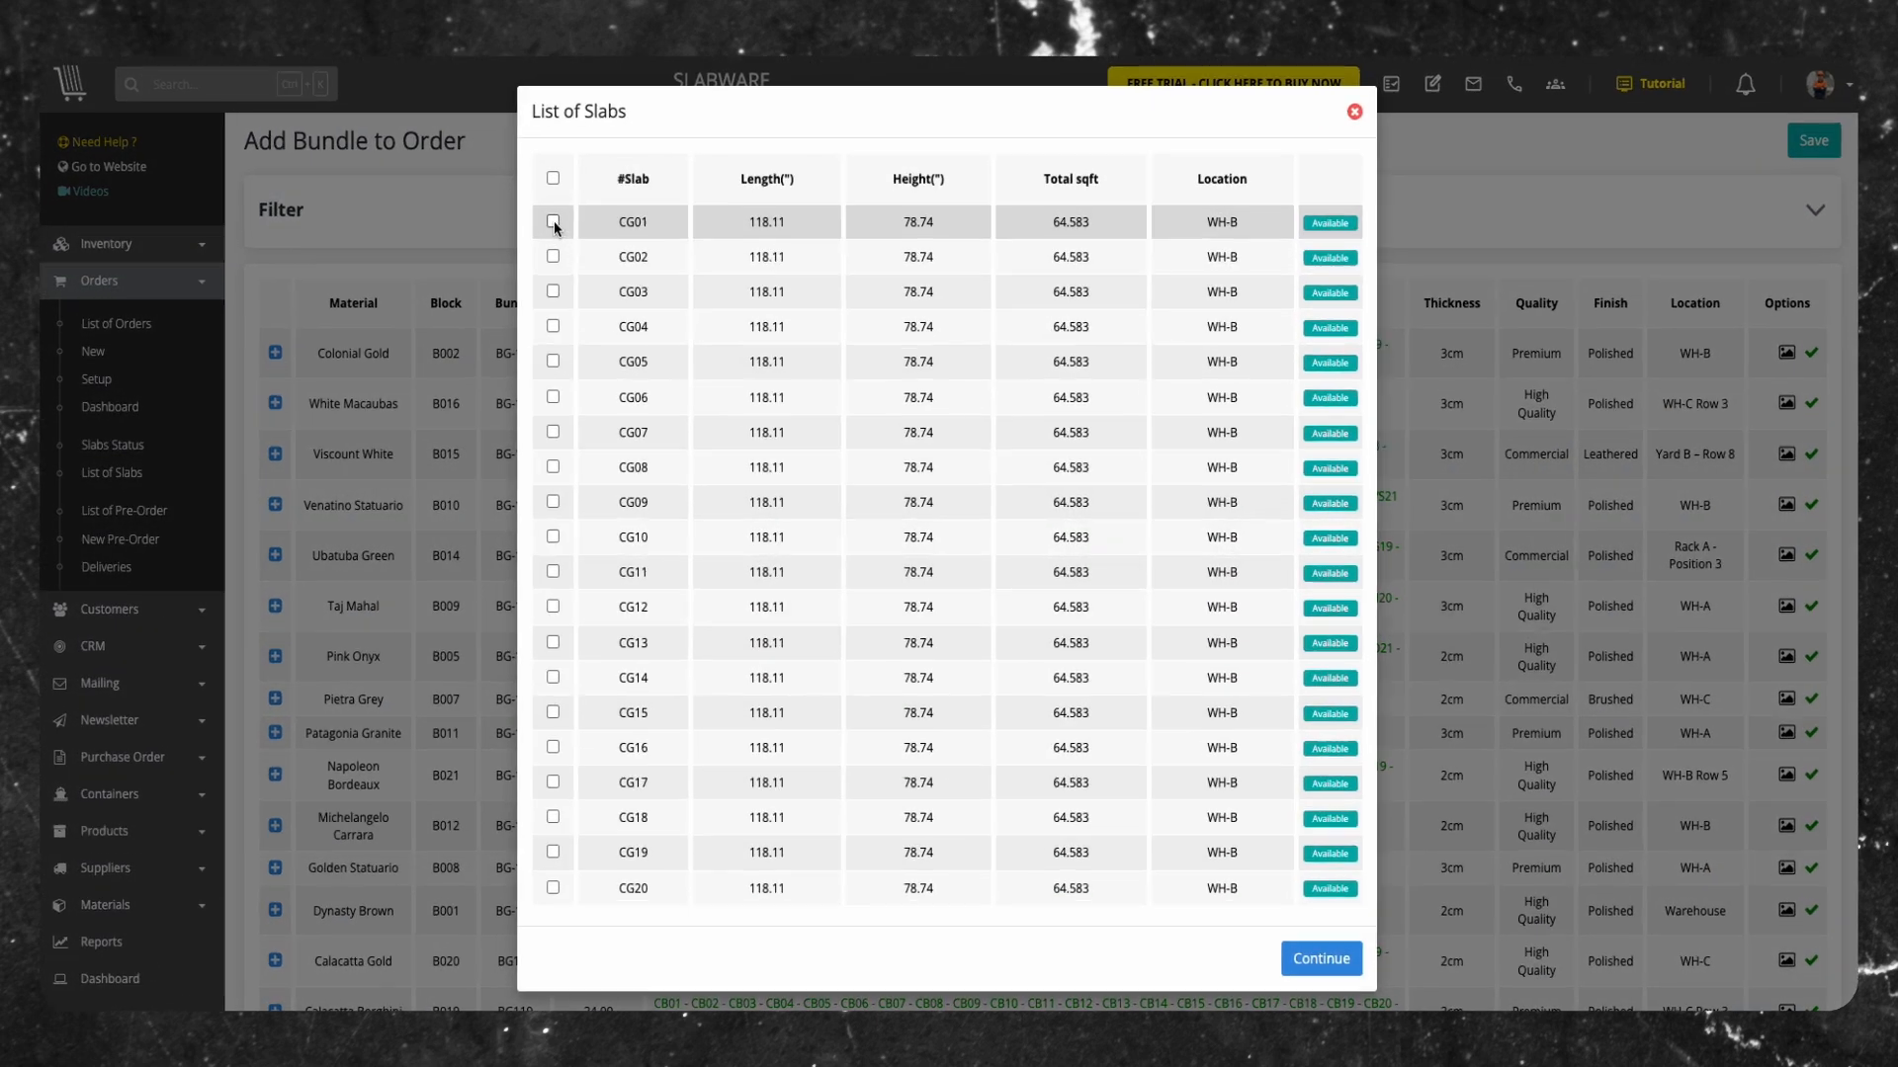
click(472, 200)
click(473, 242)
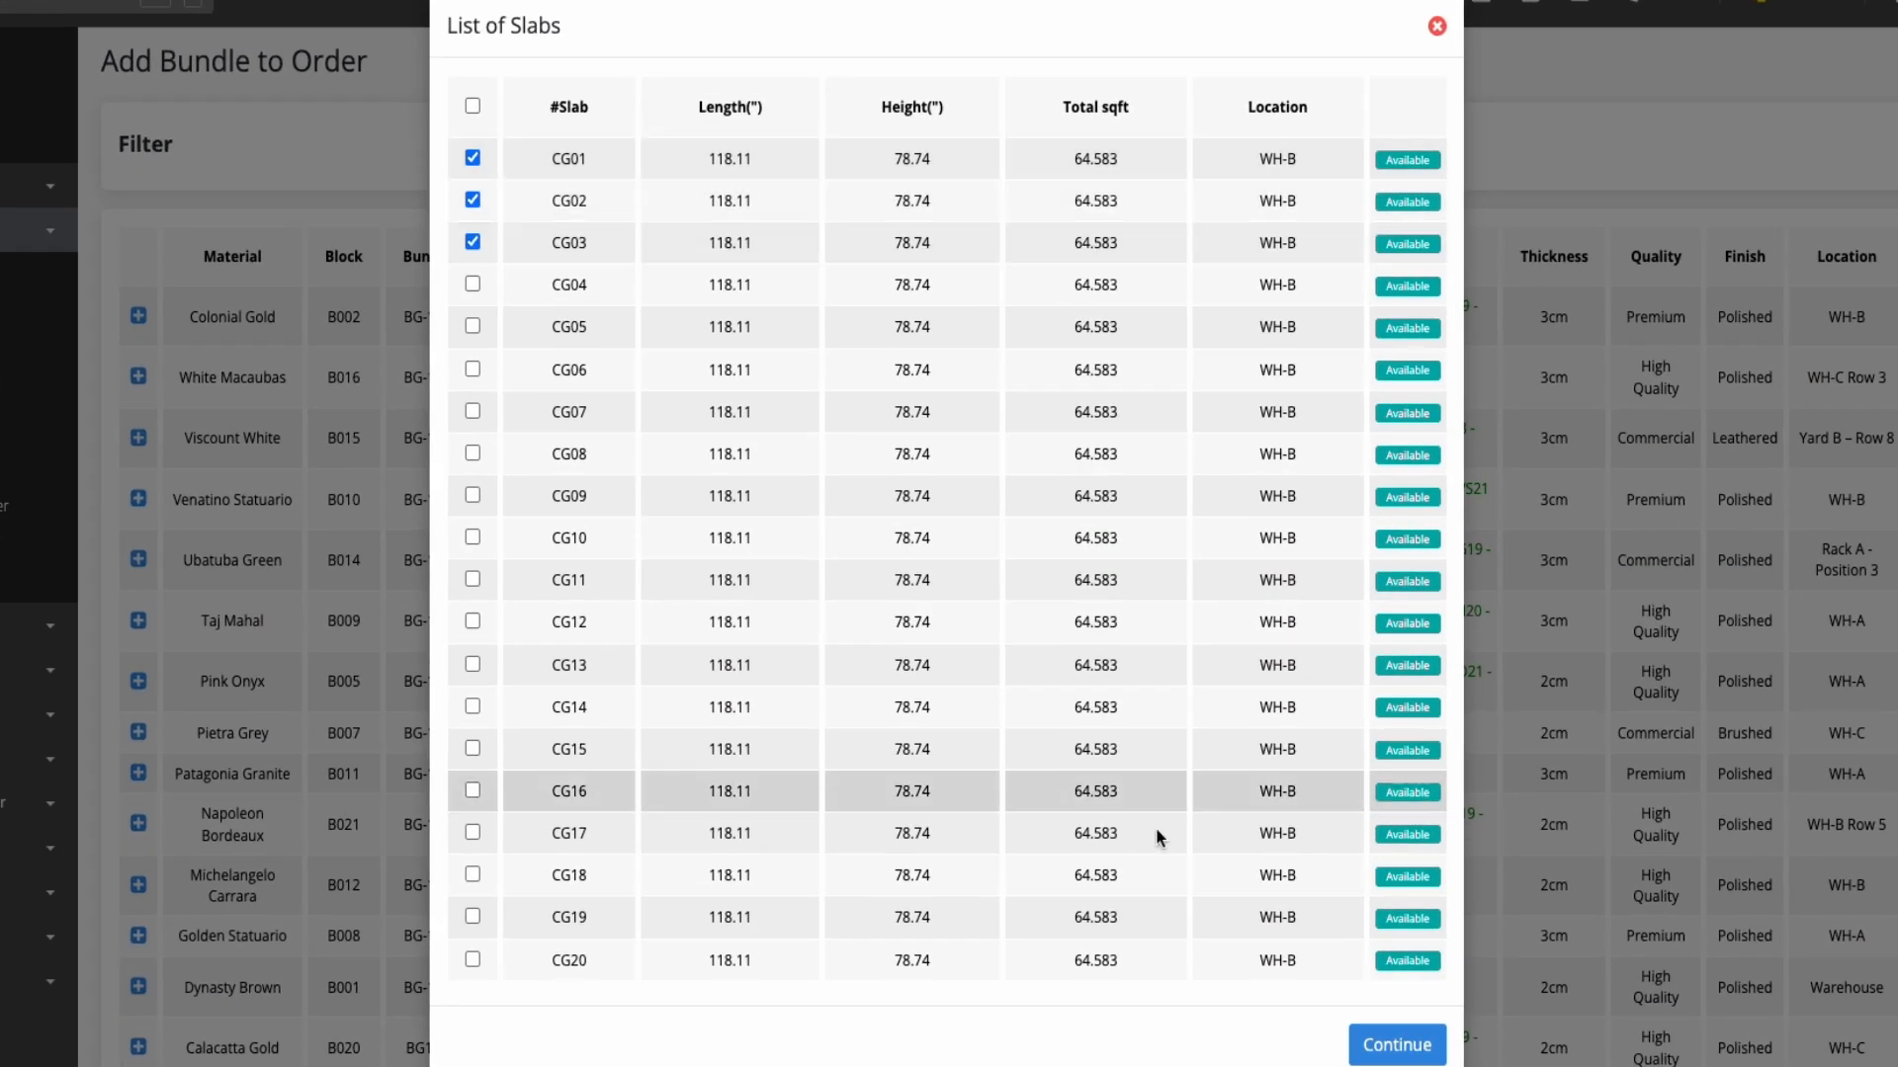
click(1441, 1042)
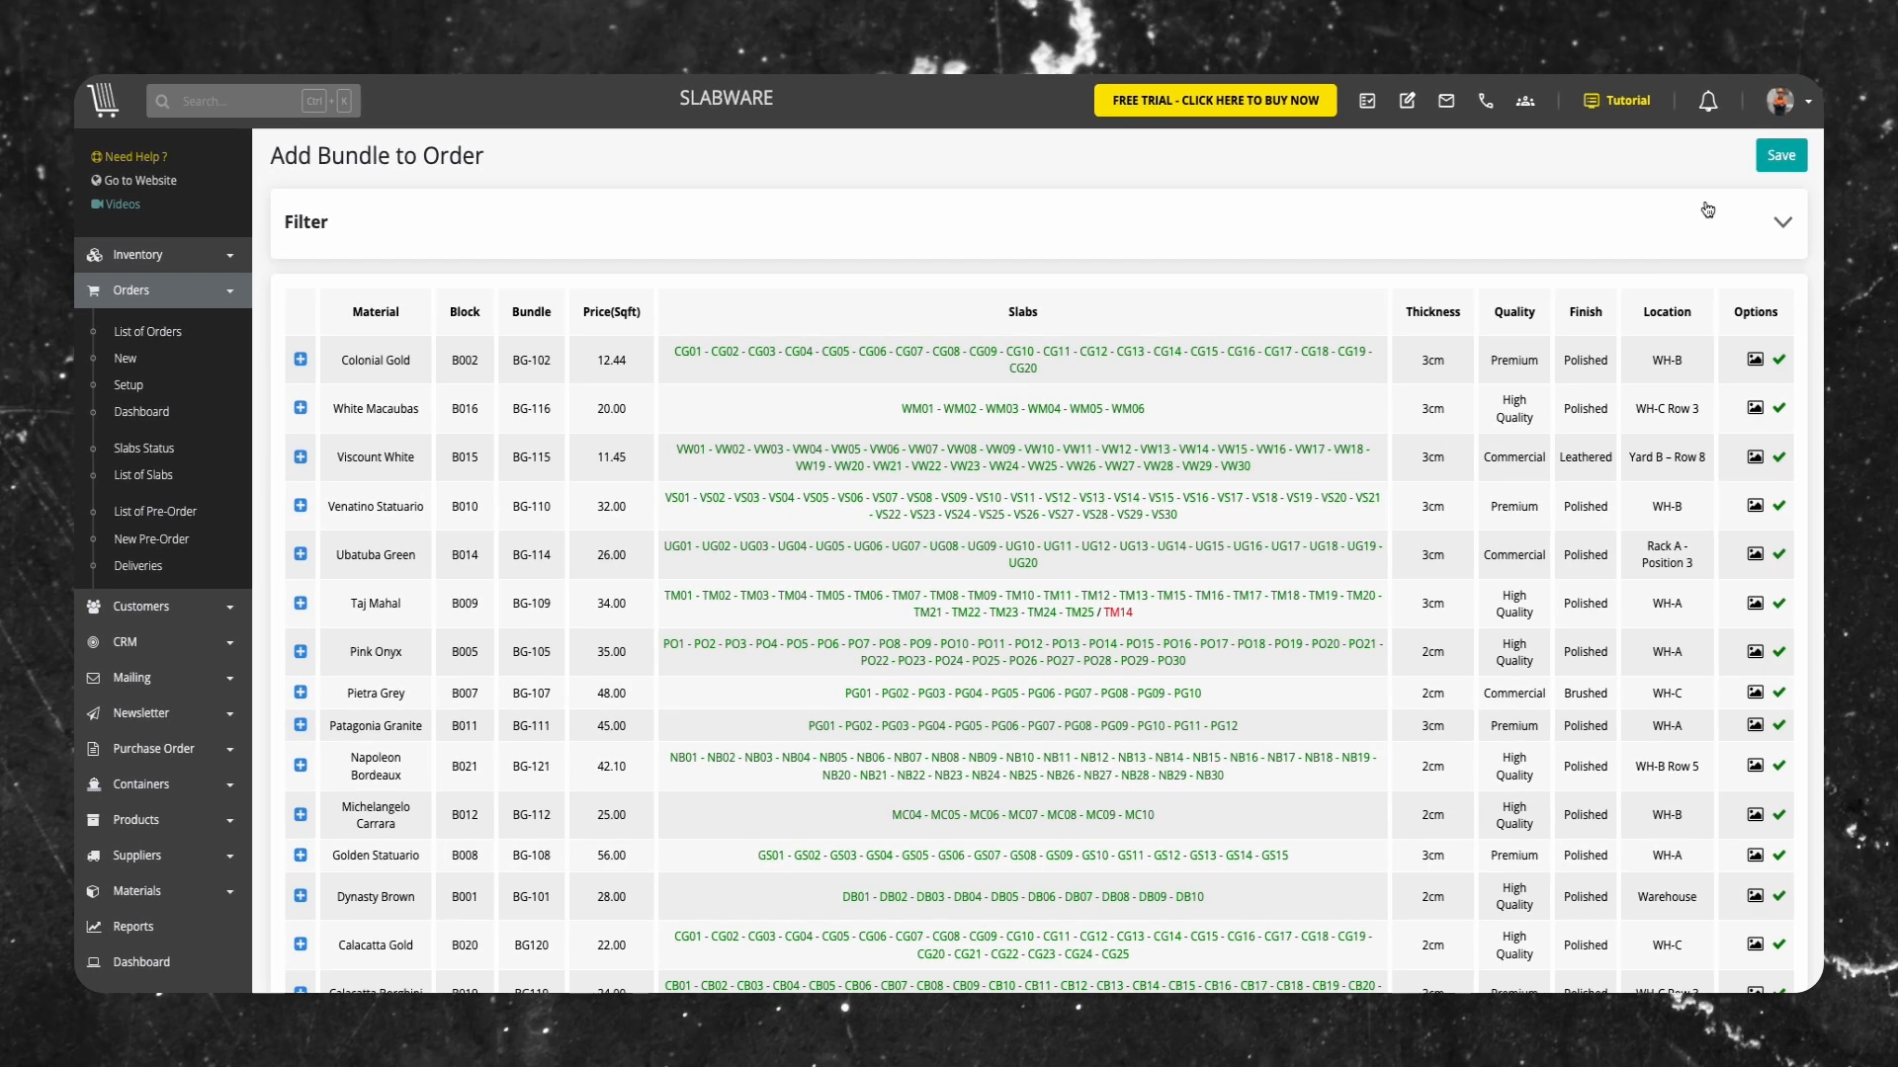
click(1780, 158)
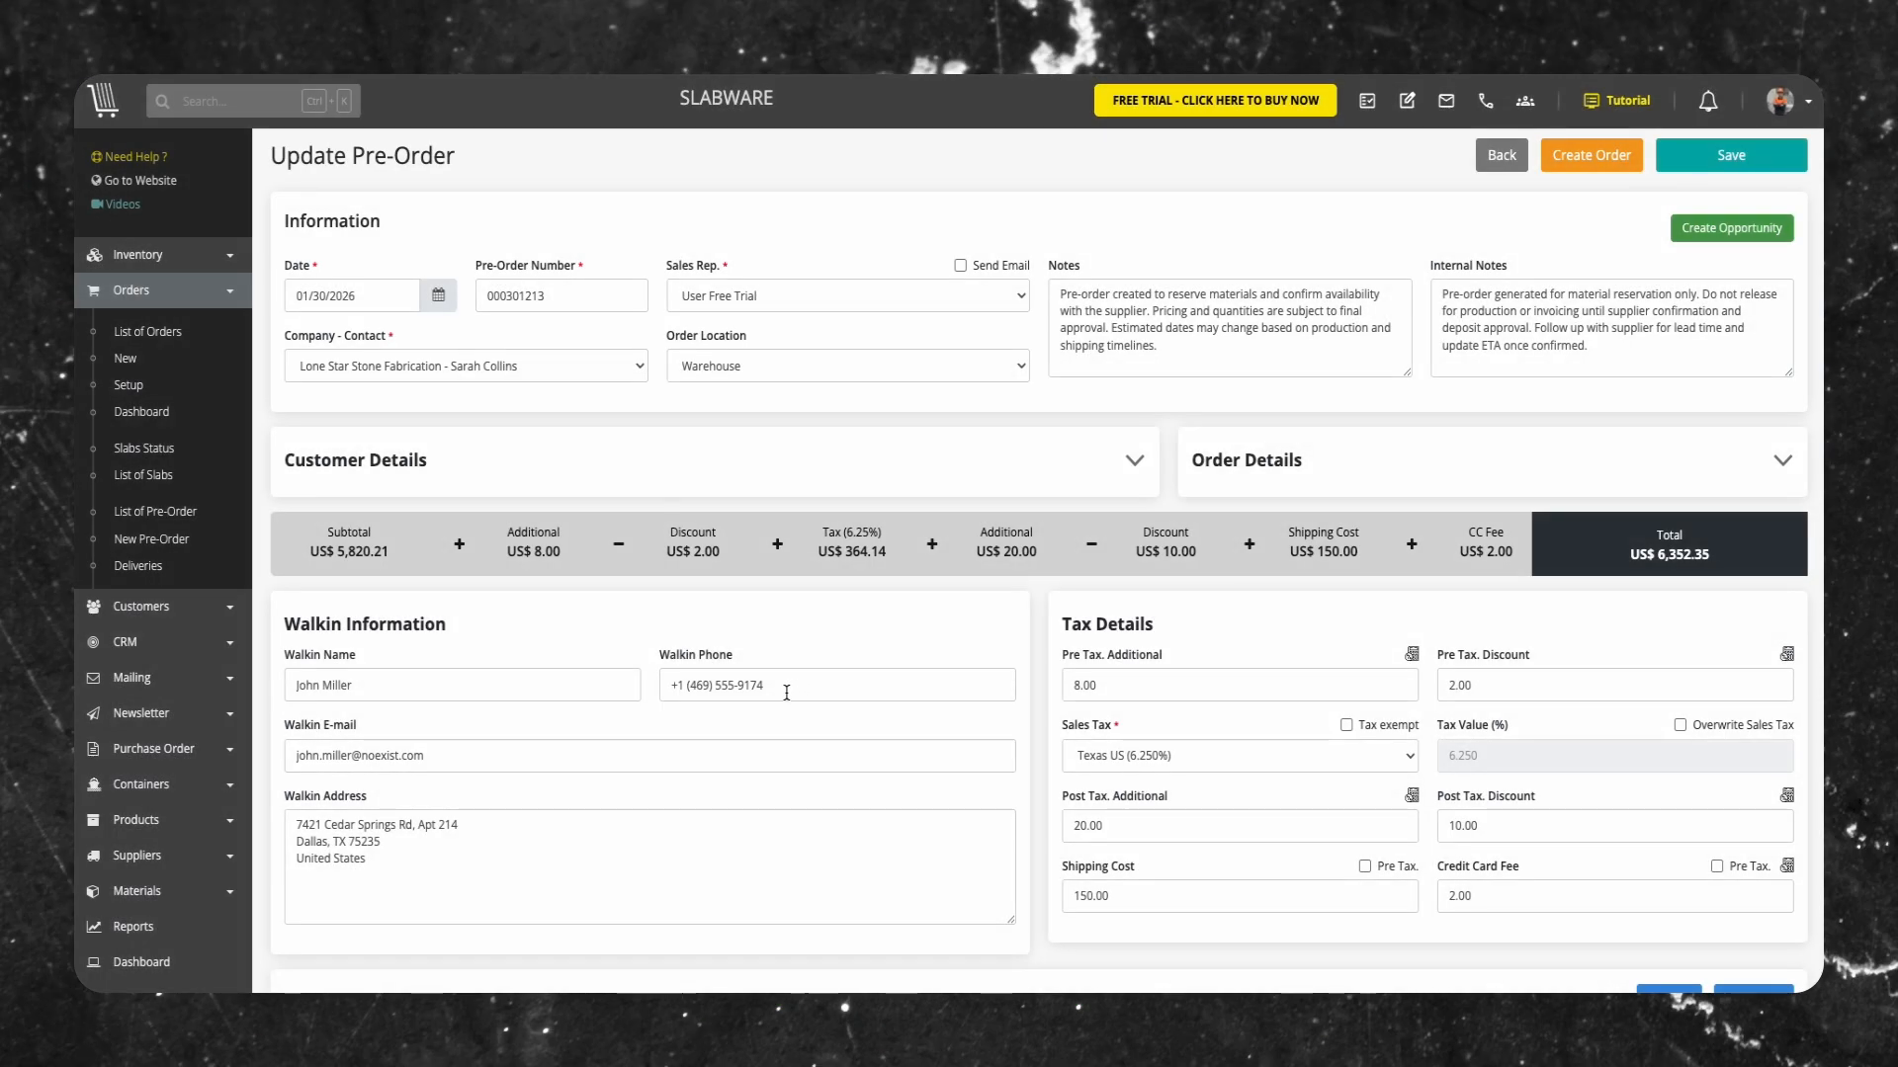
Release the hold on the three Colonial Gold slabs in the bundle details
scroll(785, 700, down, 5)
scroll(785, 705, down, 2)
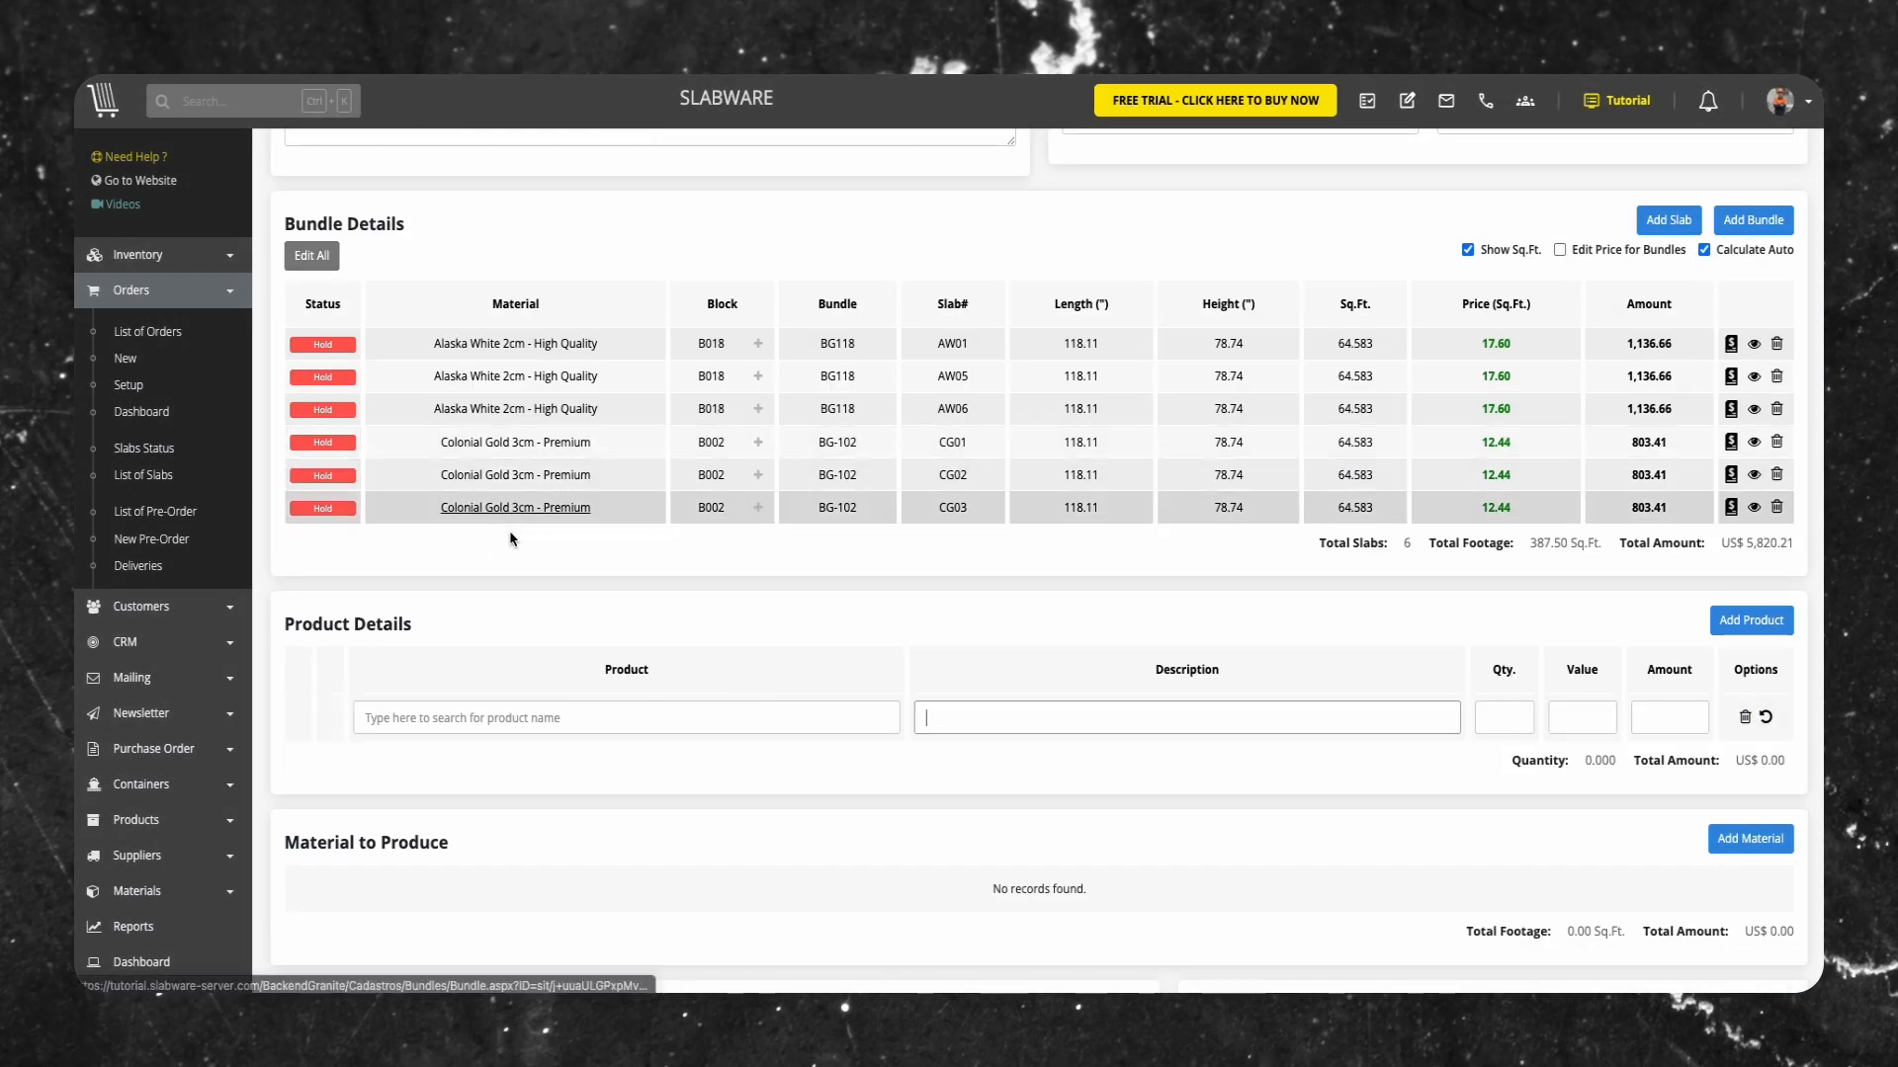
click(302, 510)
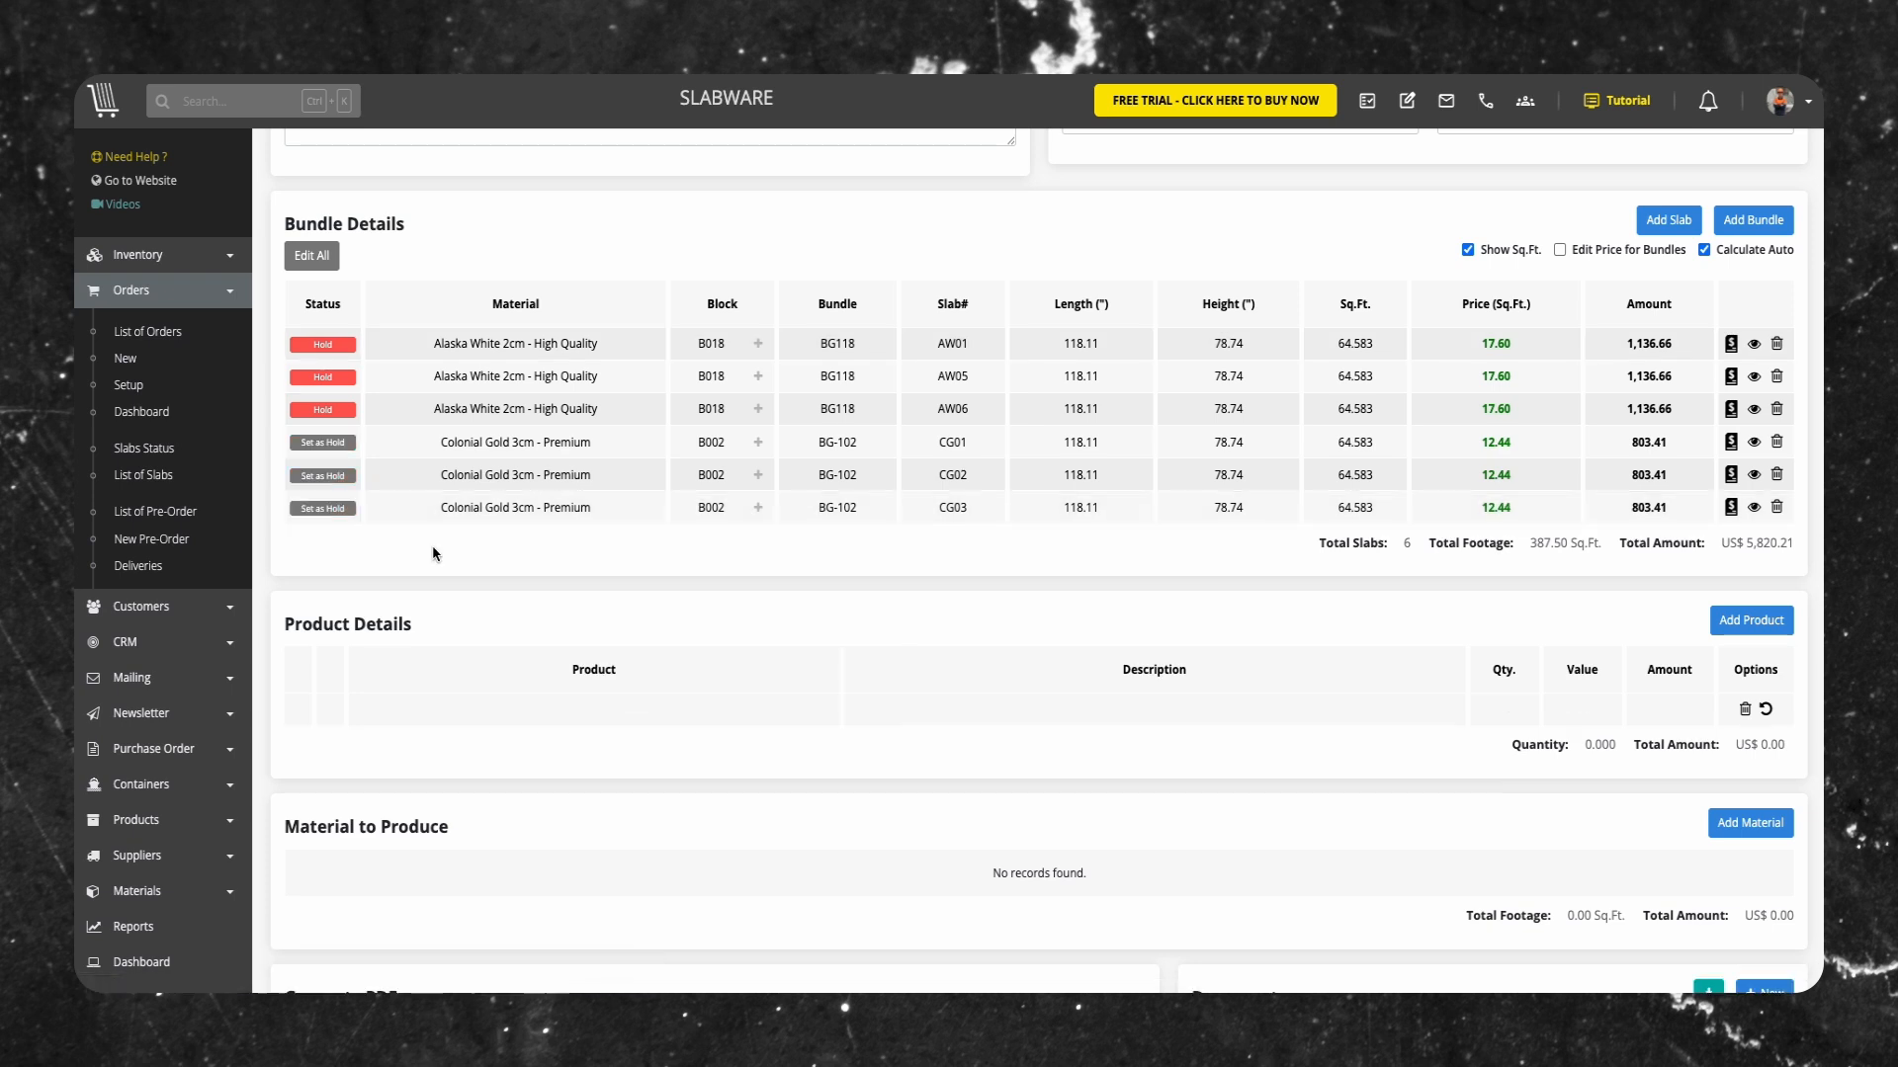
Add the 4-Burner Gas Cooktop, Modern Pull-Down Kitchen Faucet and White Ceramic Farmhouse Sink to the product details
scroll(445, 567, down, 2)
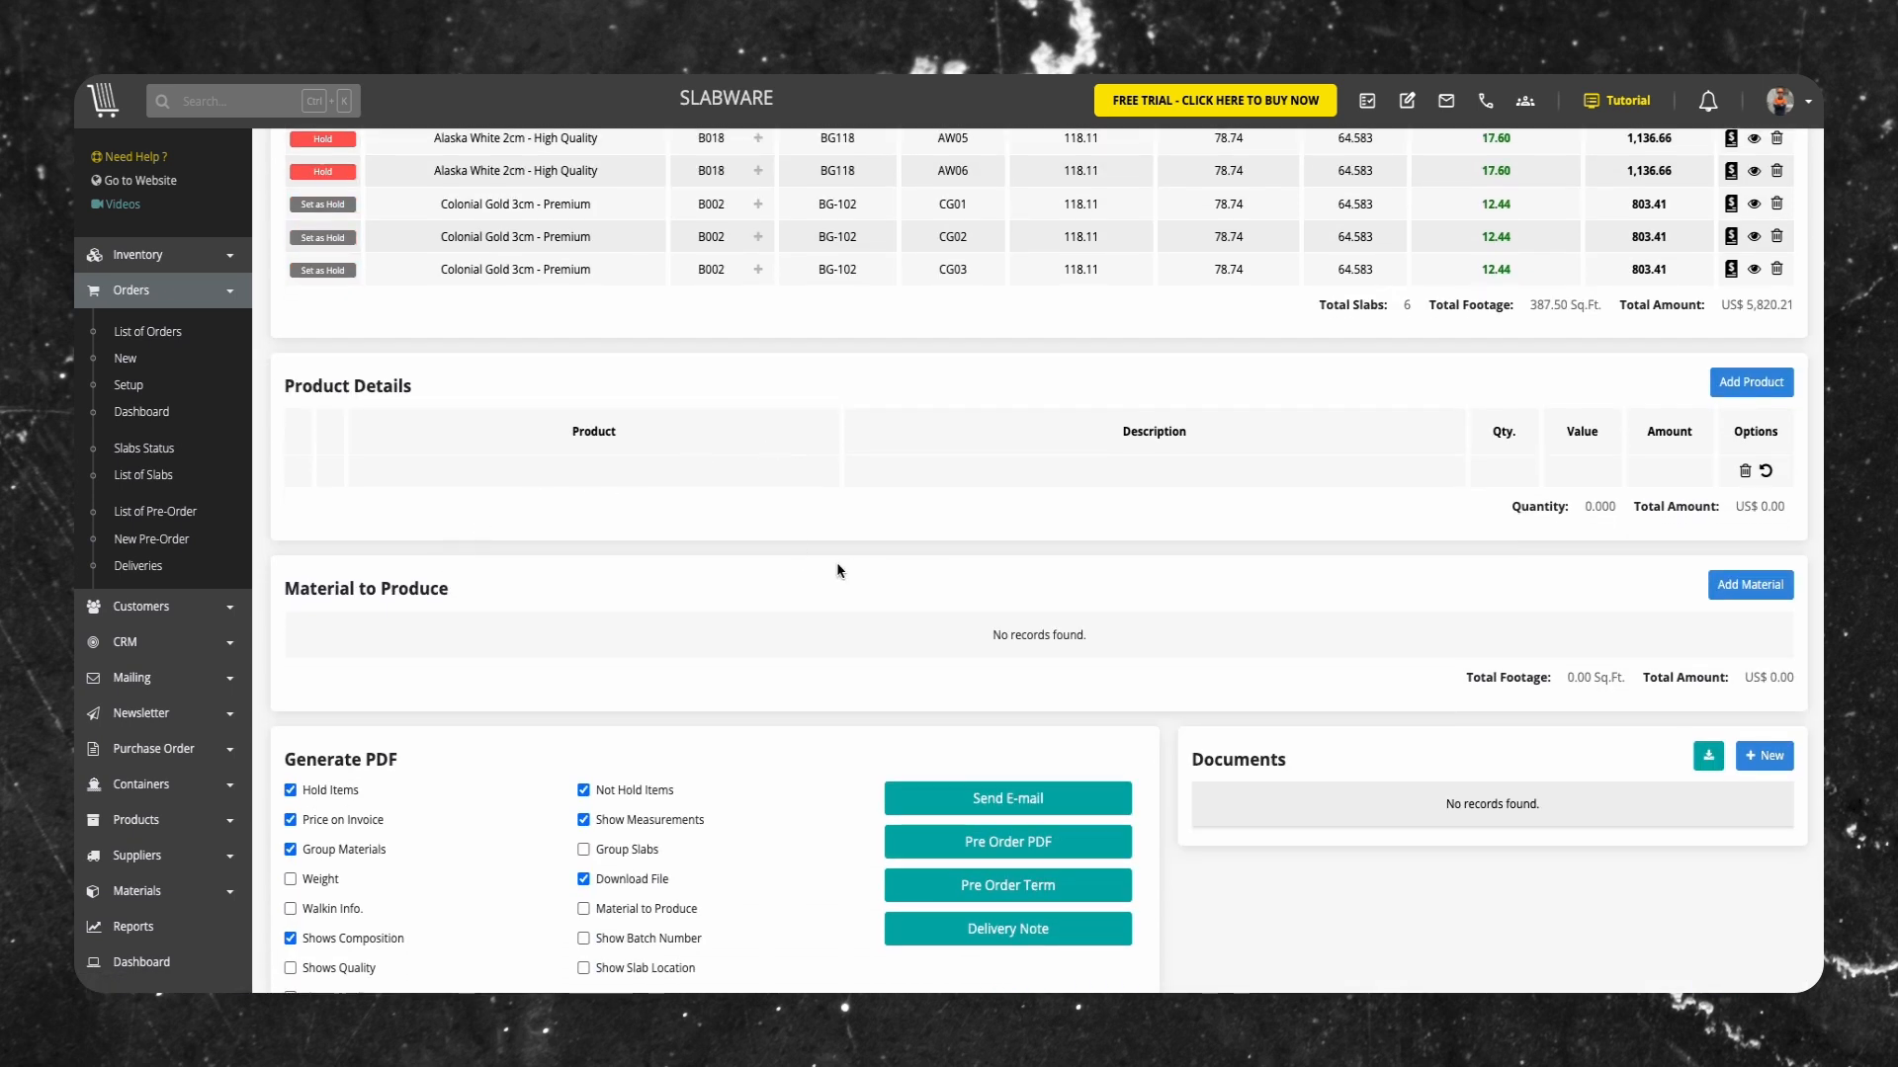
click(1732, 380)
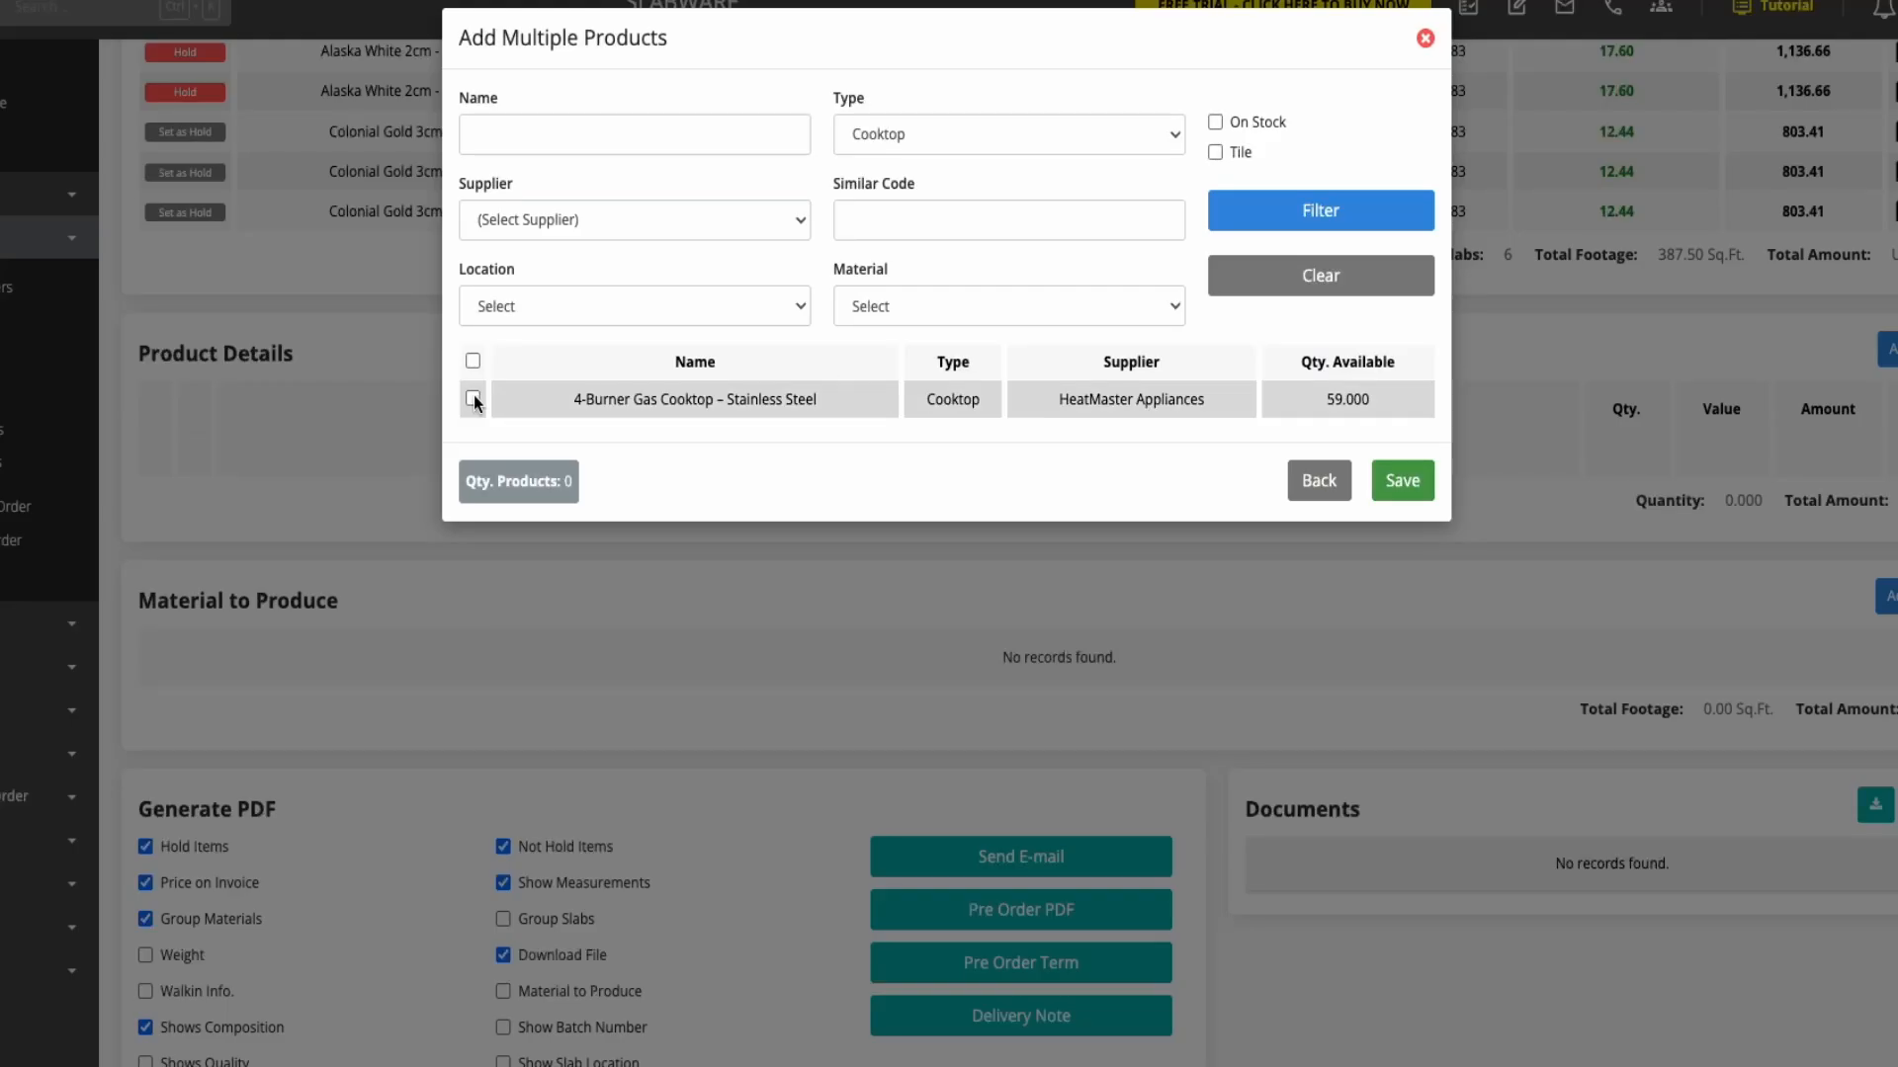
click(473, 398)
click(1402, 480)
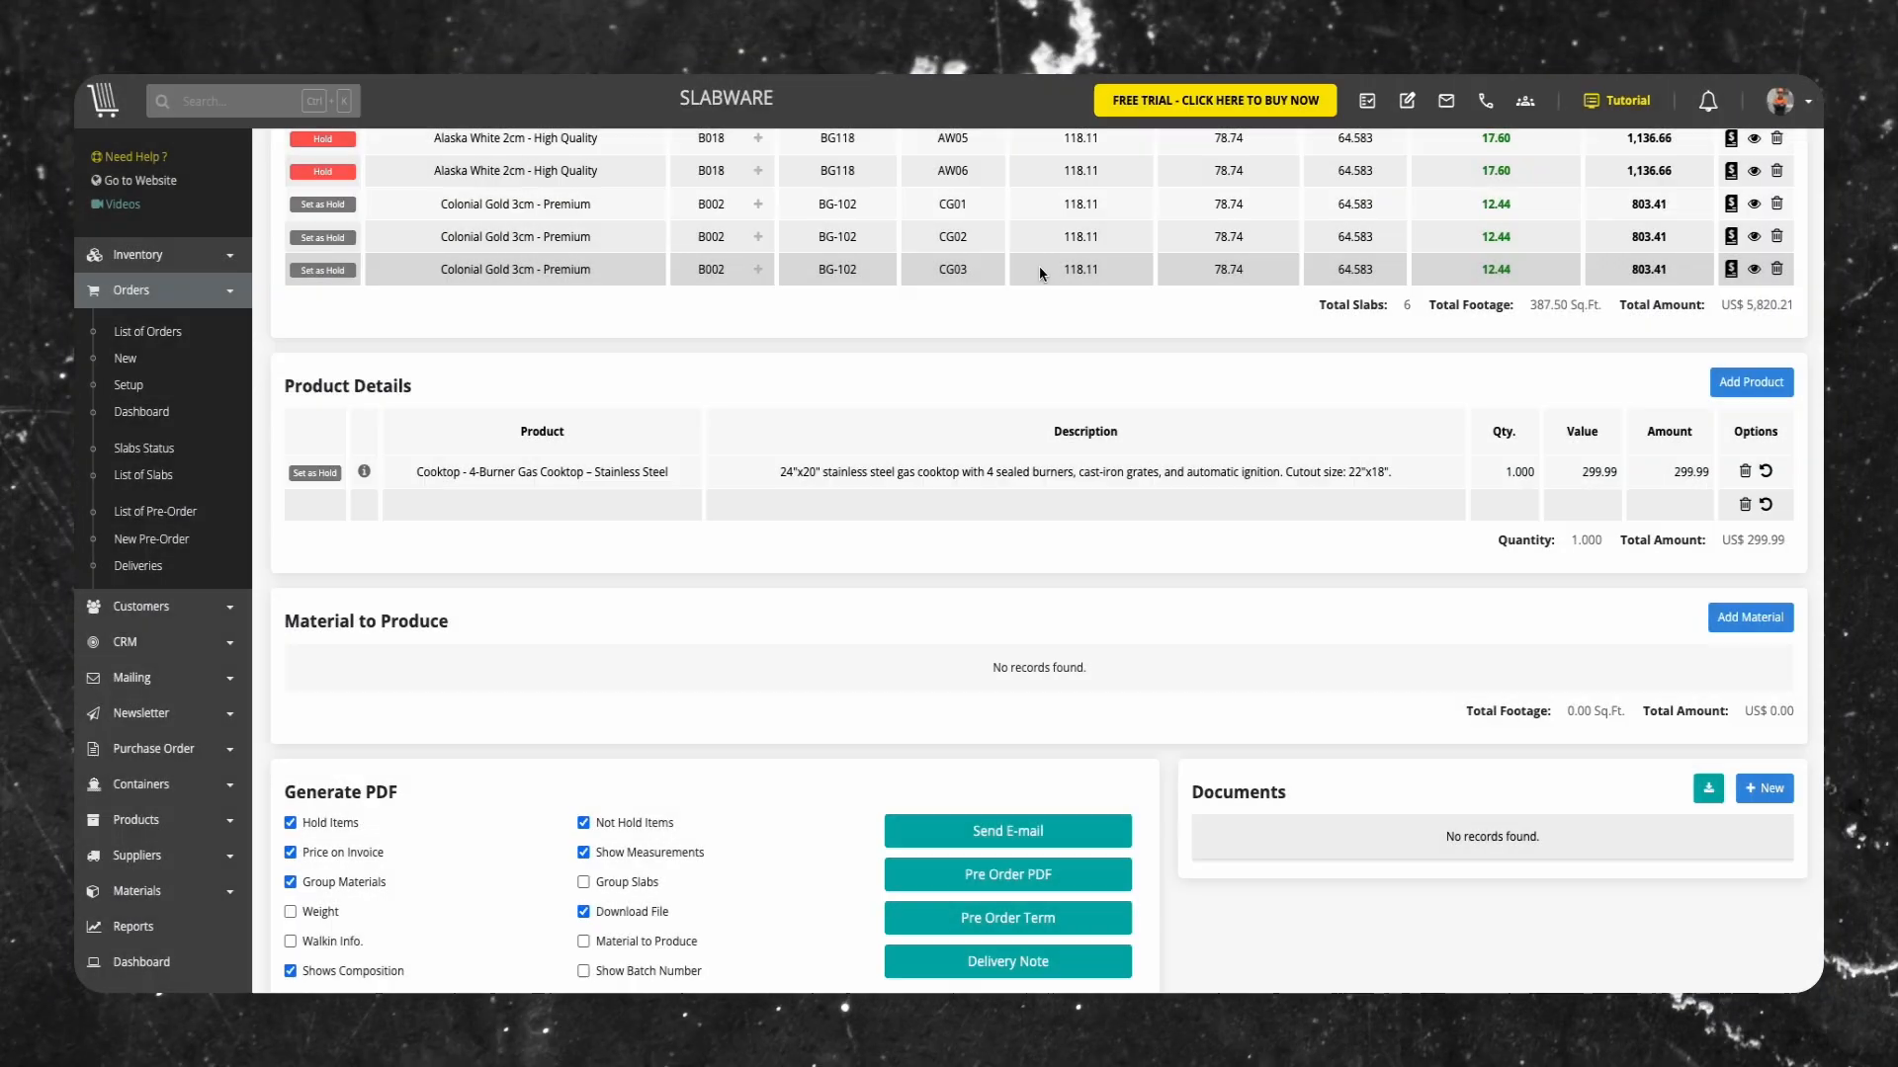
click(1751, 383)
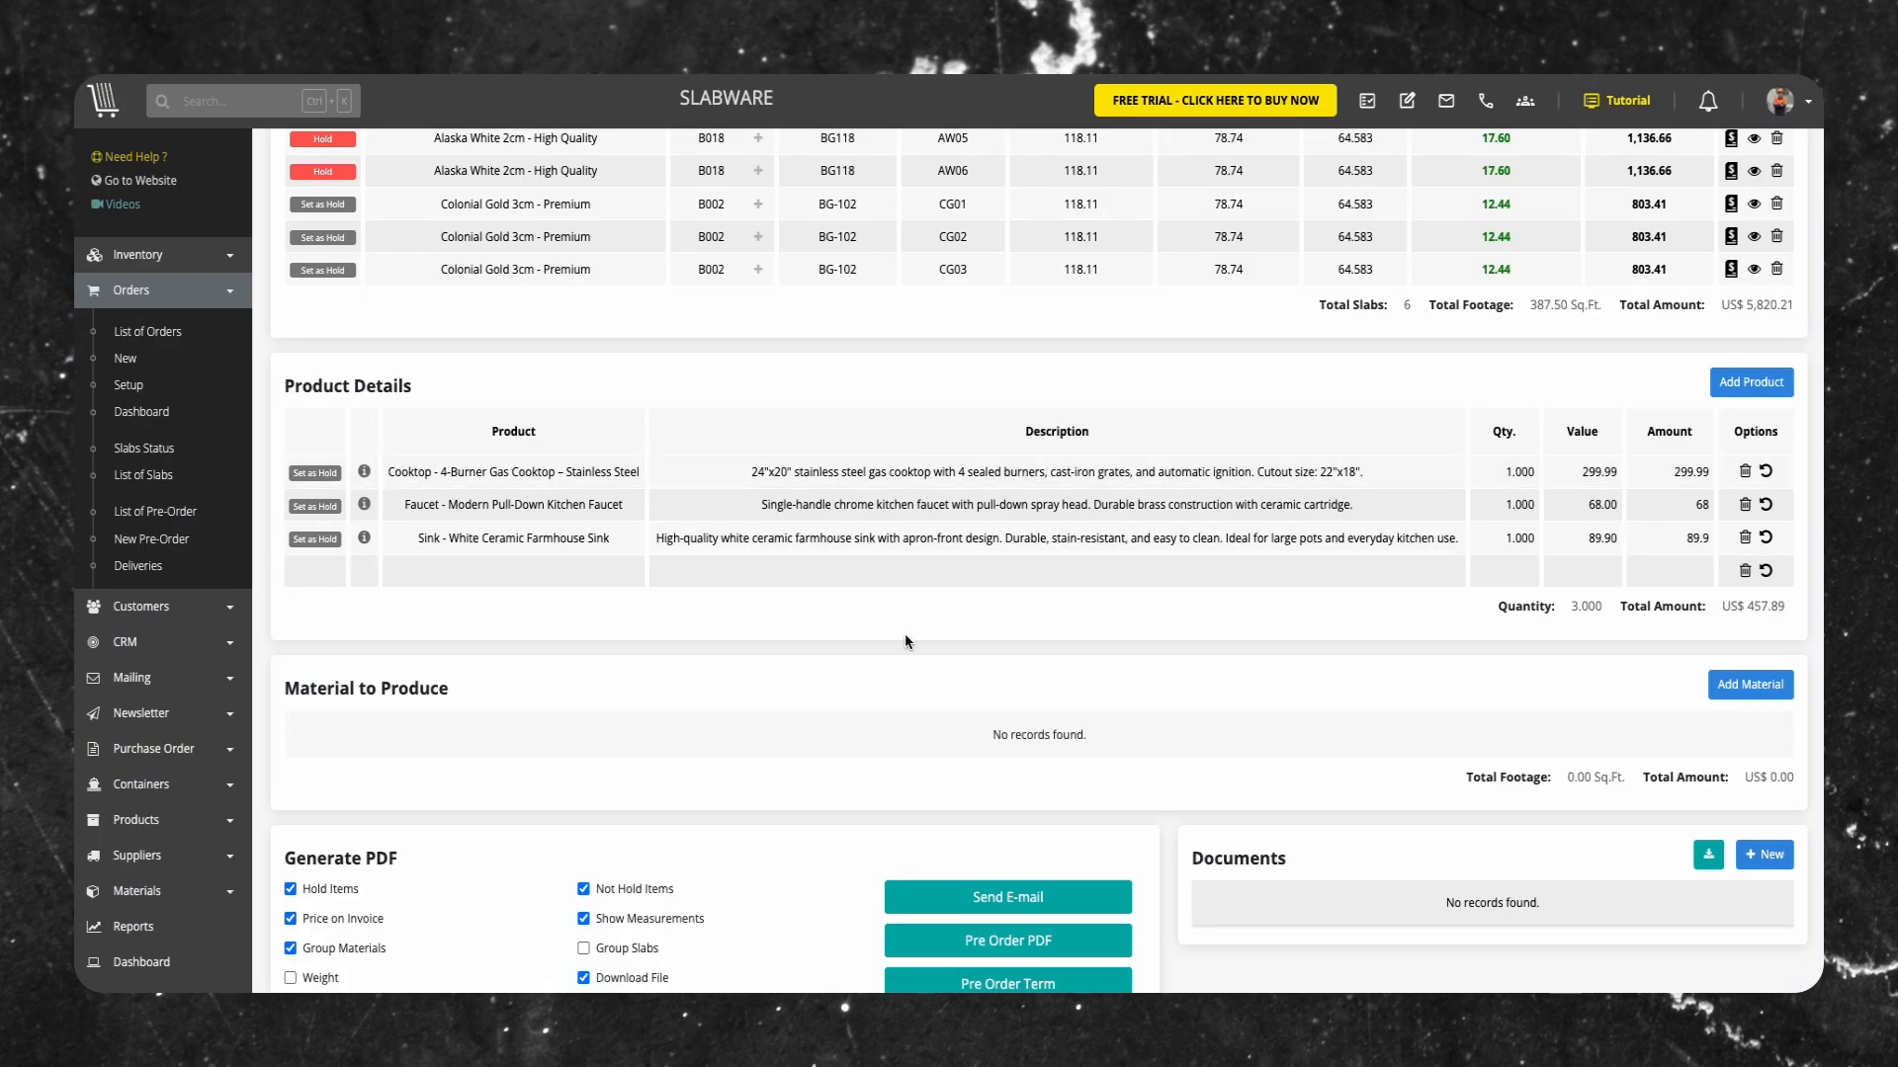
Set the cooktop, faucet and sink in the product details as Hold
scroll(891, 640, up, 1)
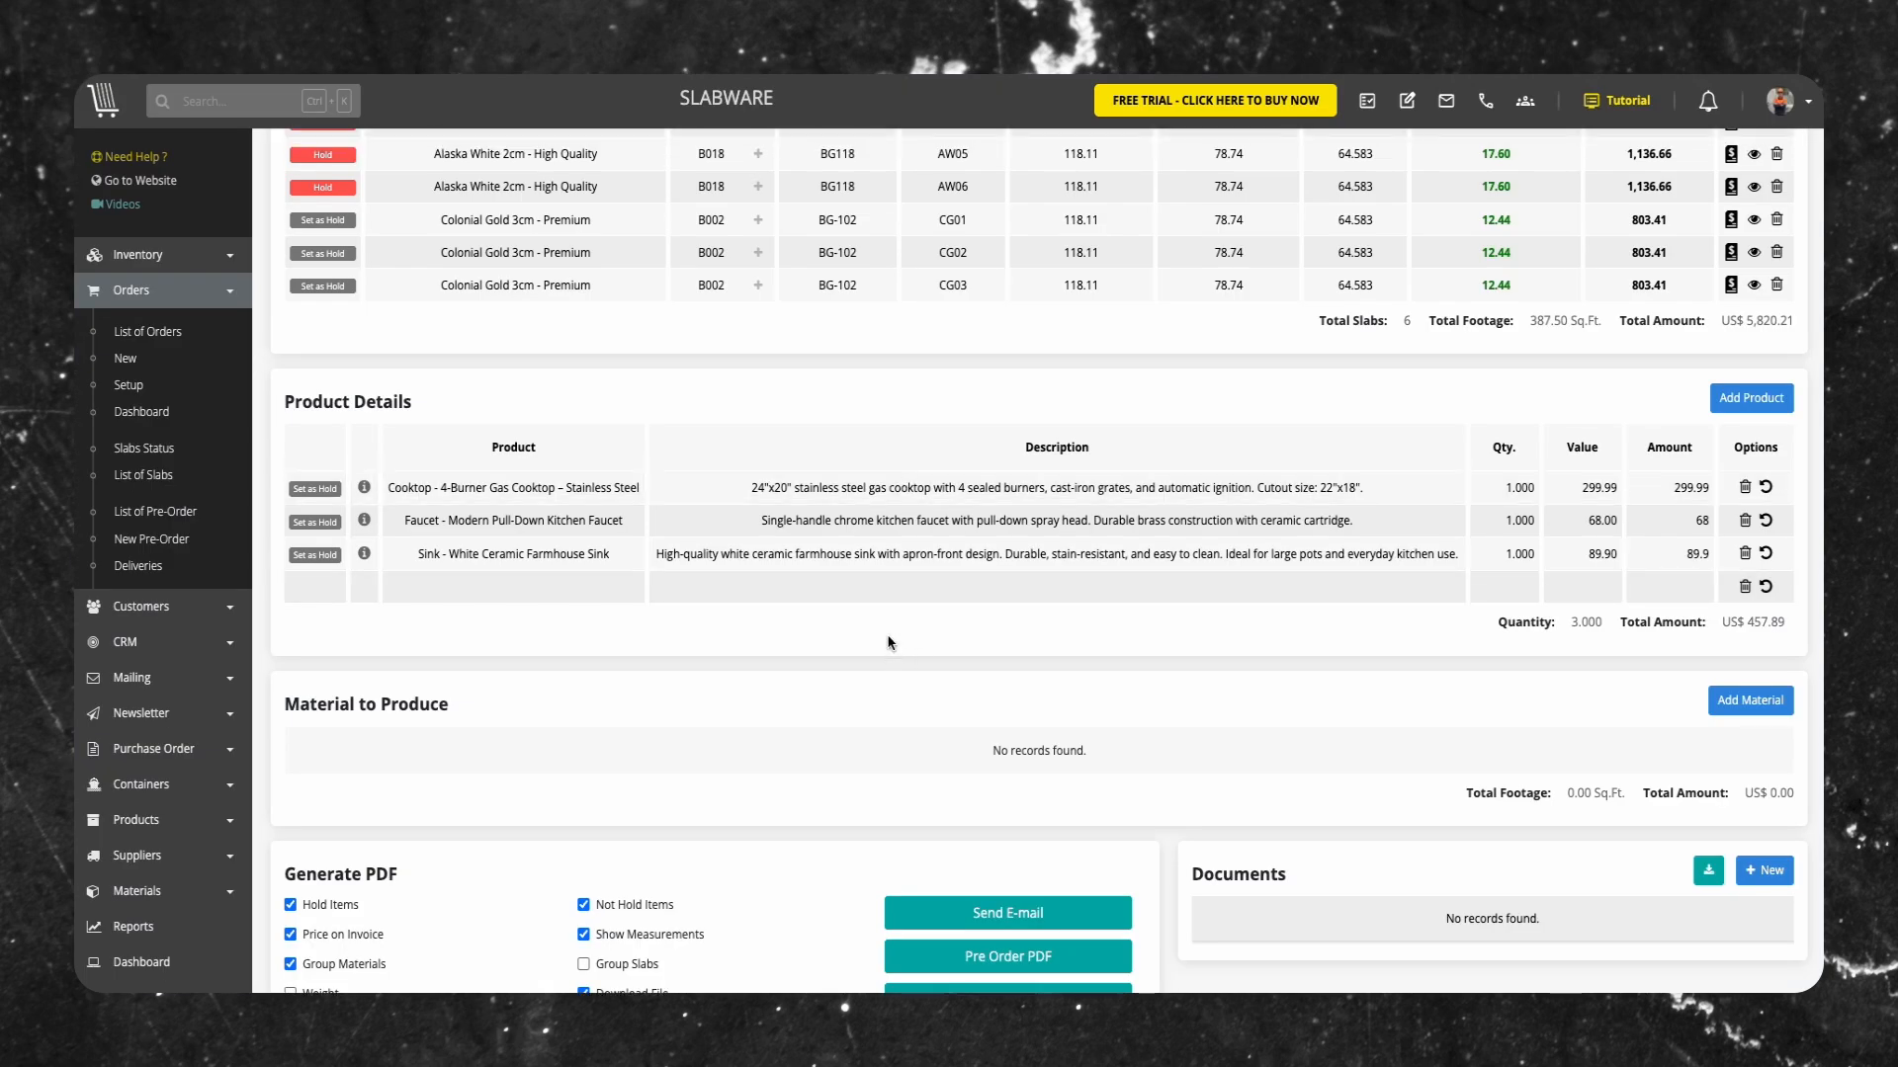
click(314, 489)
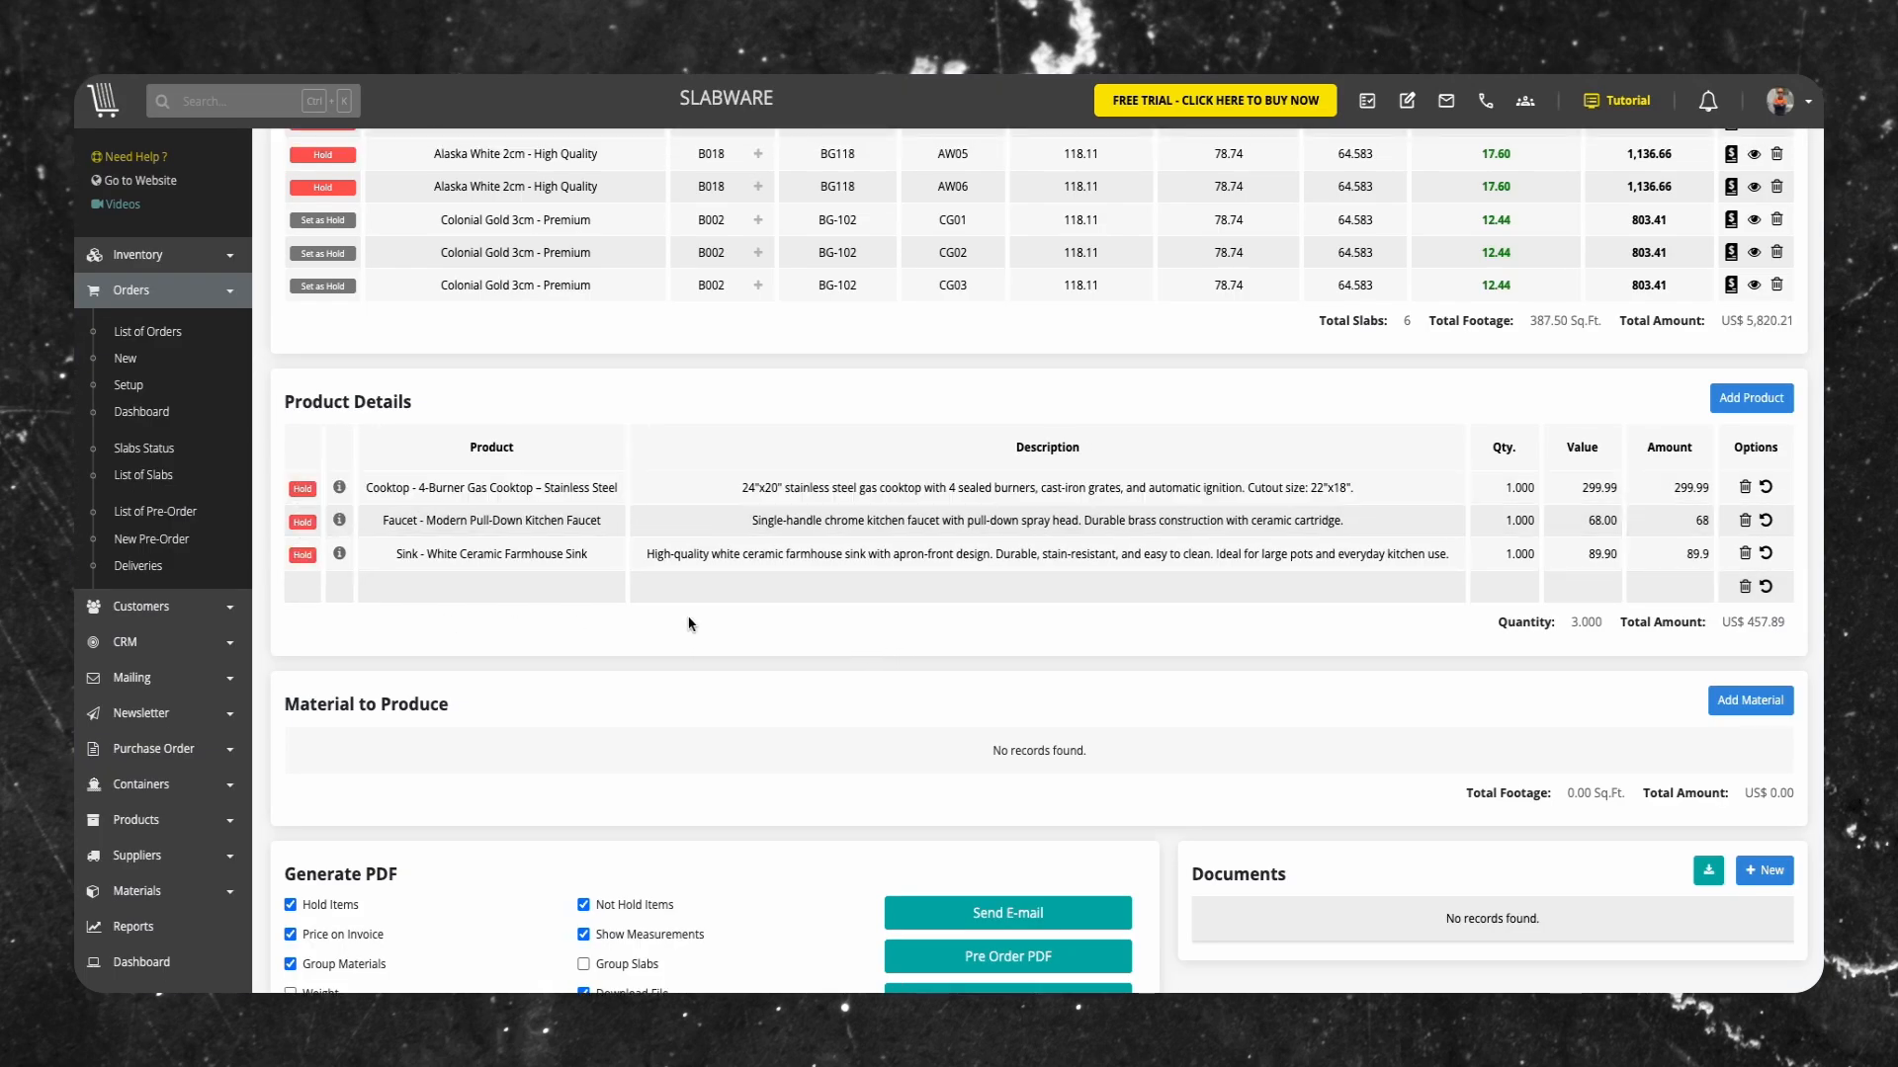
Add a material to produce: 5 slabs of Napoleon Bordeaux, 2cm, Premium, Honed, height 78.74, length 118.11, at 89.90 per sq ft
scroll(874, 628, up, 1)
scroll(882, 635, down, 1)
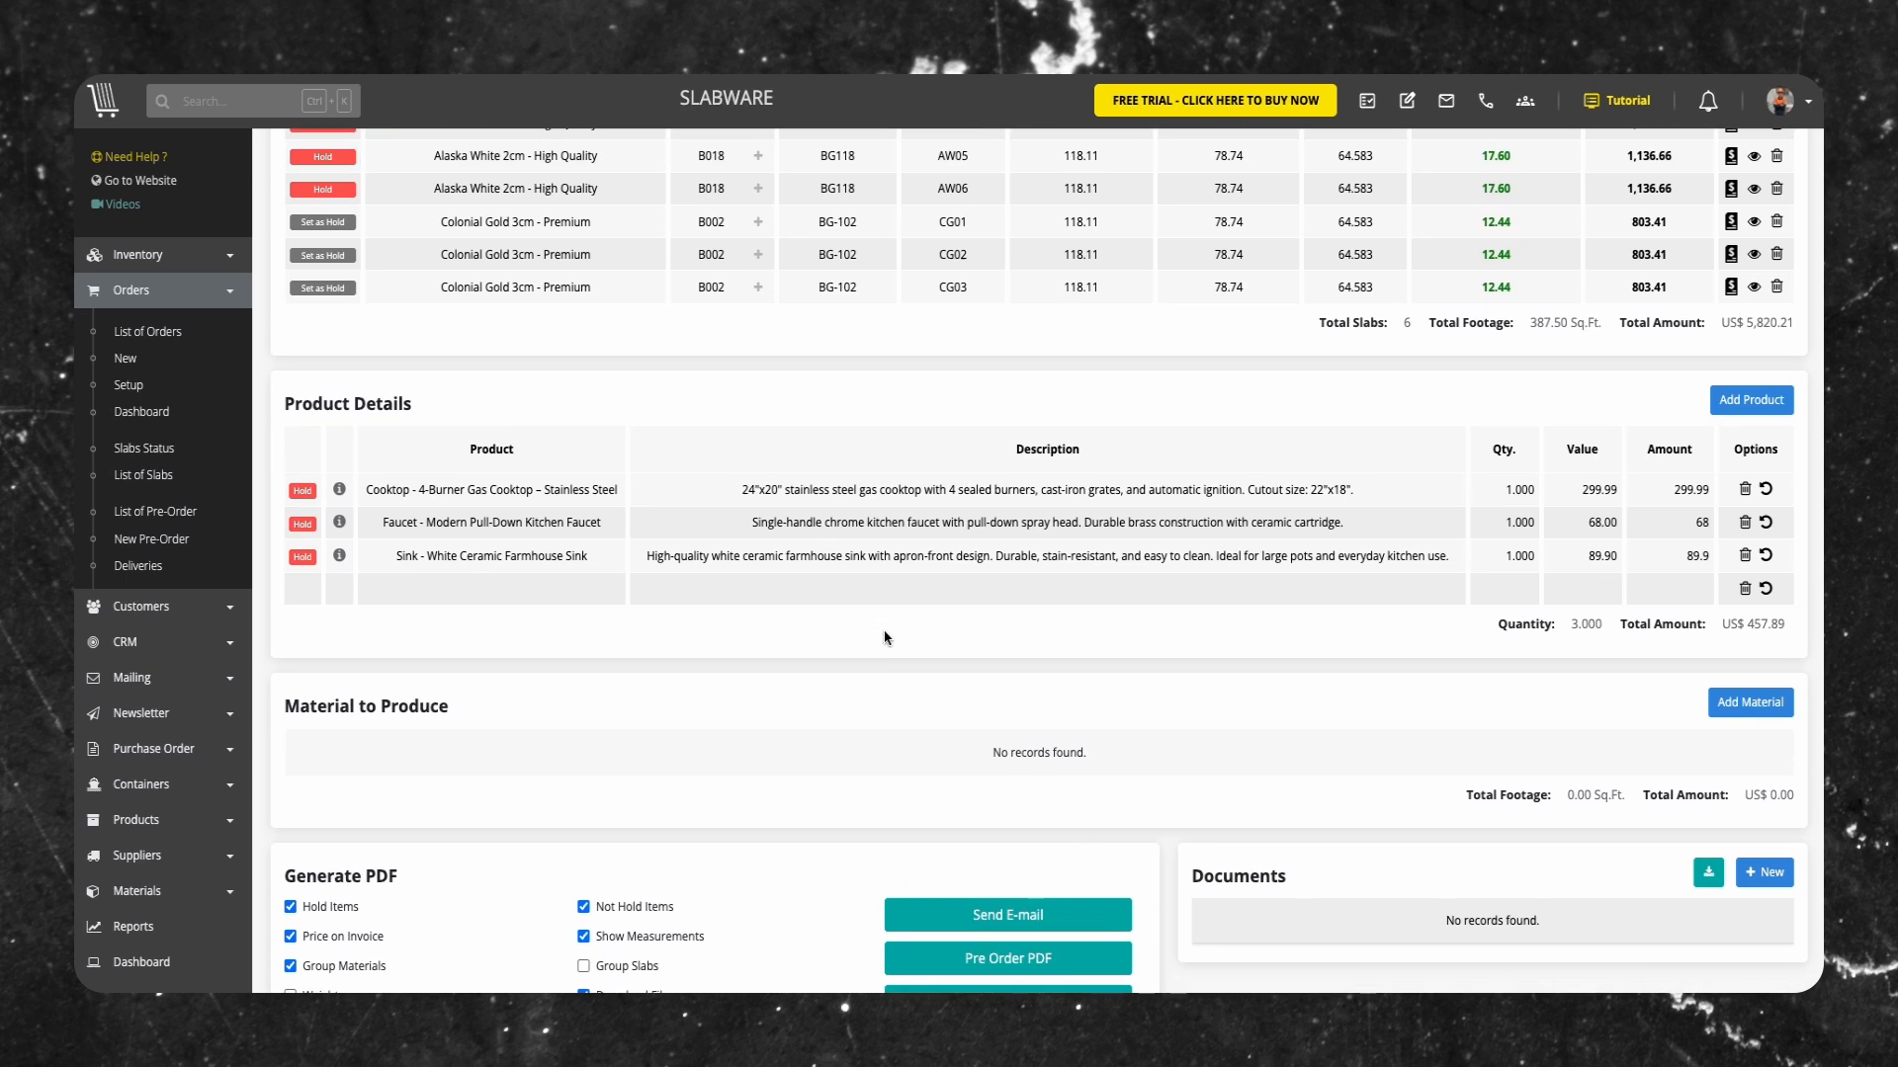
scroll(883, 637, down, 3)
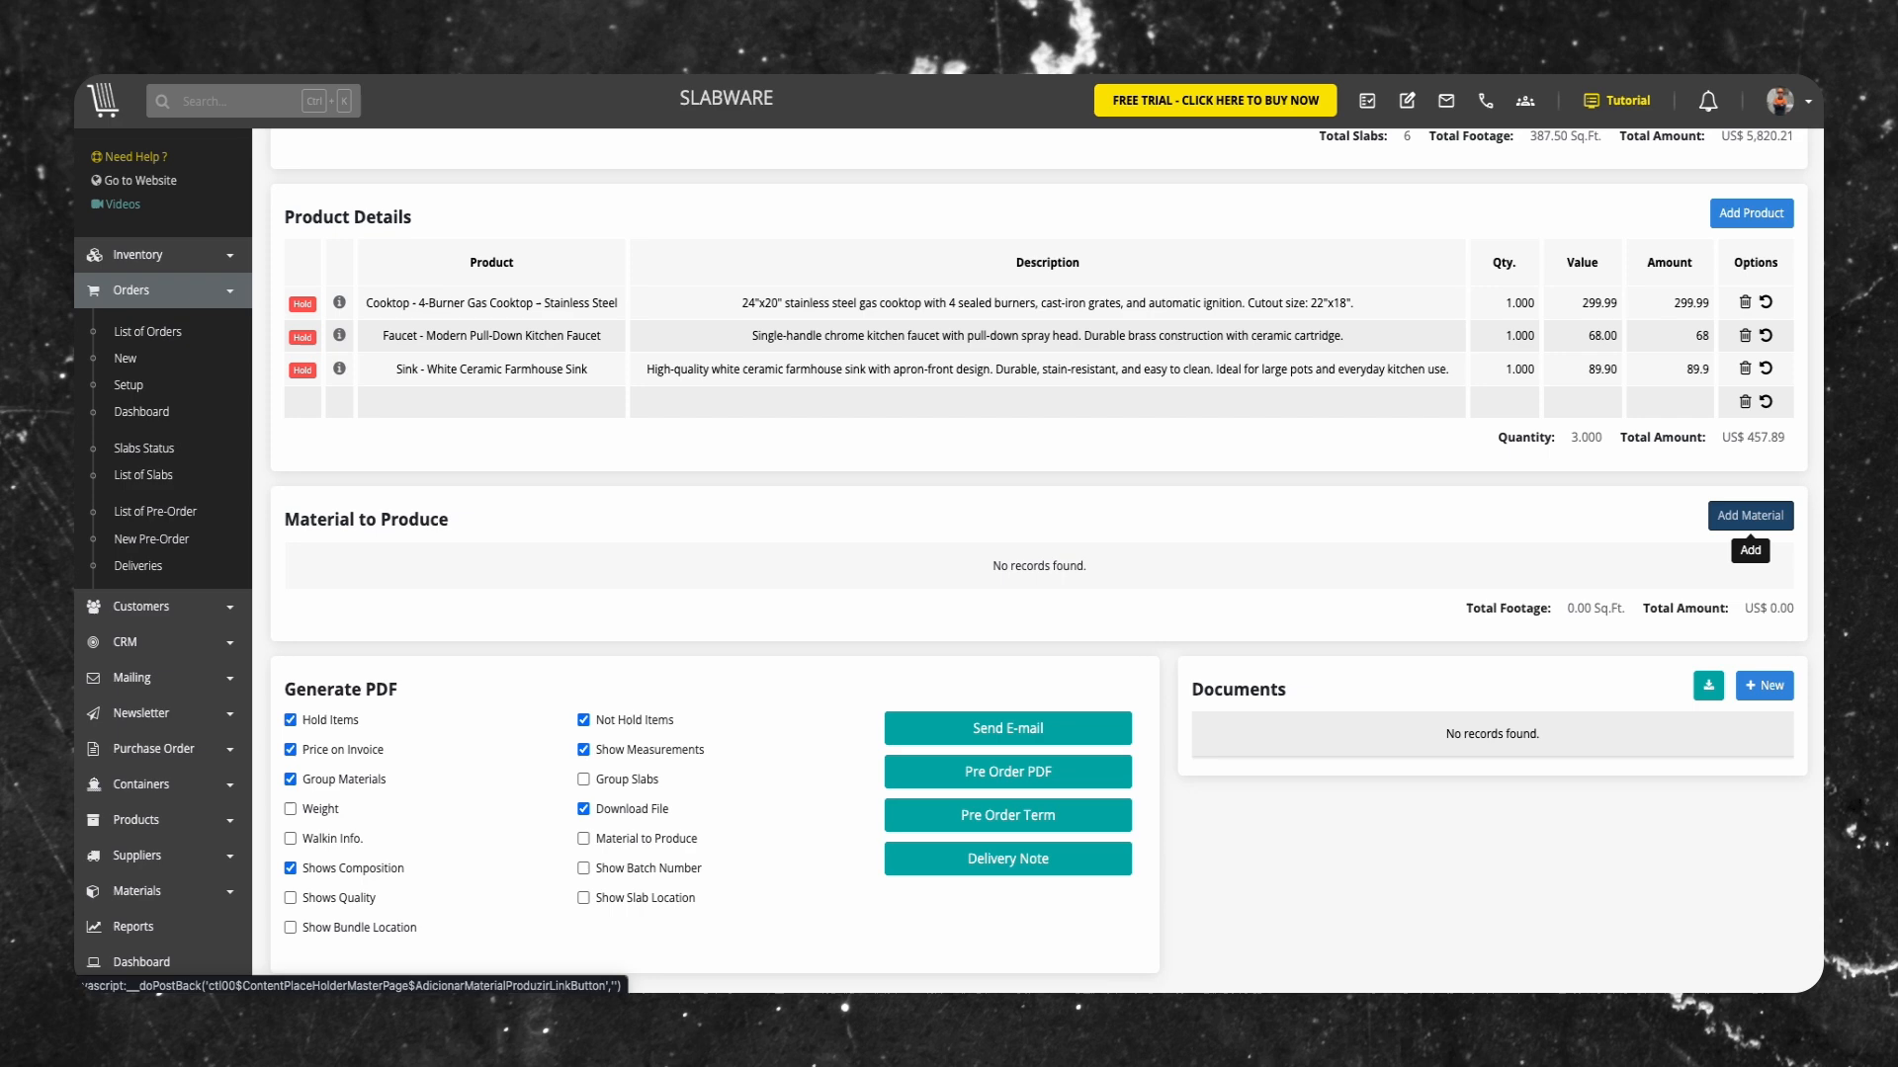
click(1750, 515)
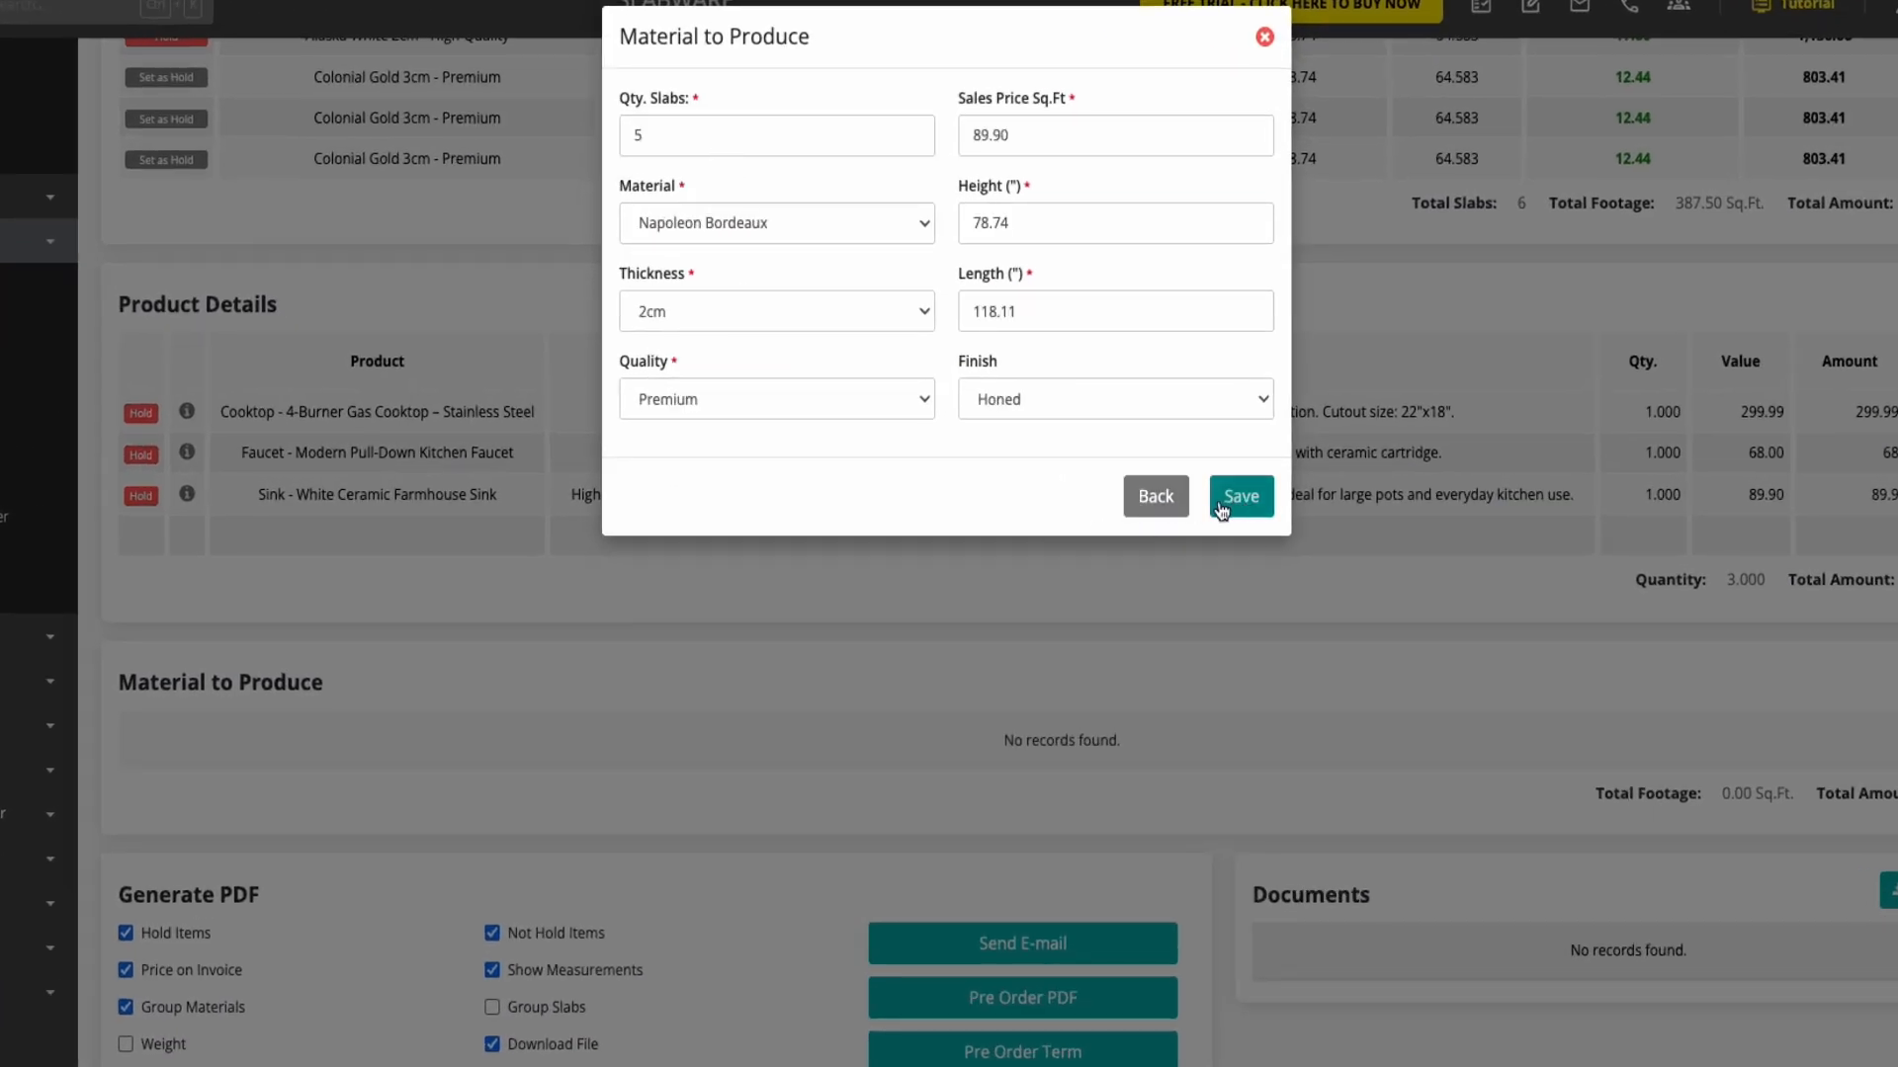
click(1222, 506)
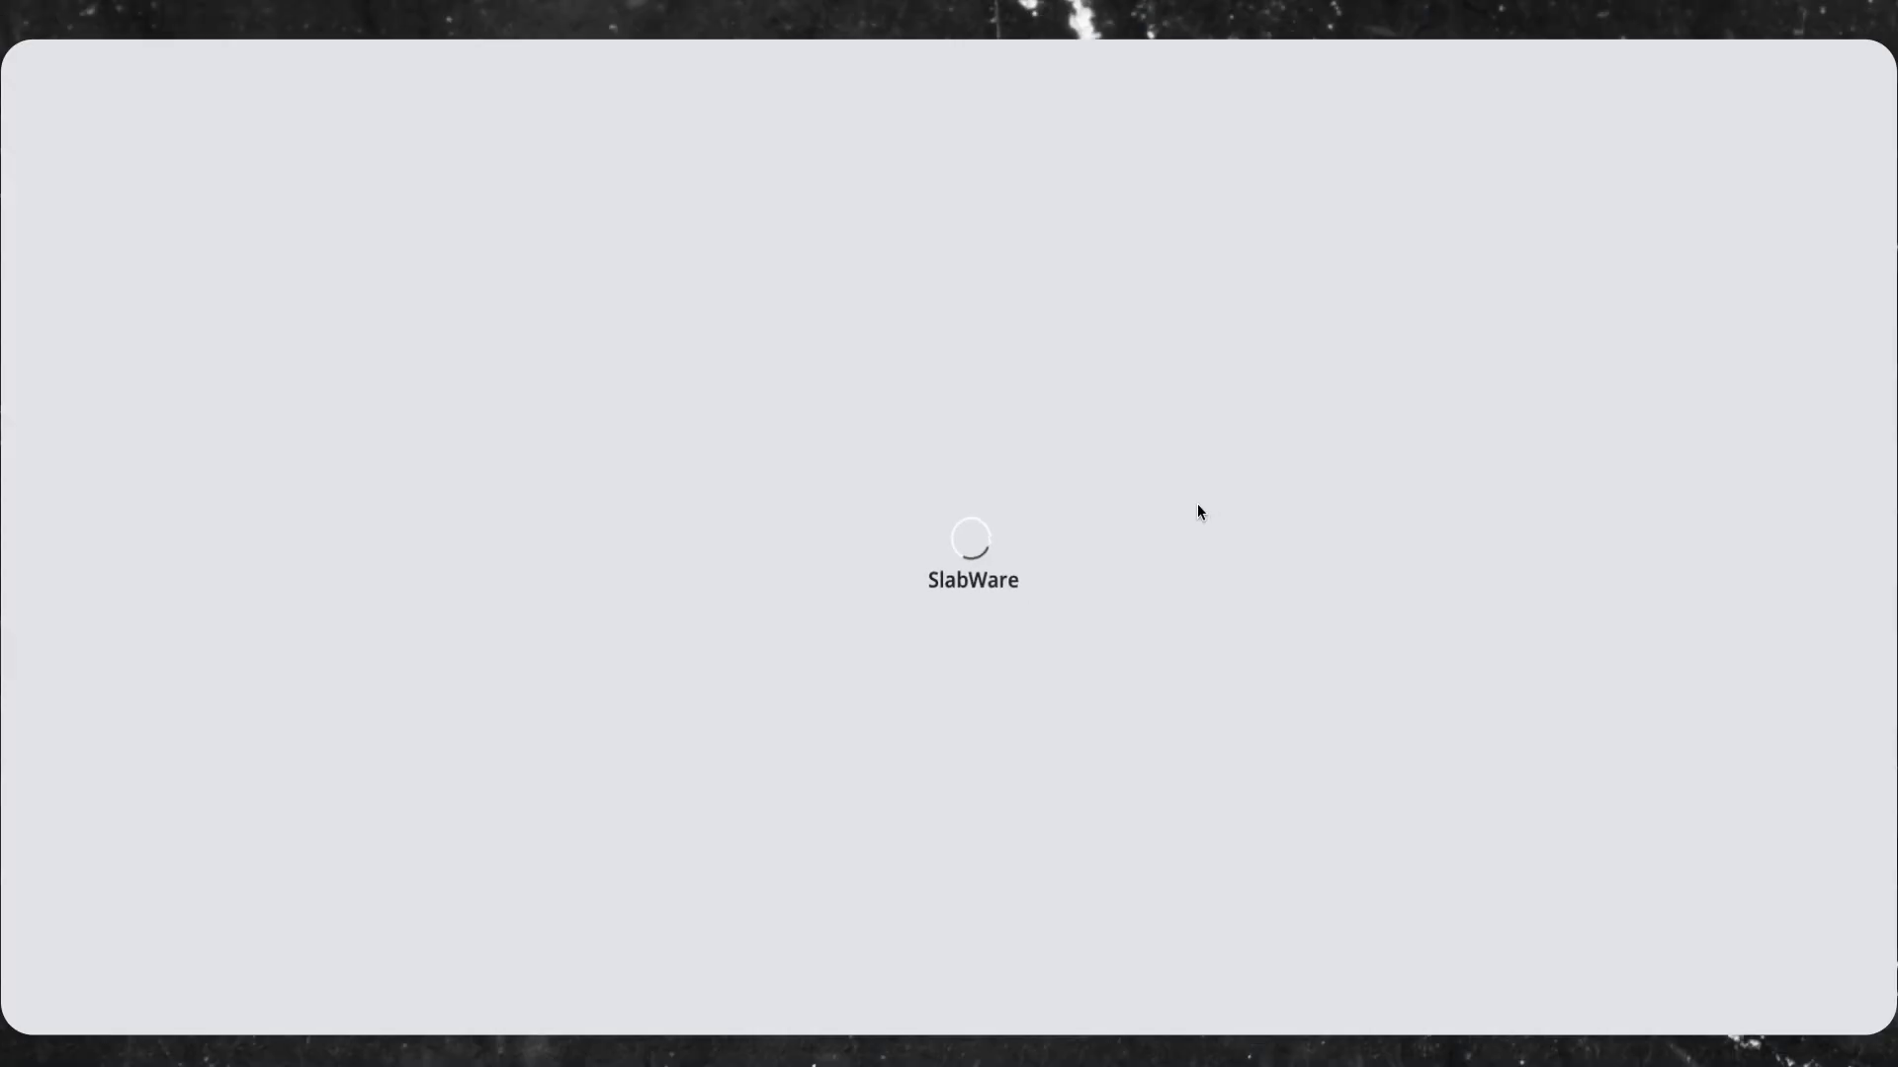
scroll(1143, 571, down, 2)
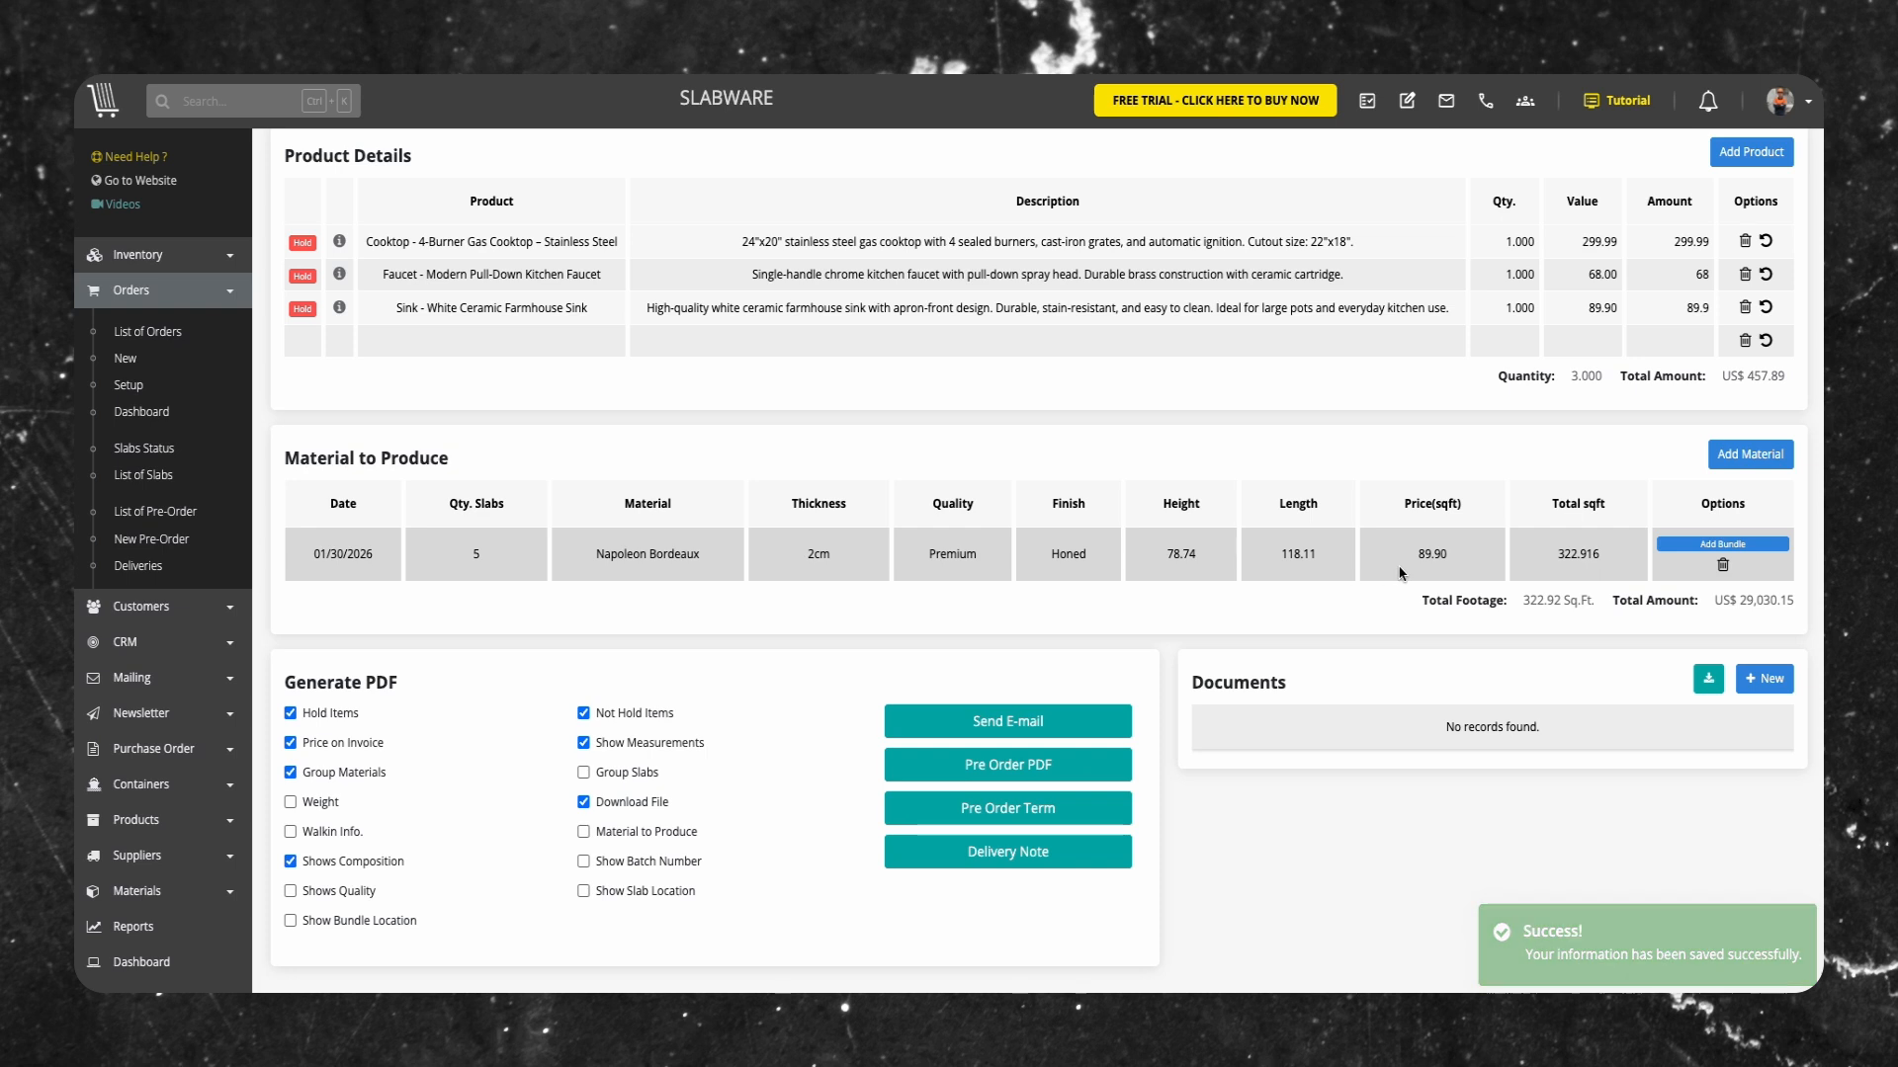
Examine the Napoleon Bordeaux add-bundle form with its container options and the pre-order e-mail form, without saving or sending anything
click(1708, 546)
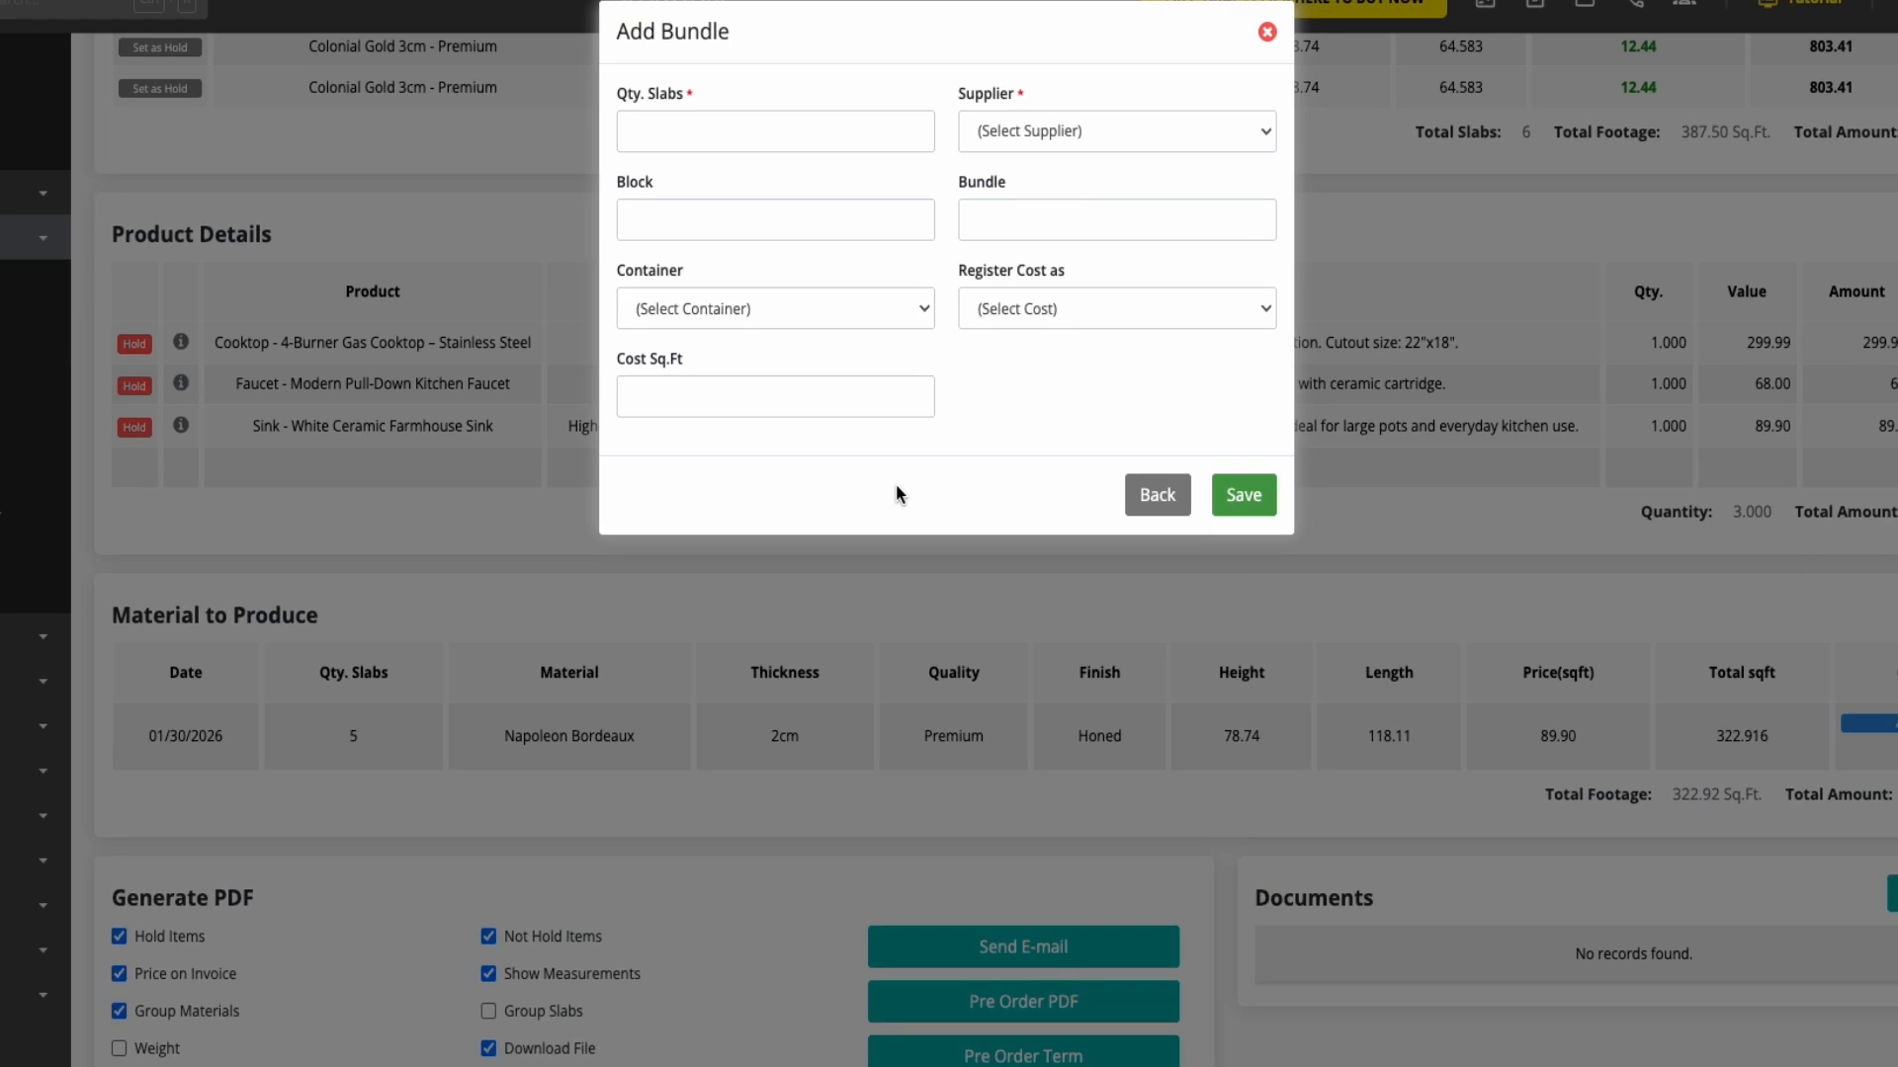
click(860, 312)
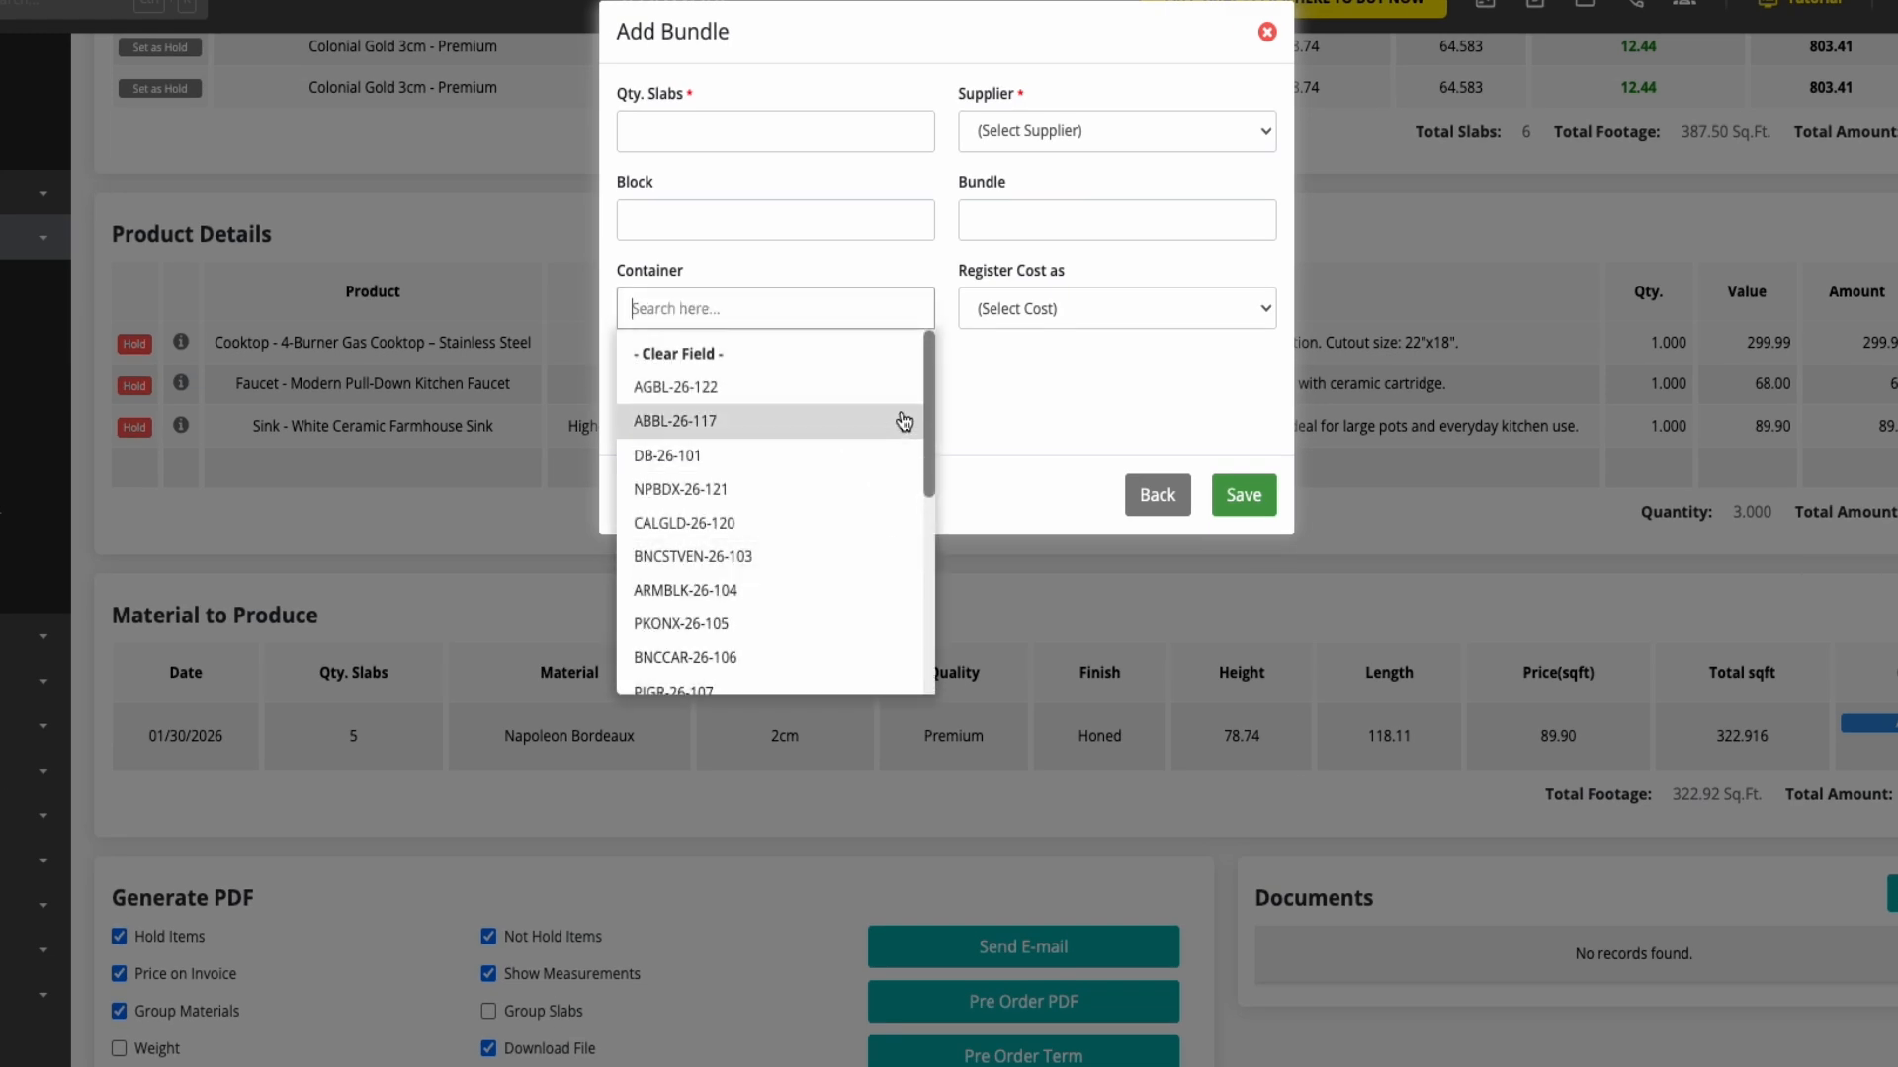
click(1085, 410)
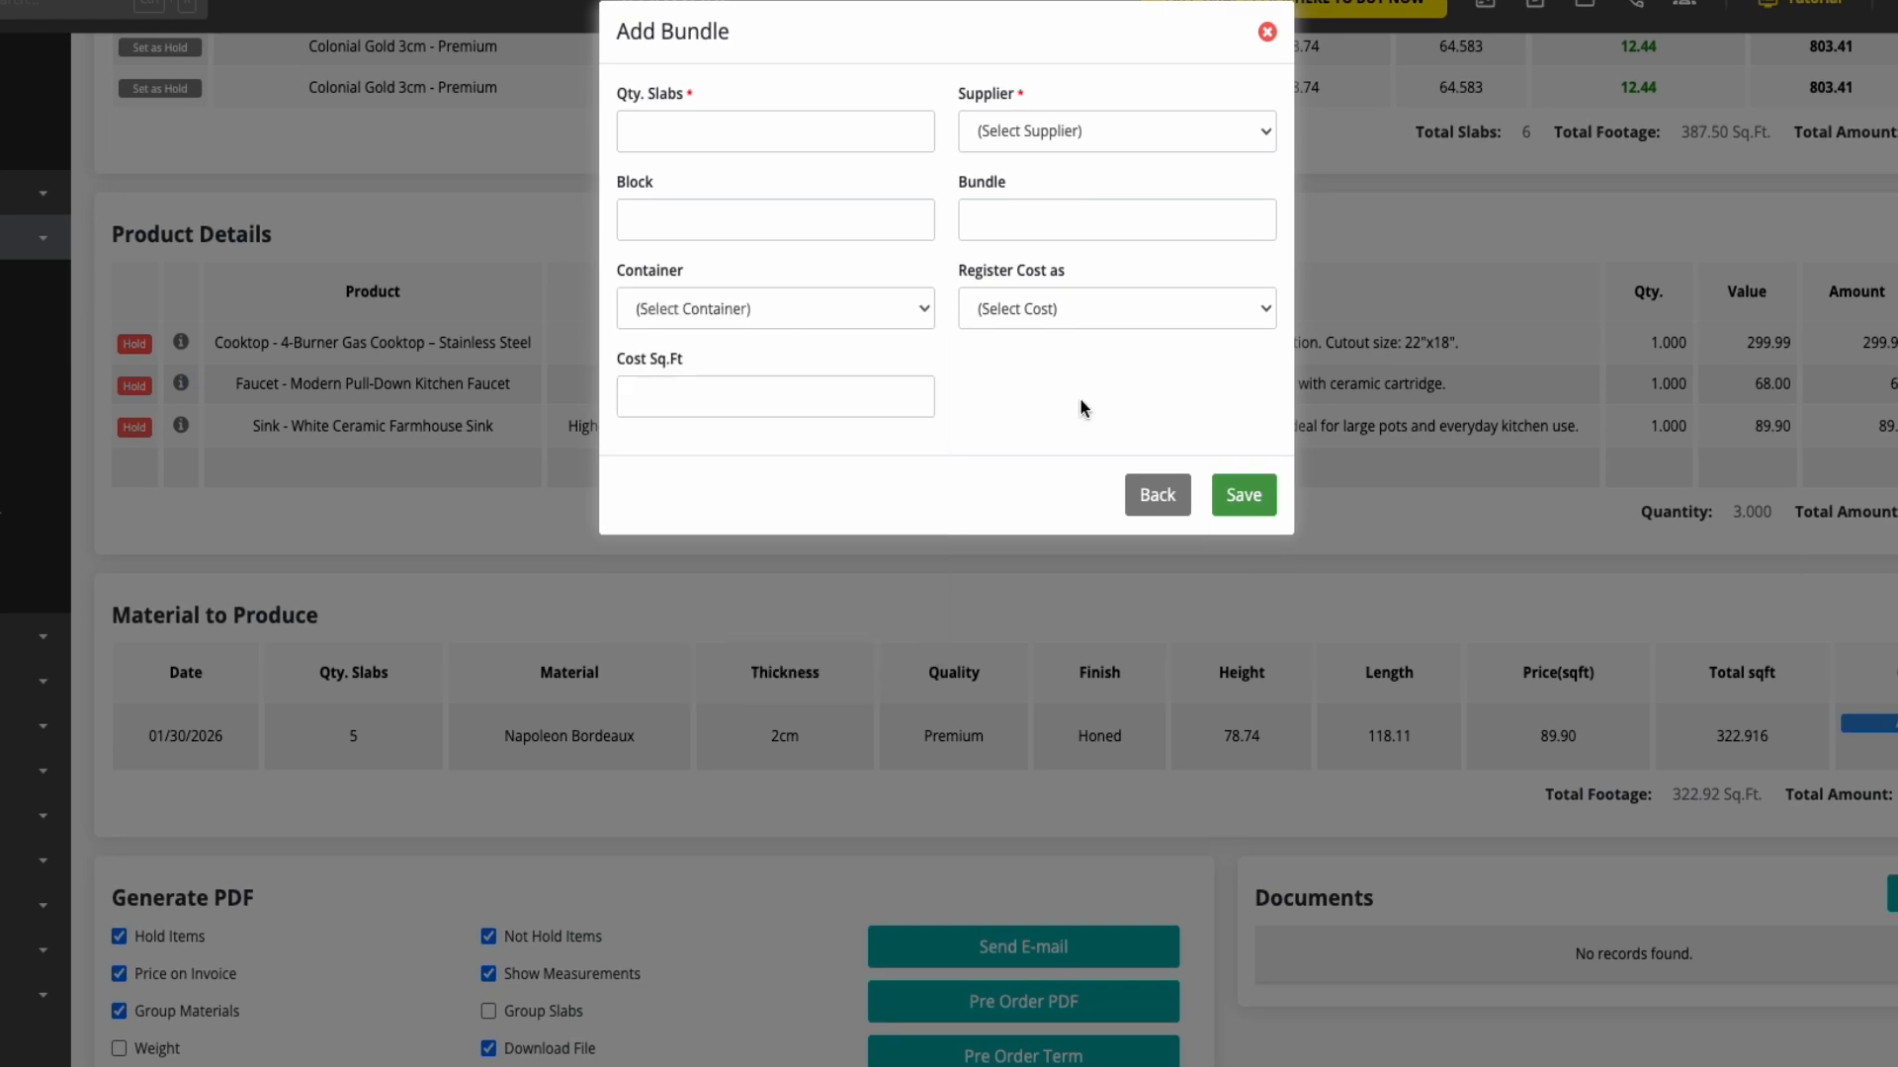
click(1163, 497)
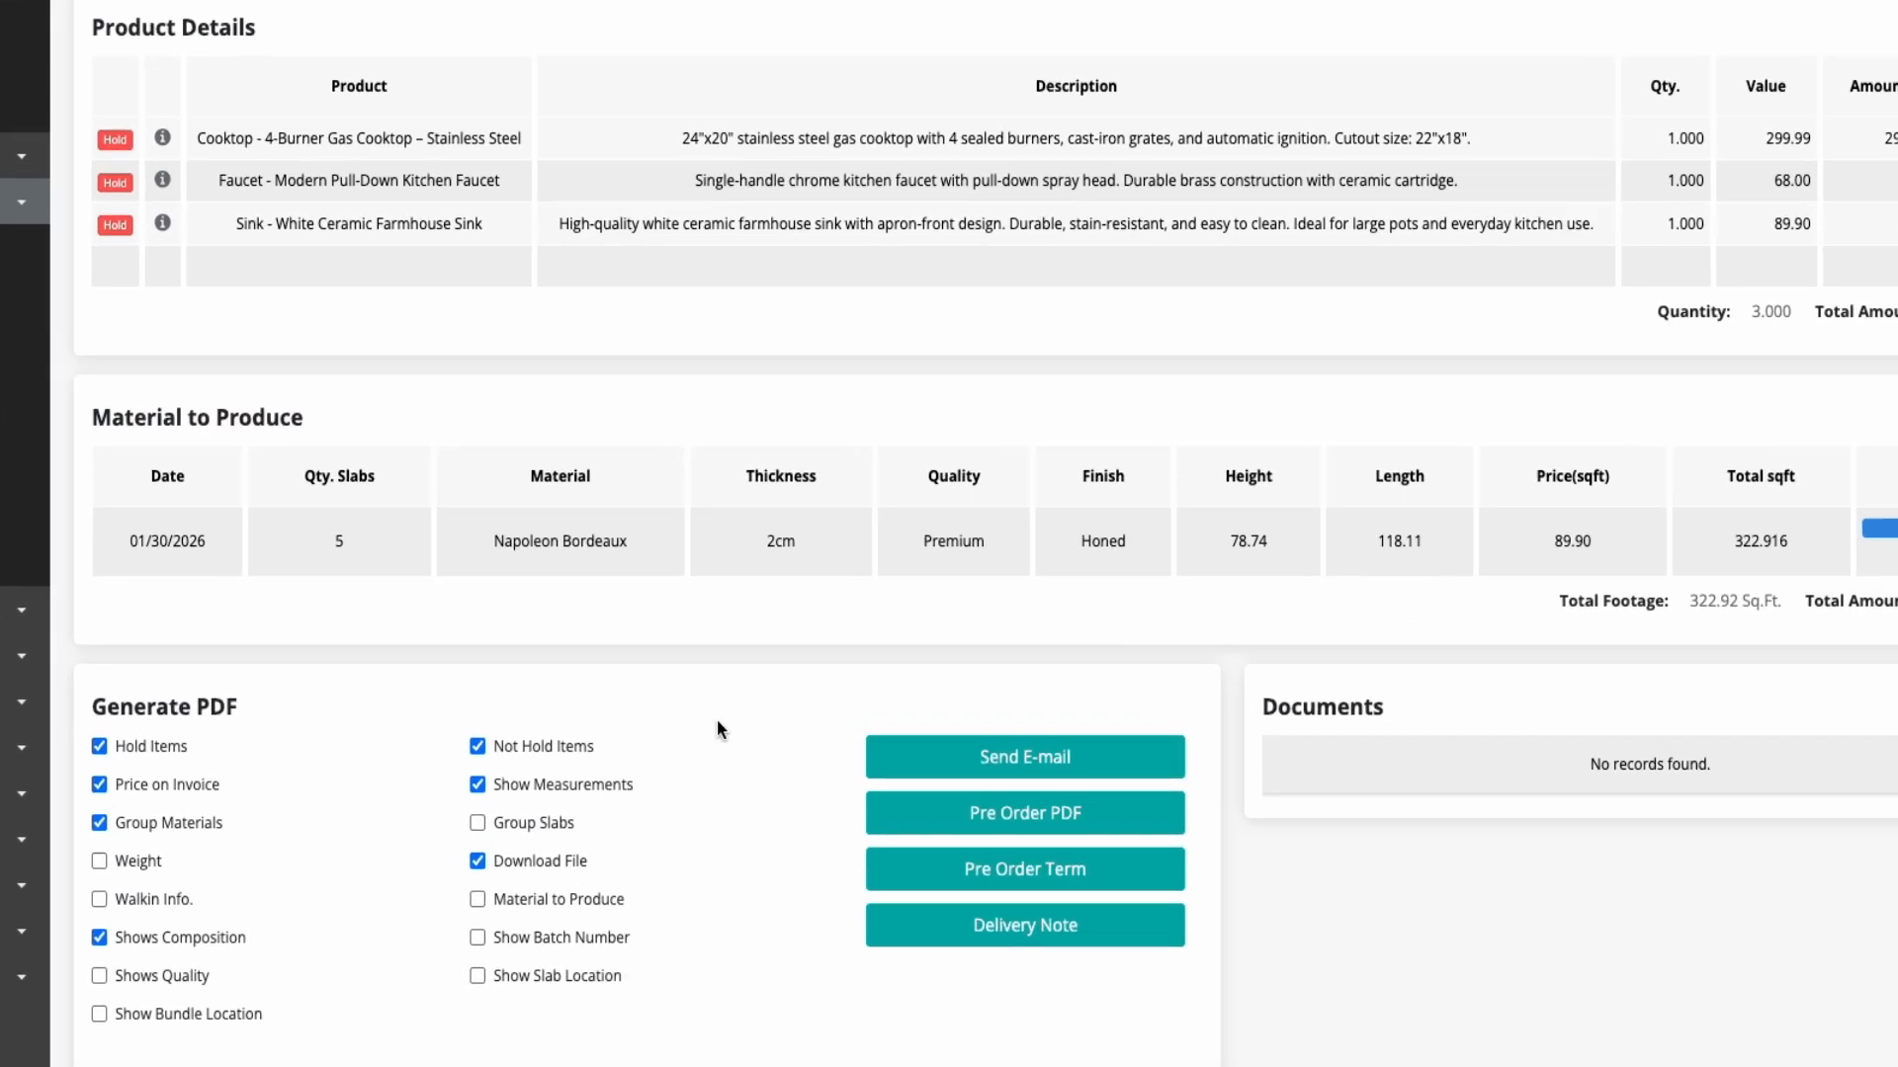
click(911, 758)
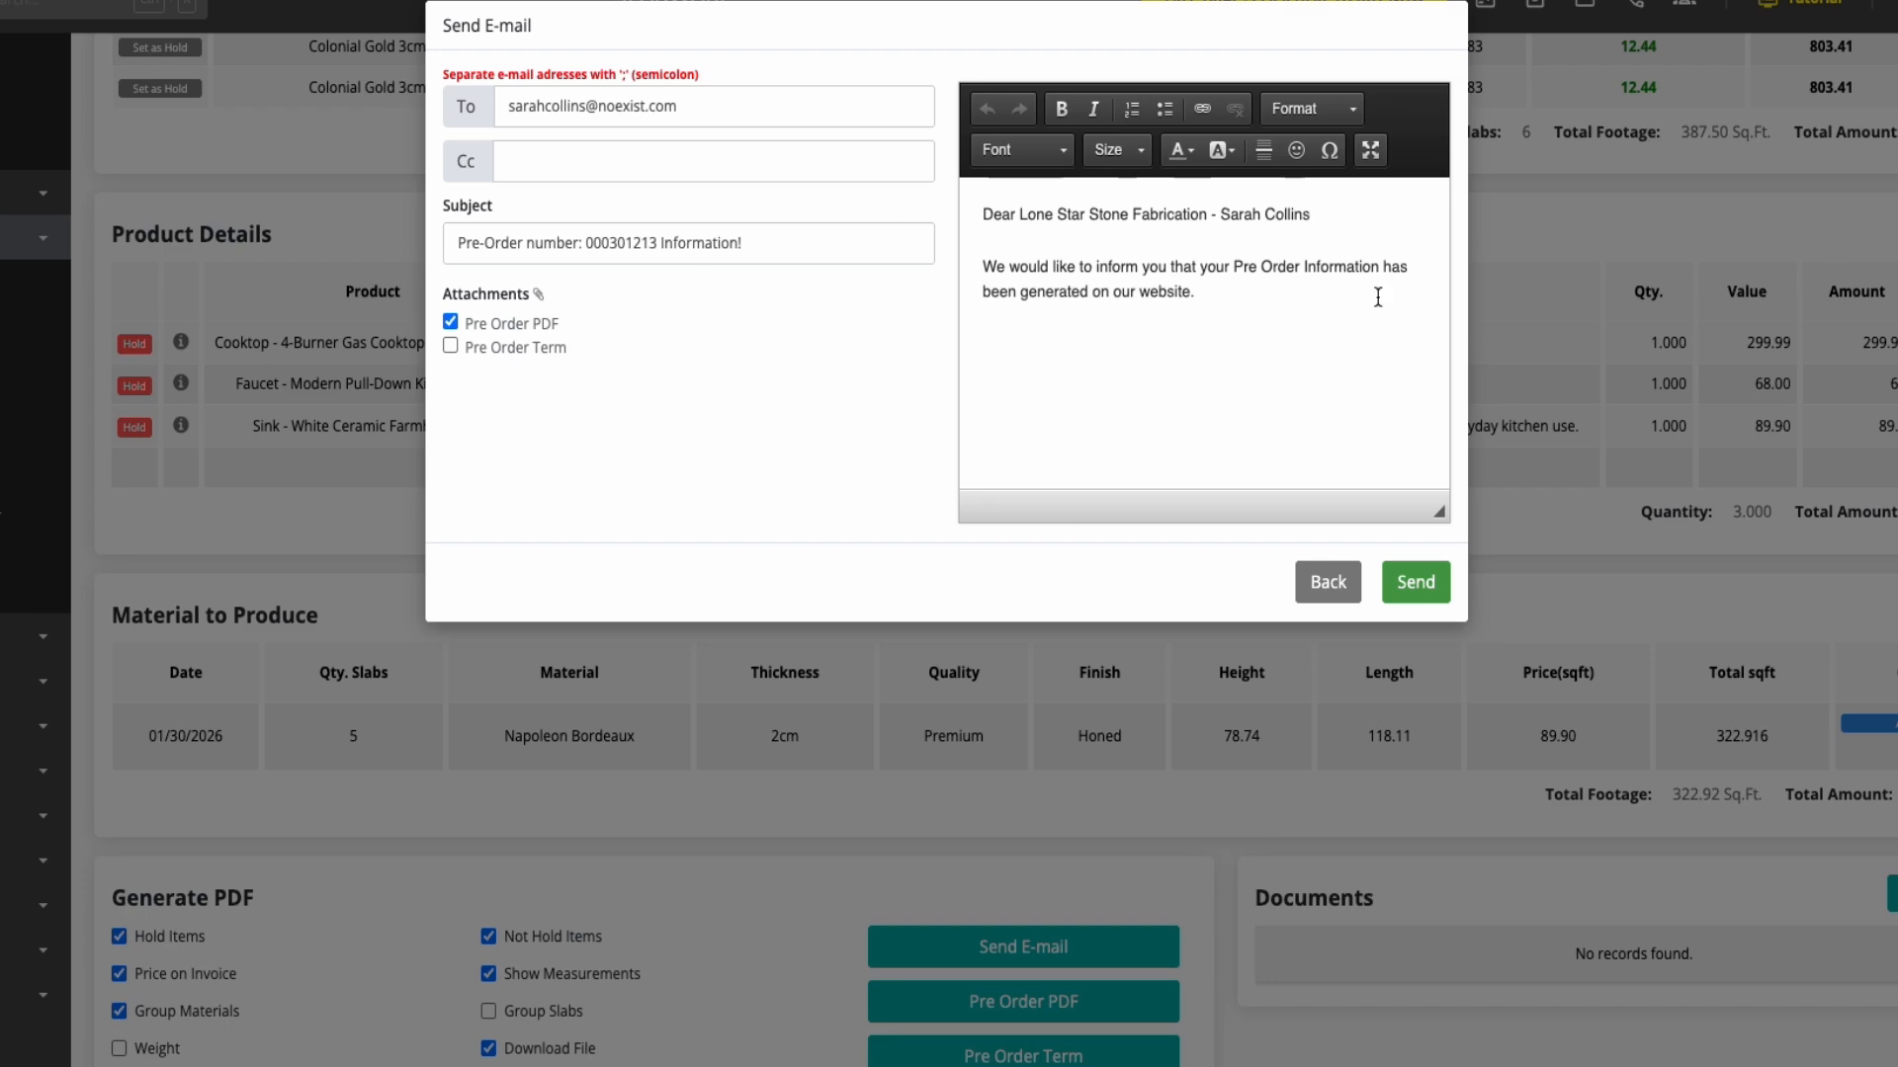
click(1344, 581)
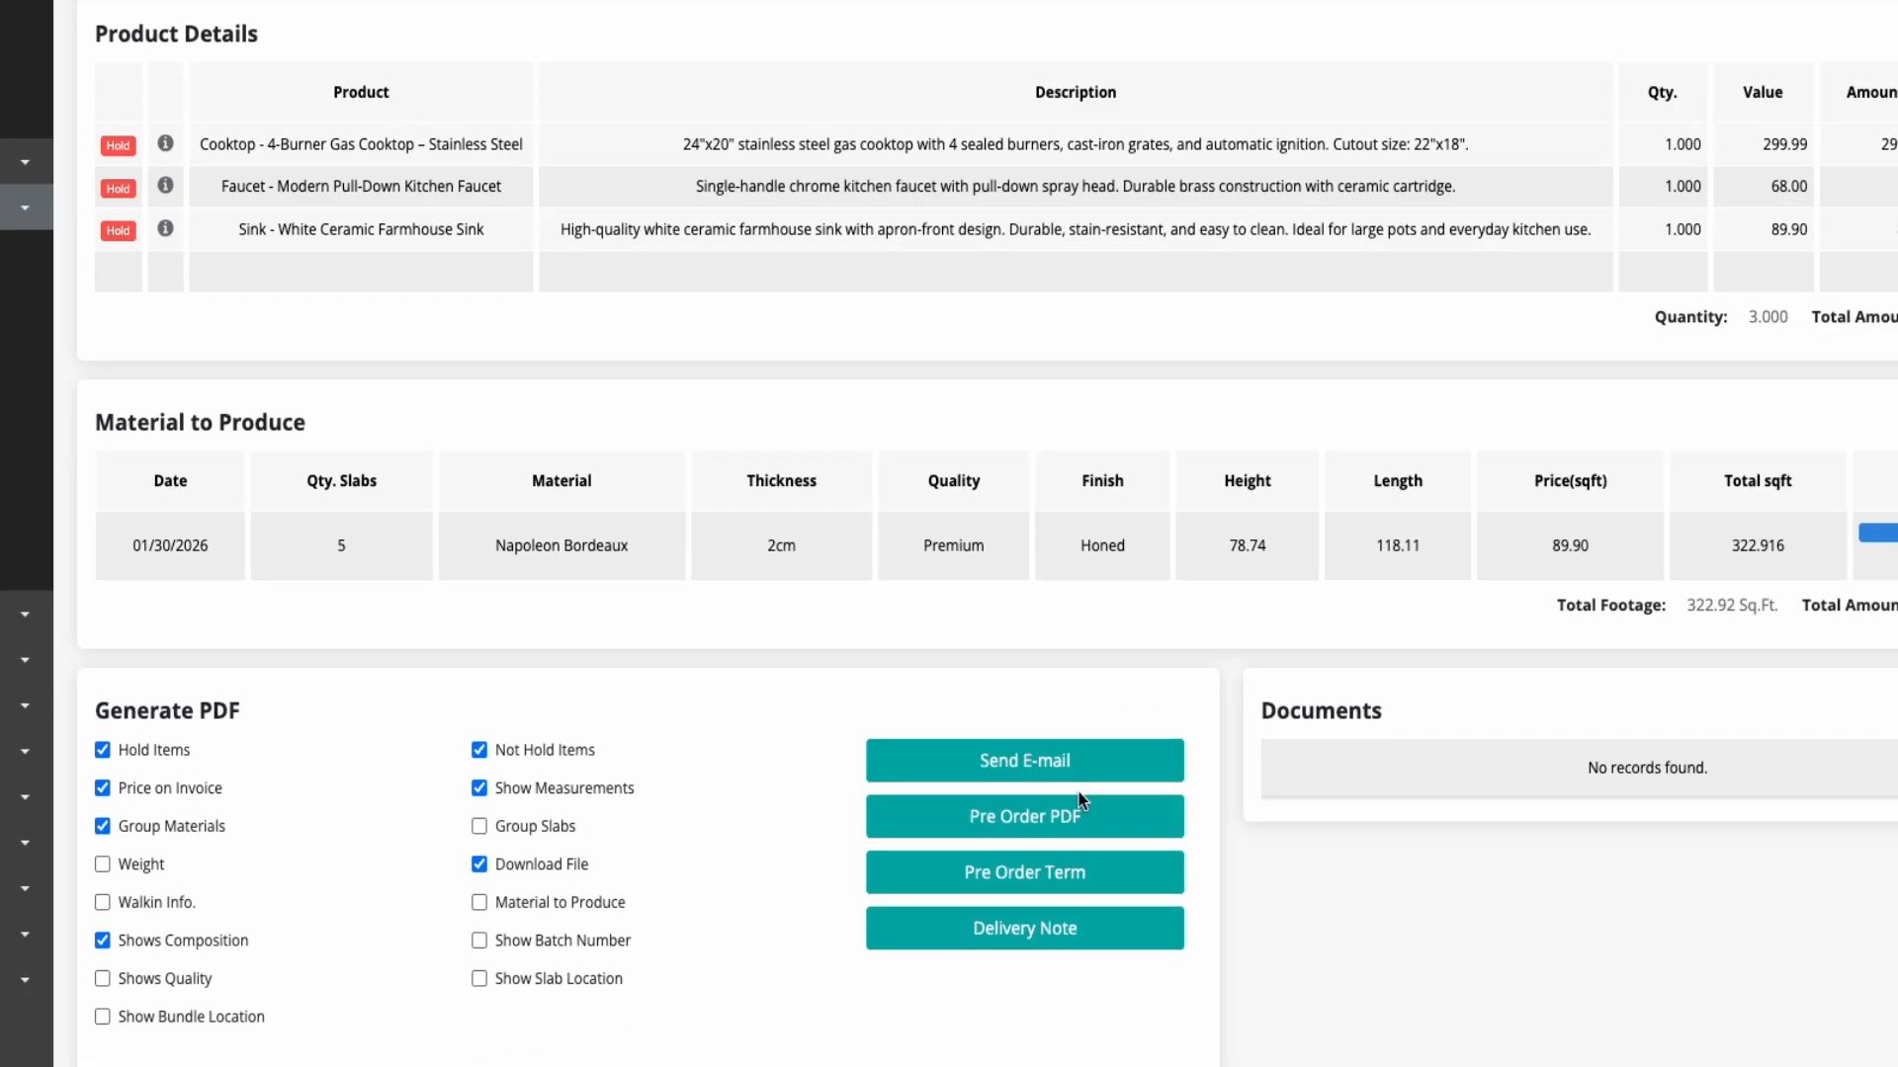
Generate the Pre Order PDF and the Pre Order Term document for the pre-order
click(1051, 813)
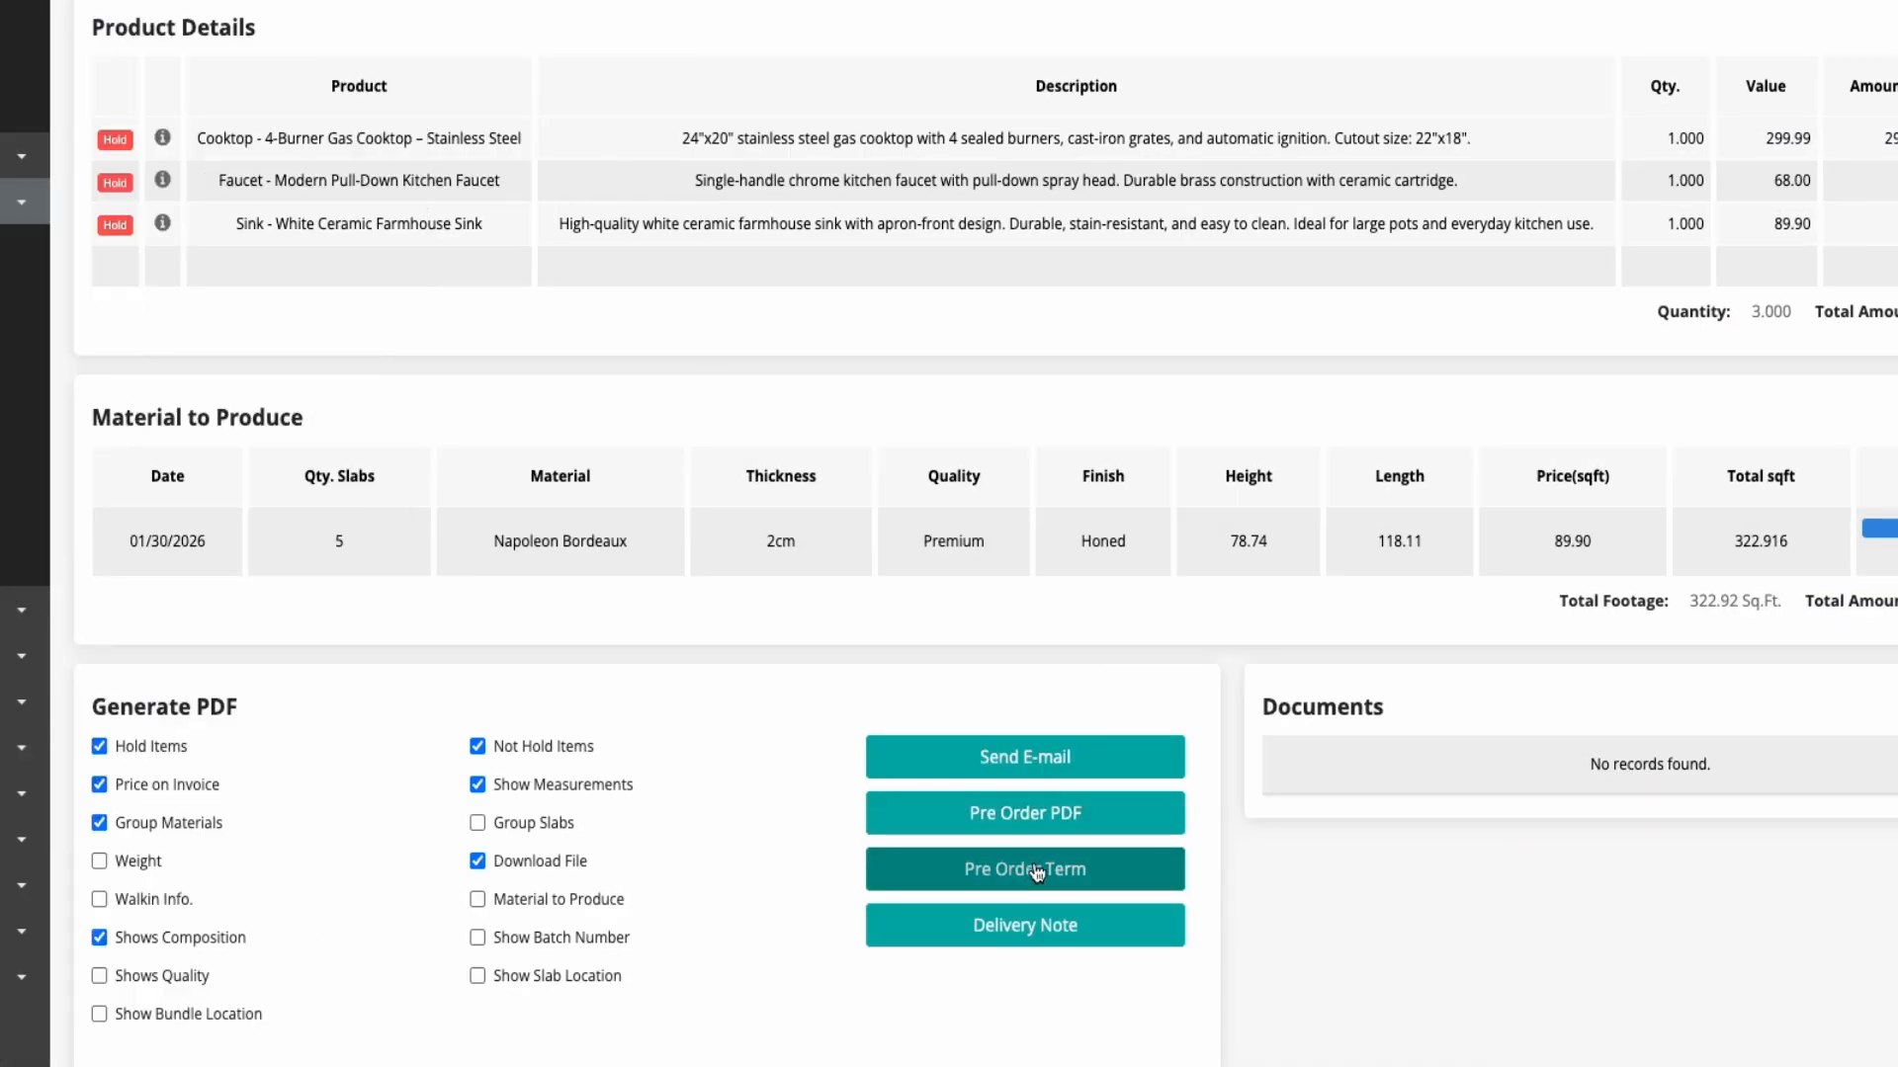
click(1036, 872)
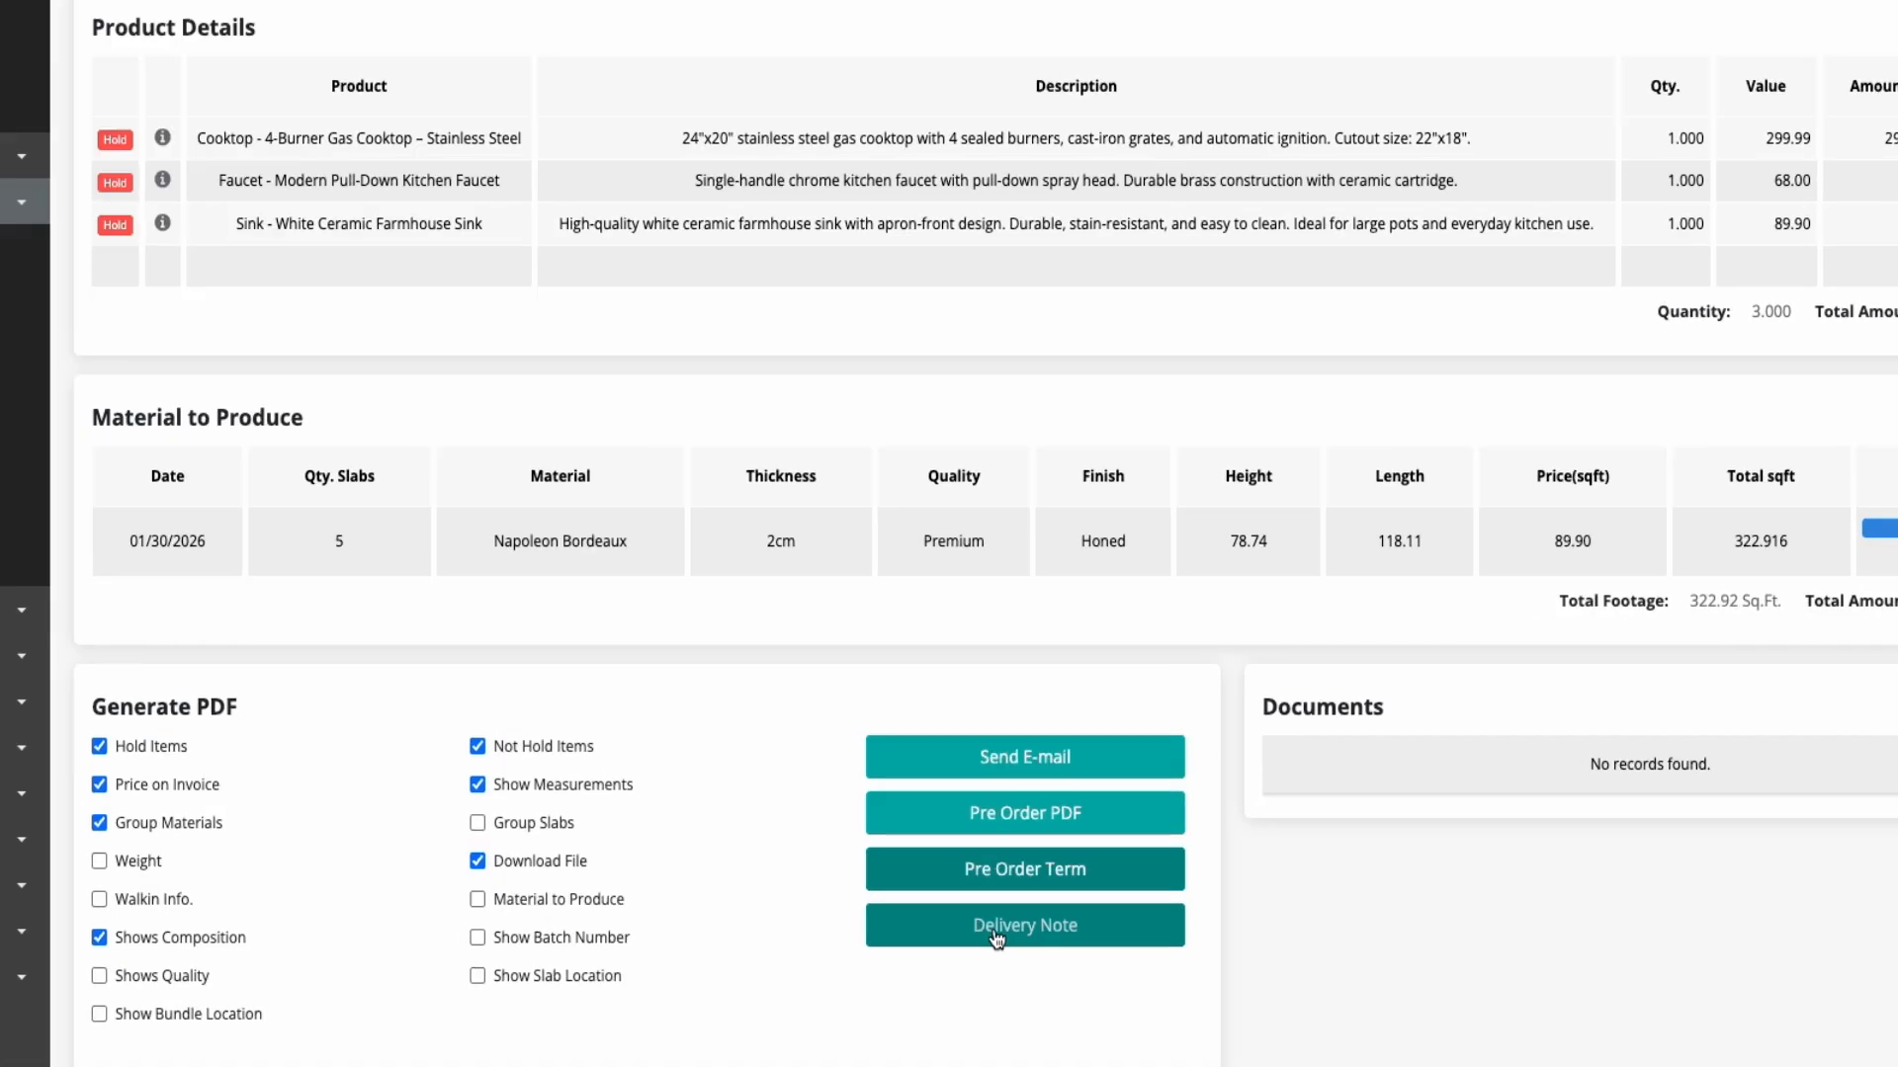
click(999, 1040)
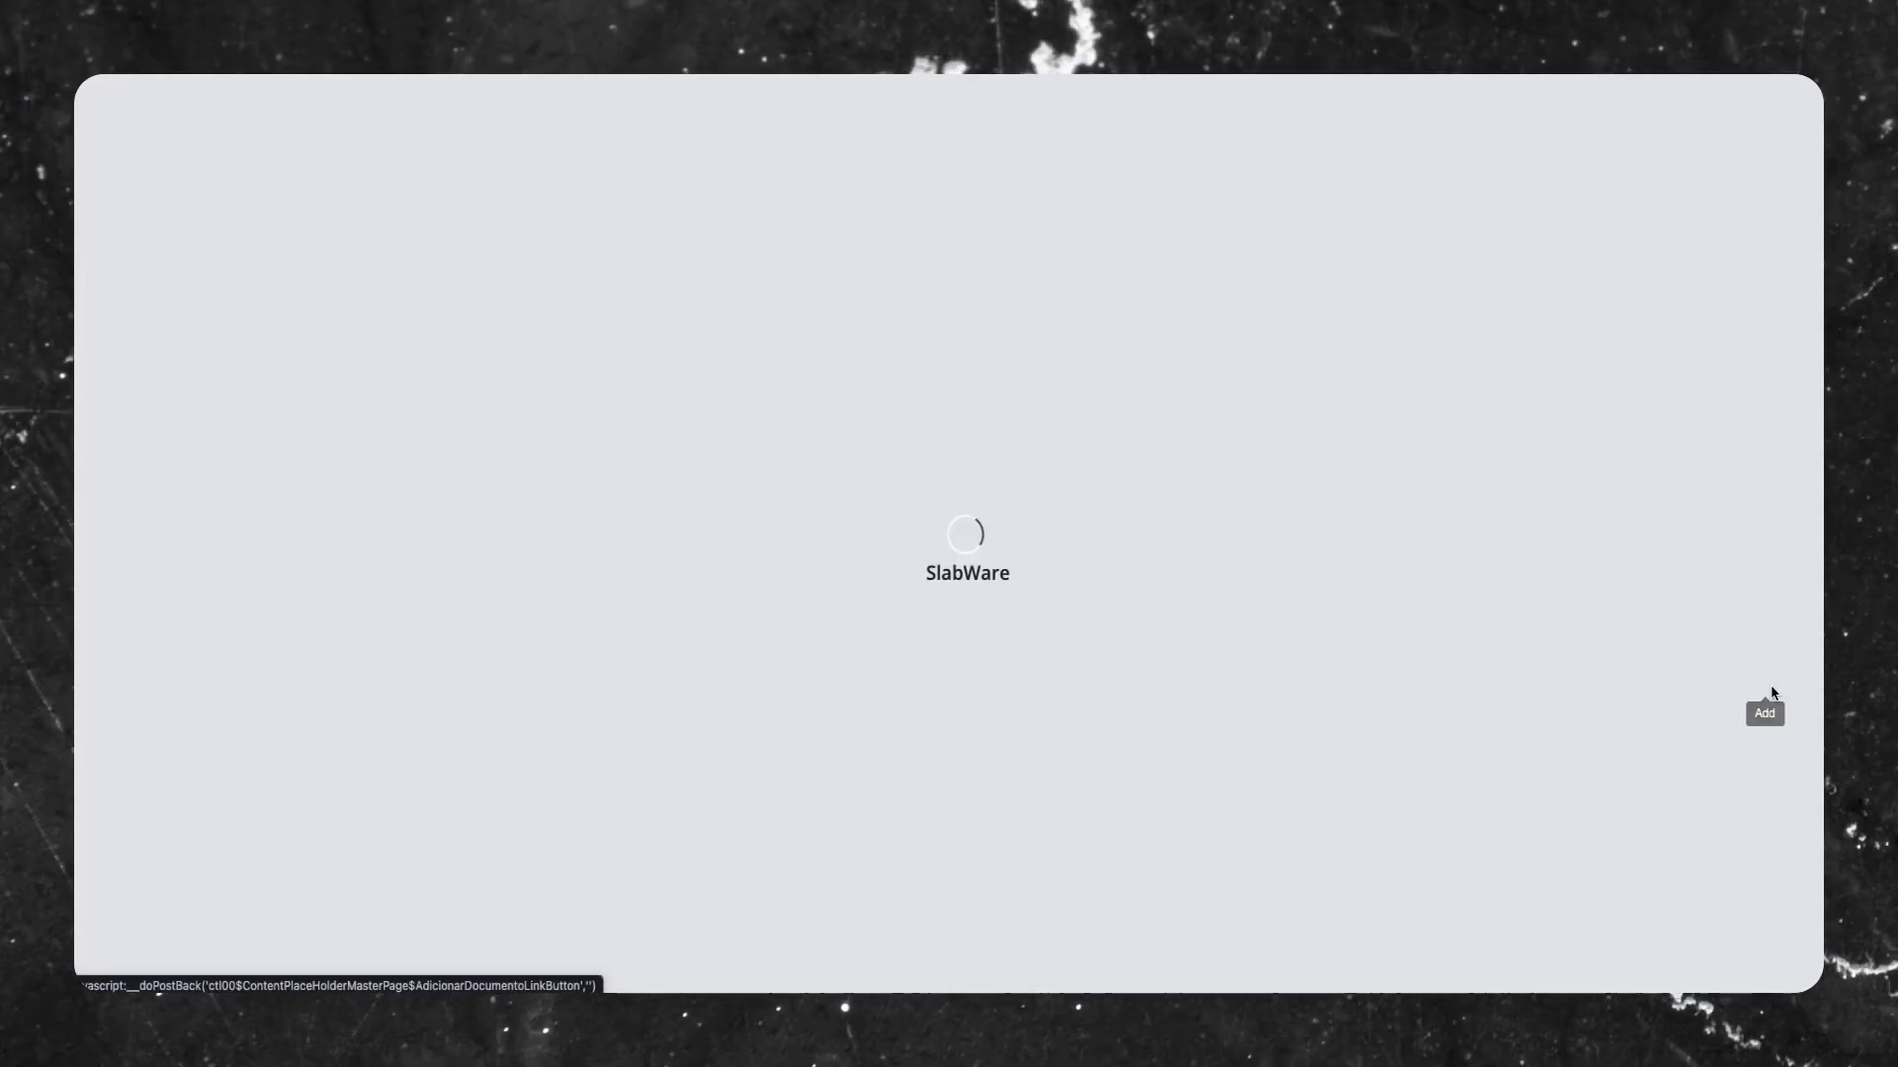
Upload the file Pre-Order Terms & Conditions.pdf to the pre-order's documents and save it
click(1823, 703)
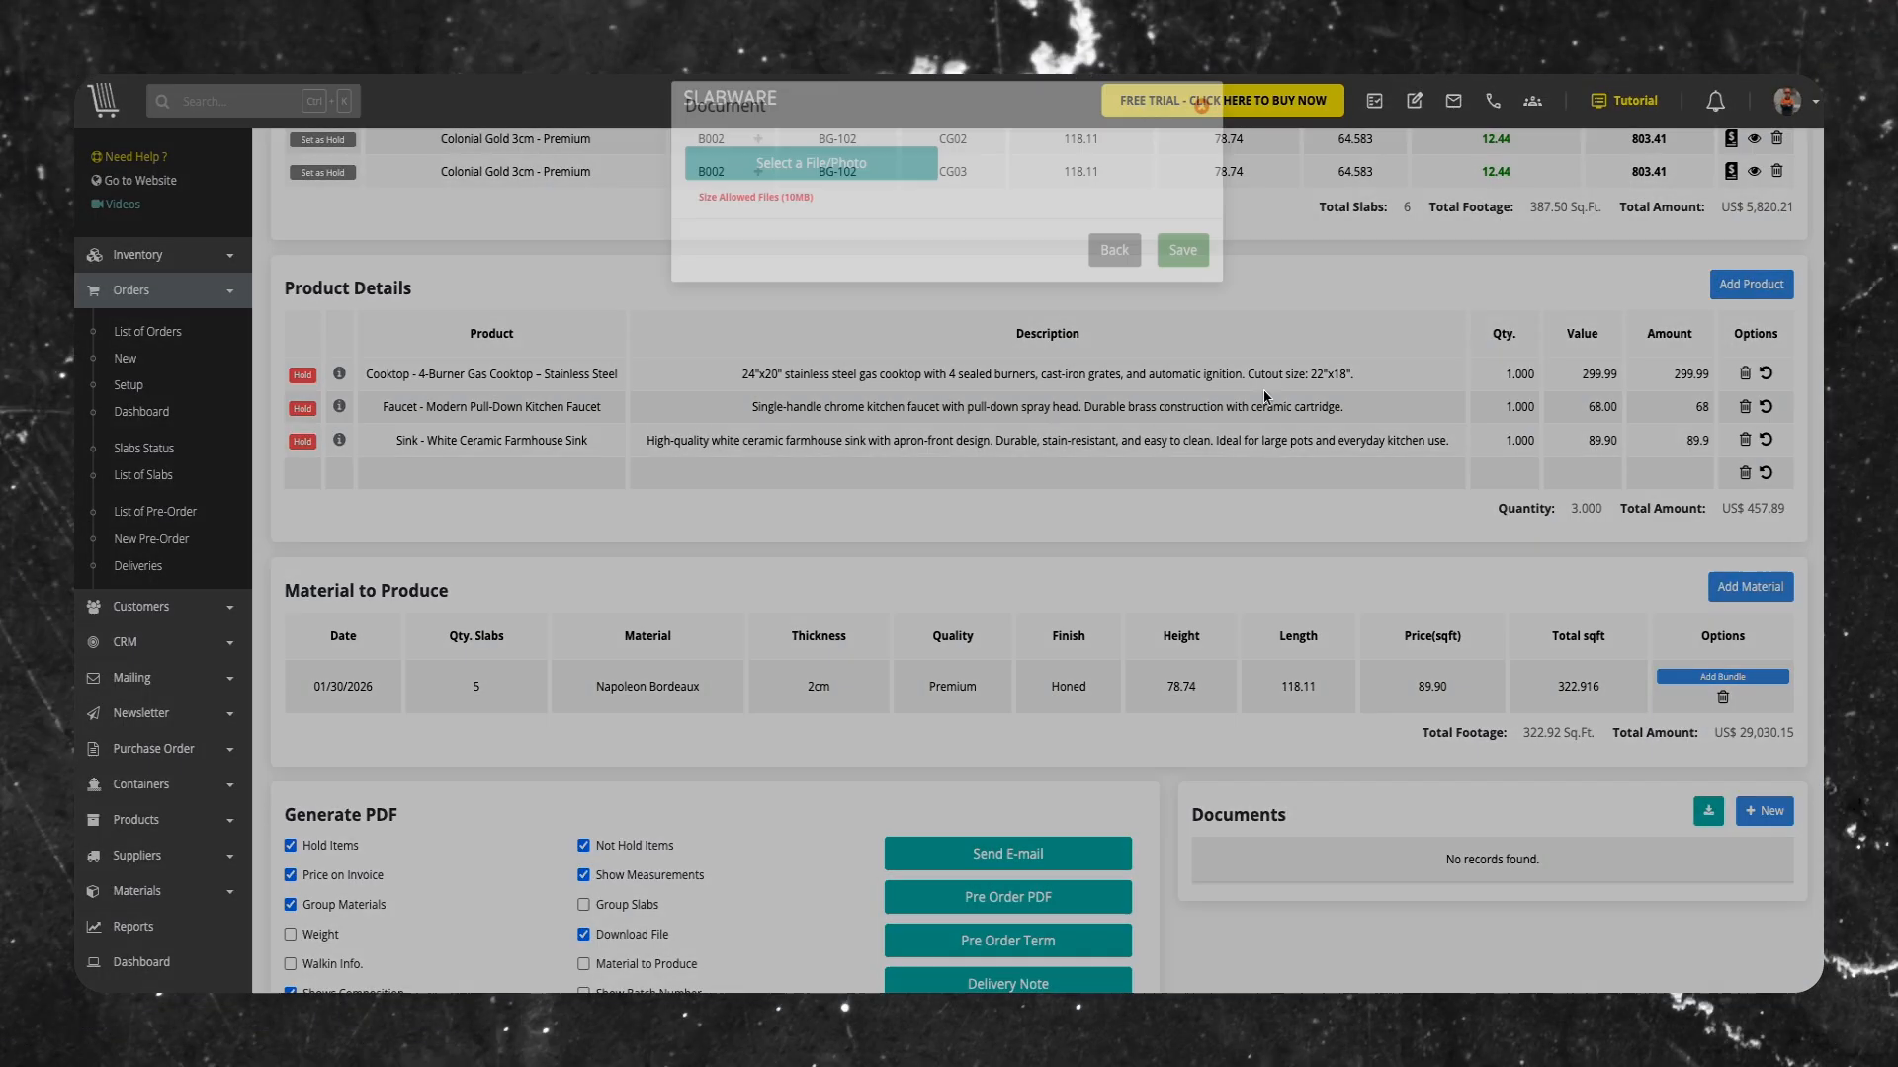
click(782, 132)
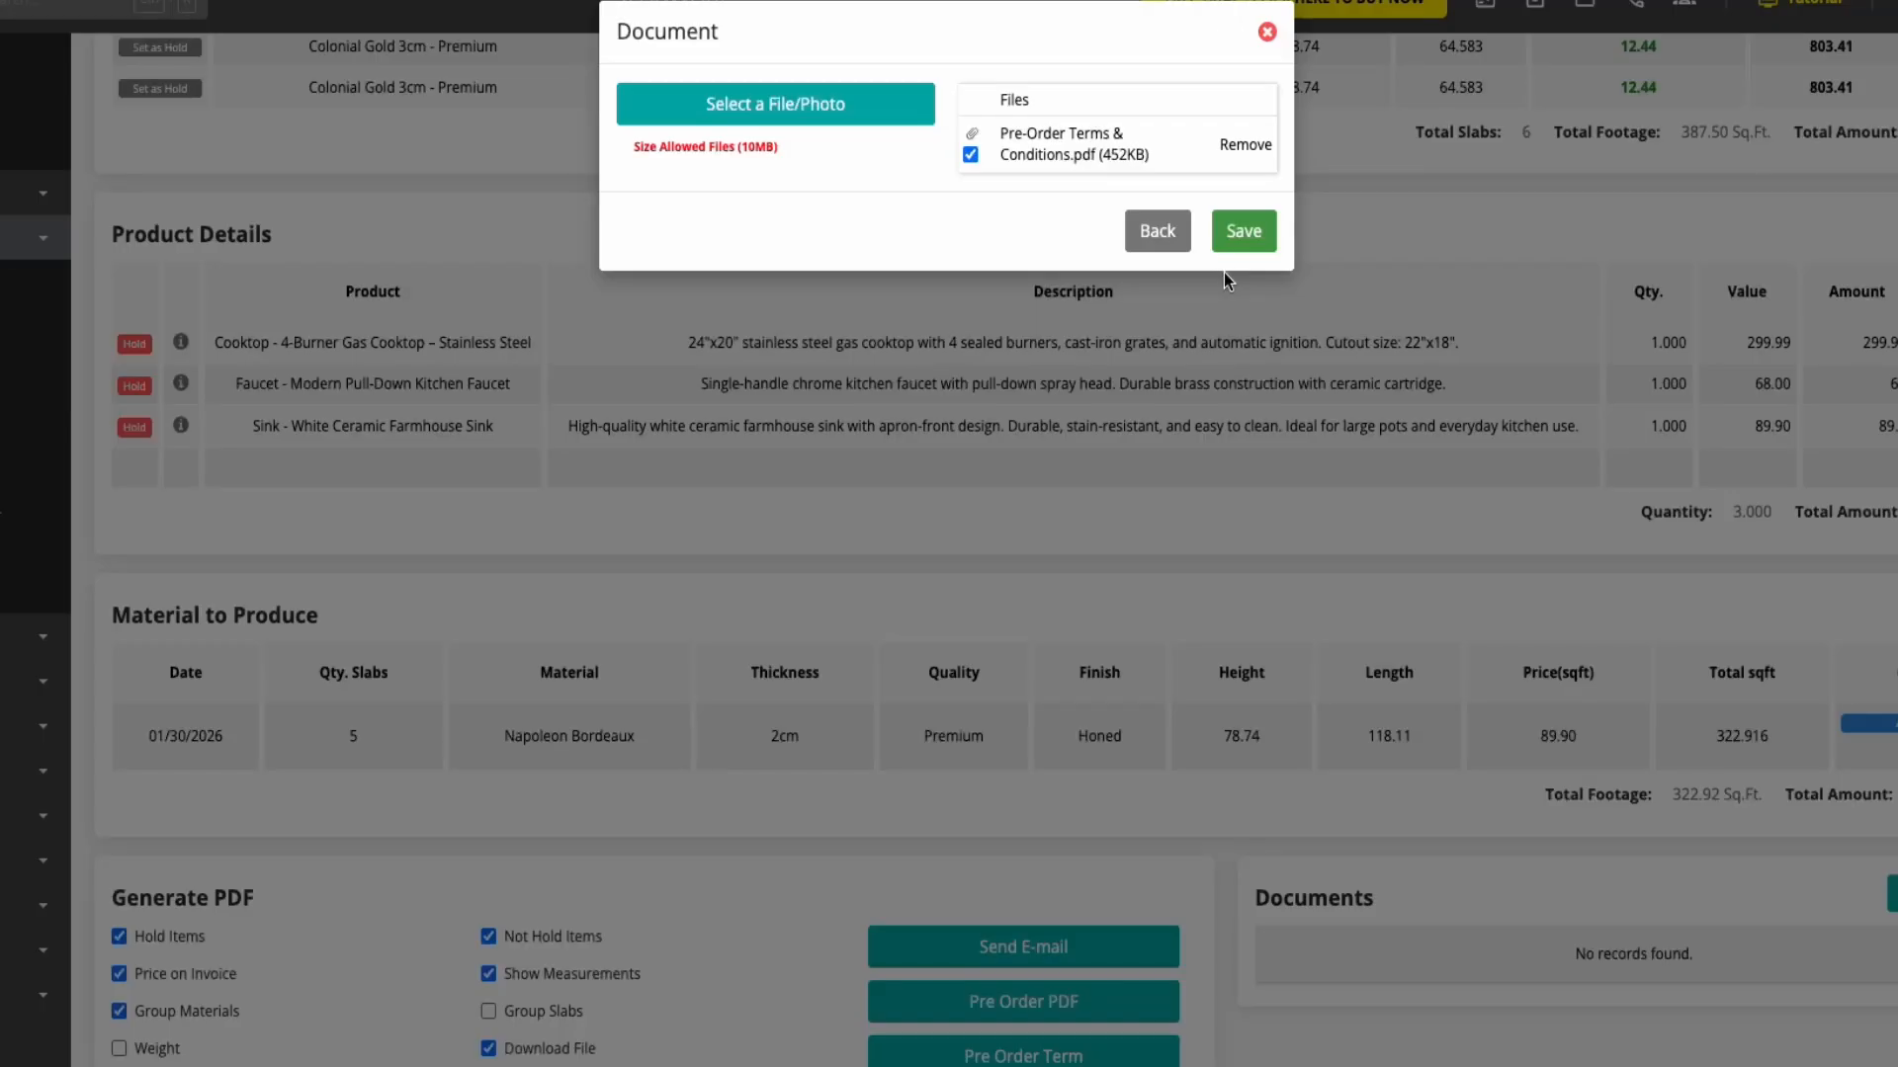
click(1237, 242)
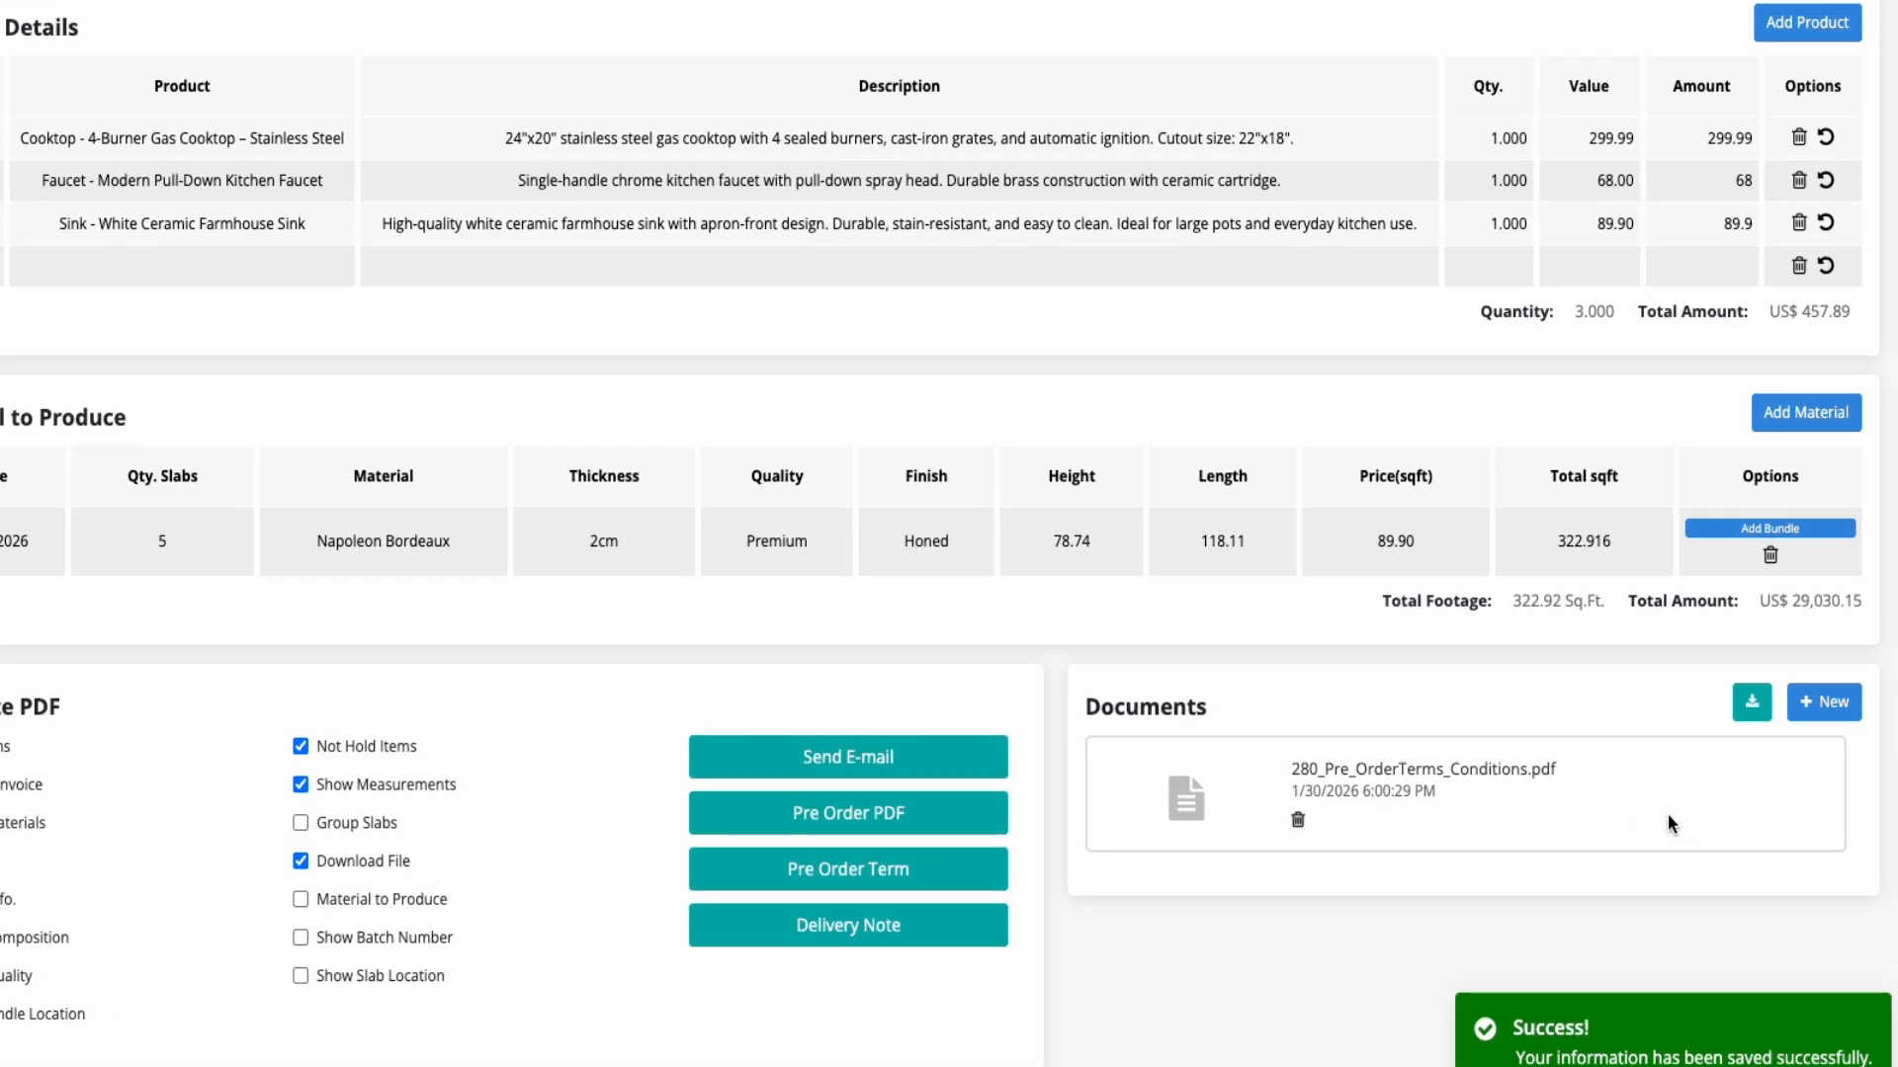
Create an opportunity from the pre-order and open its entry in the opportunity list
scroll(1408, 772, up, 5)
scroll(1641, 196, up, 3)
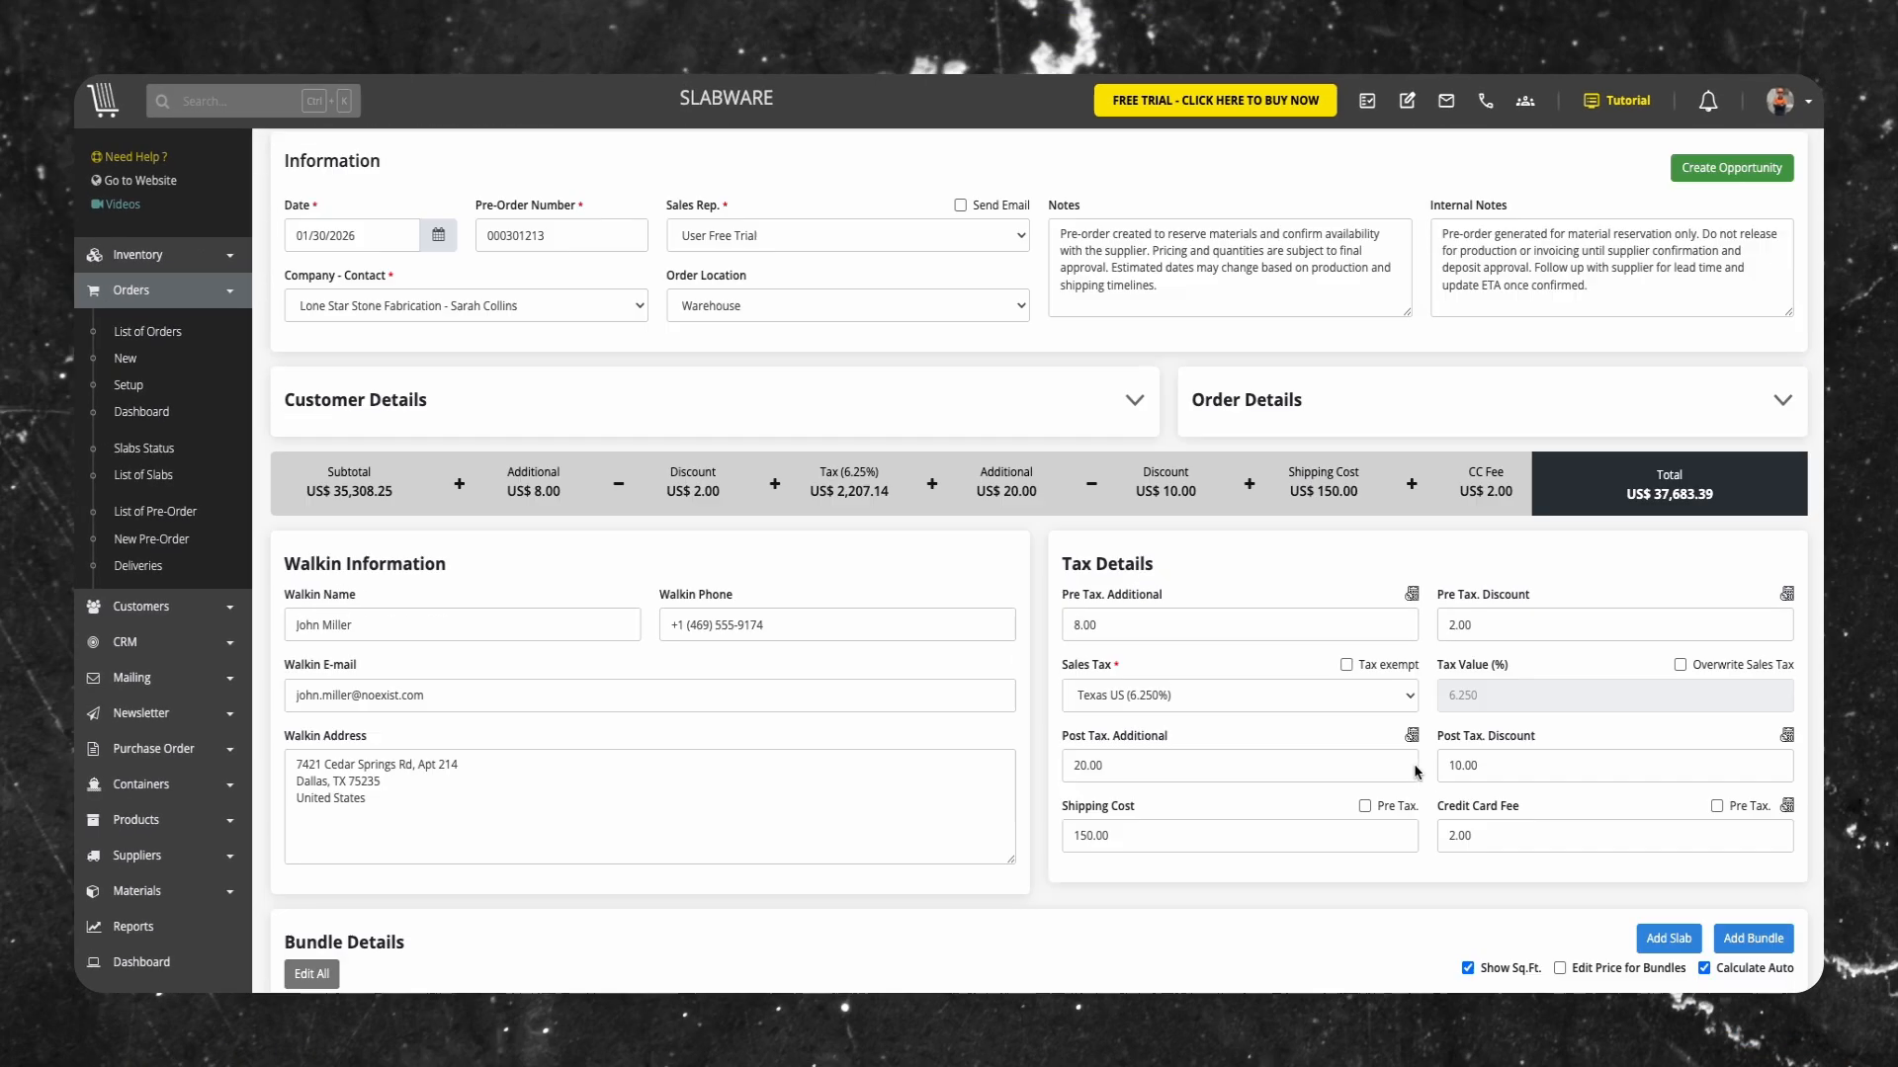
click(1721, 159)
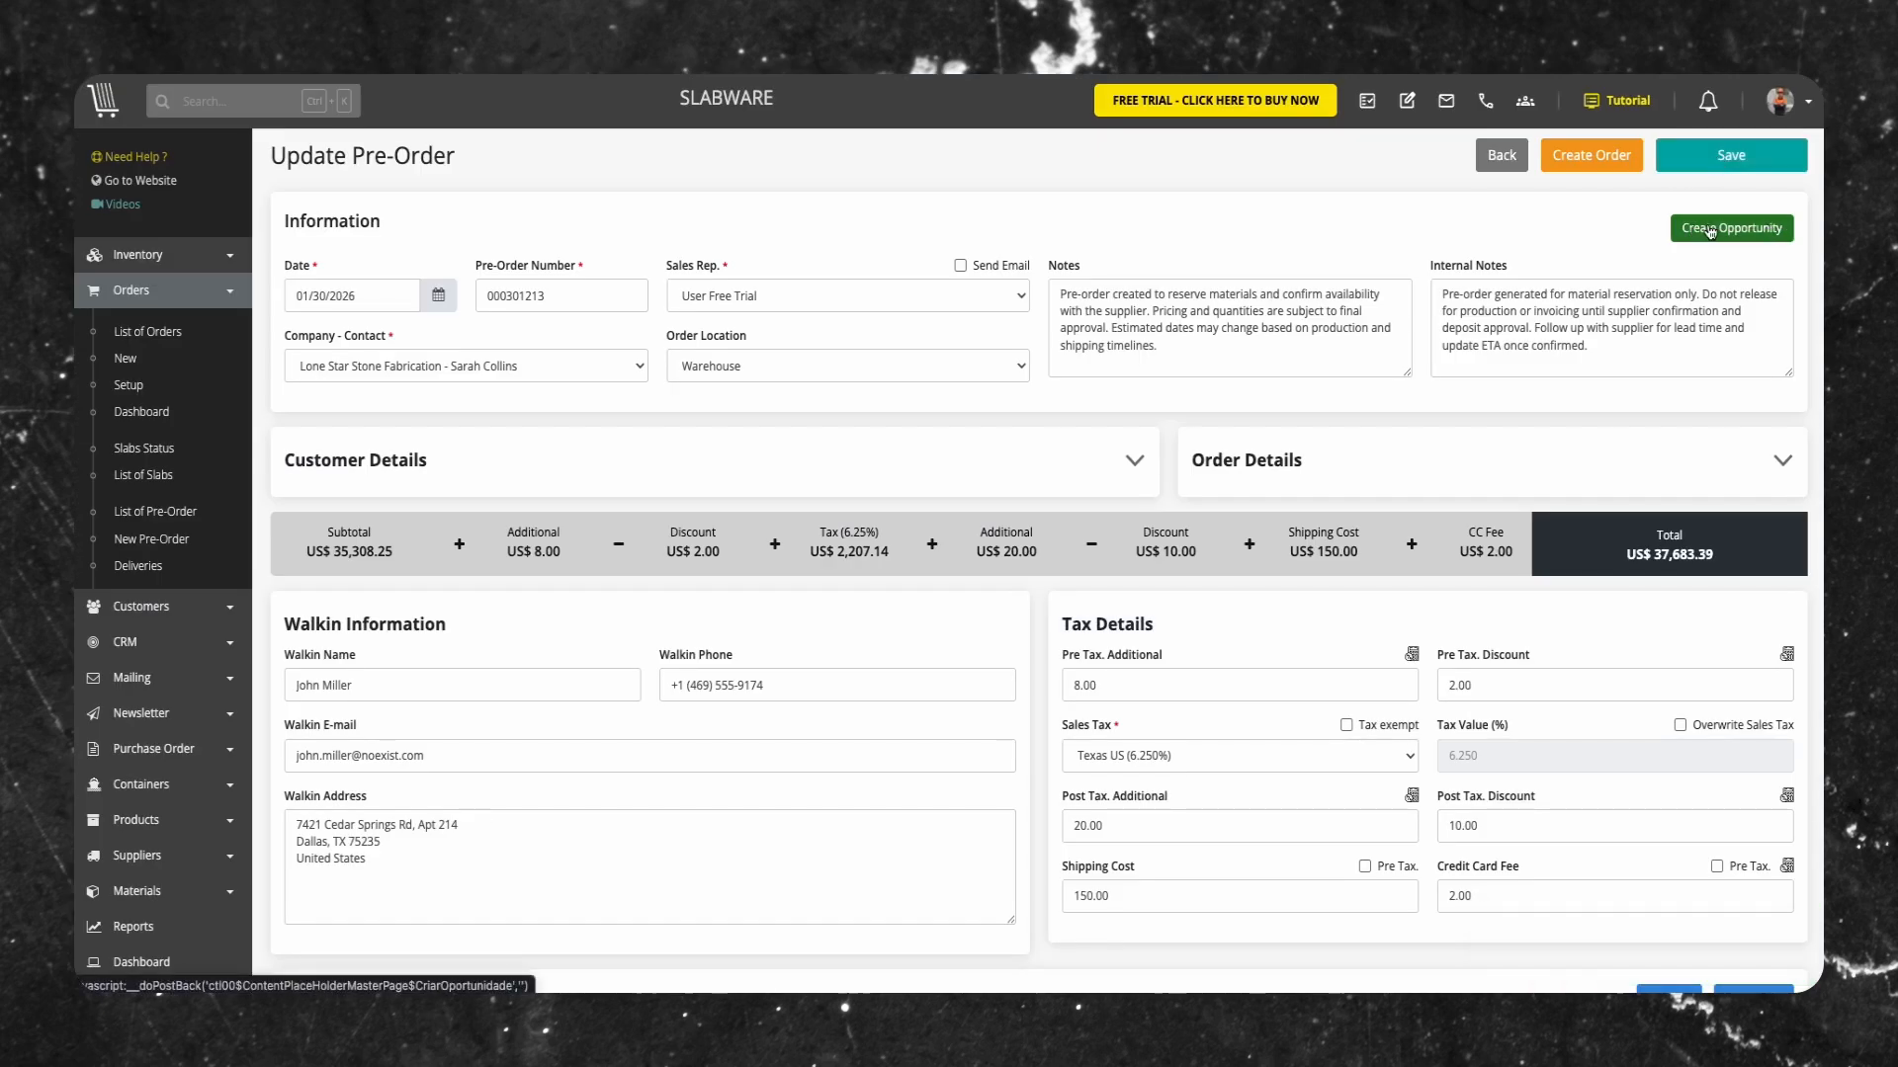
click(1713, 231)
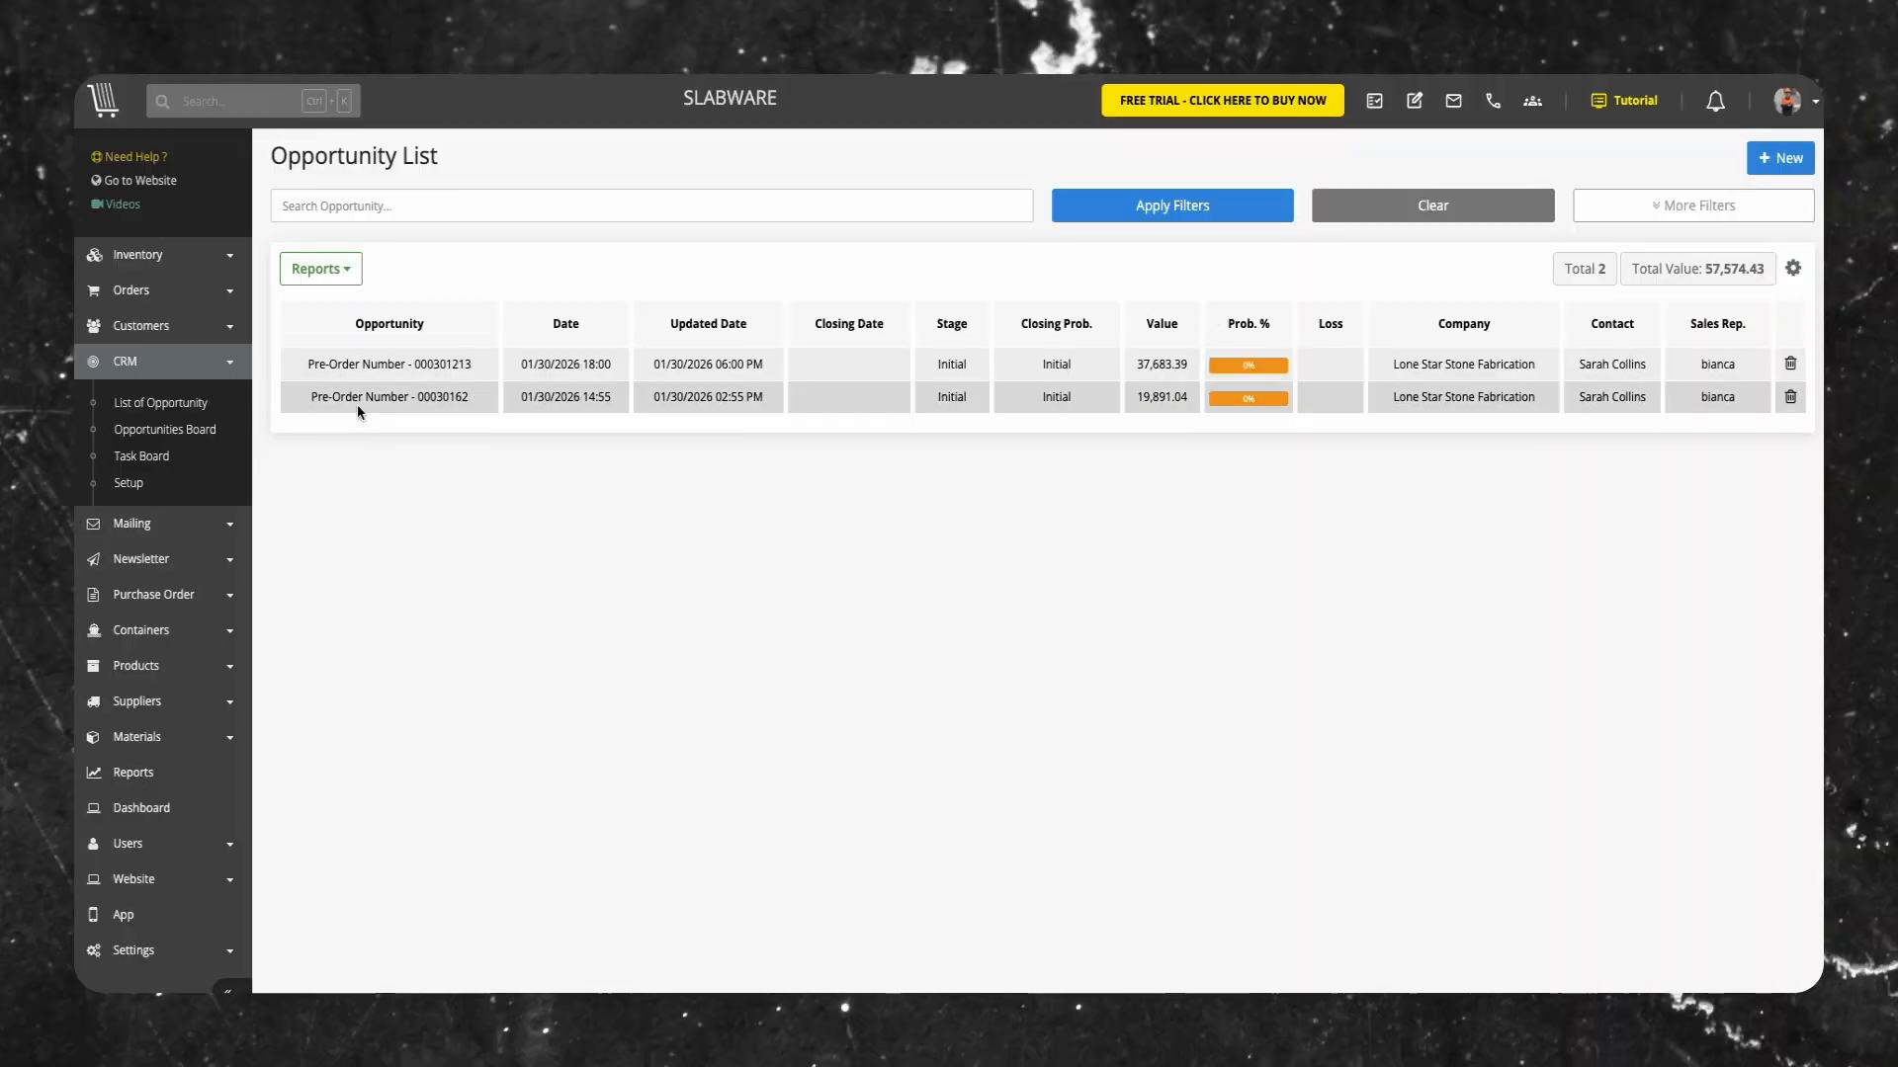
click(403, 366)
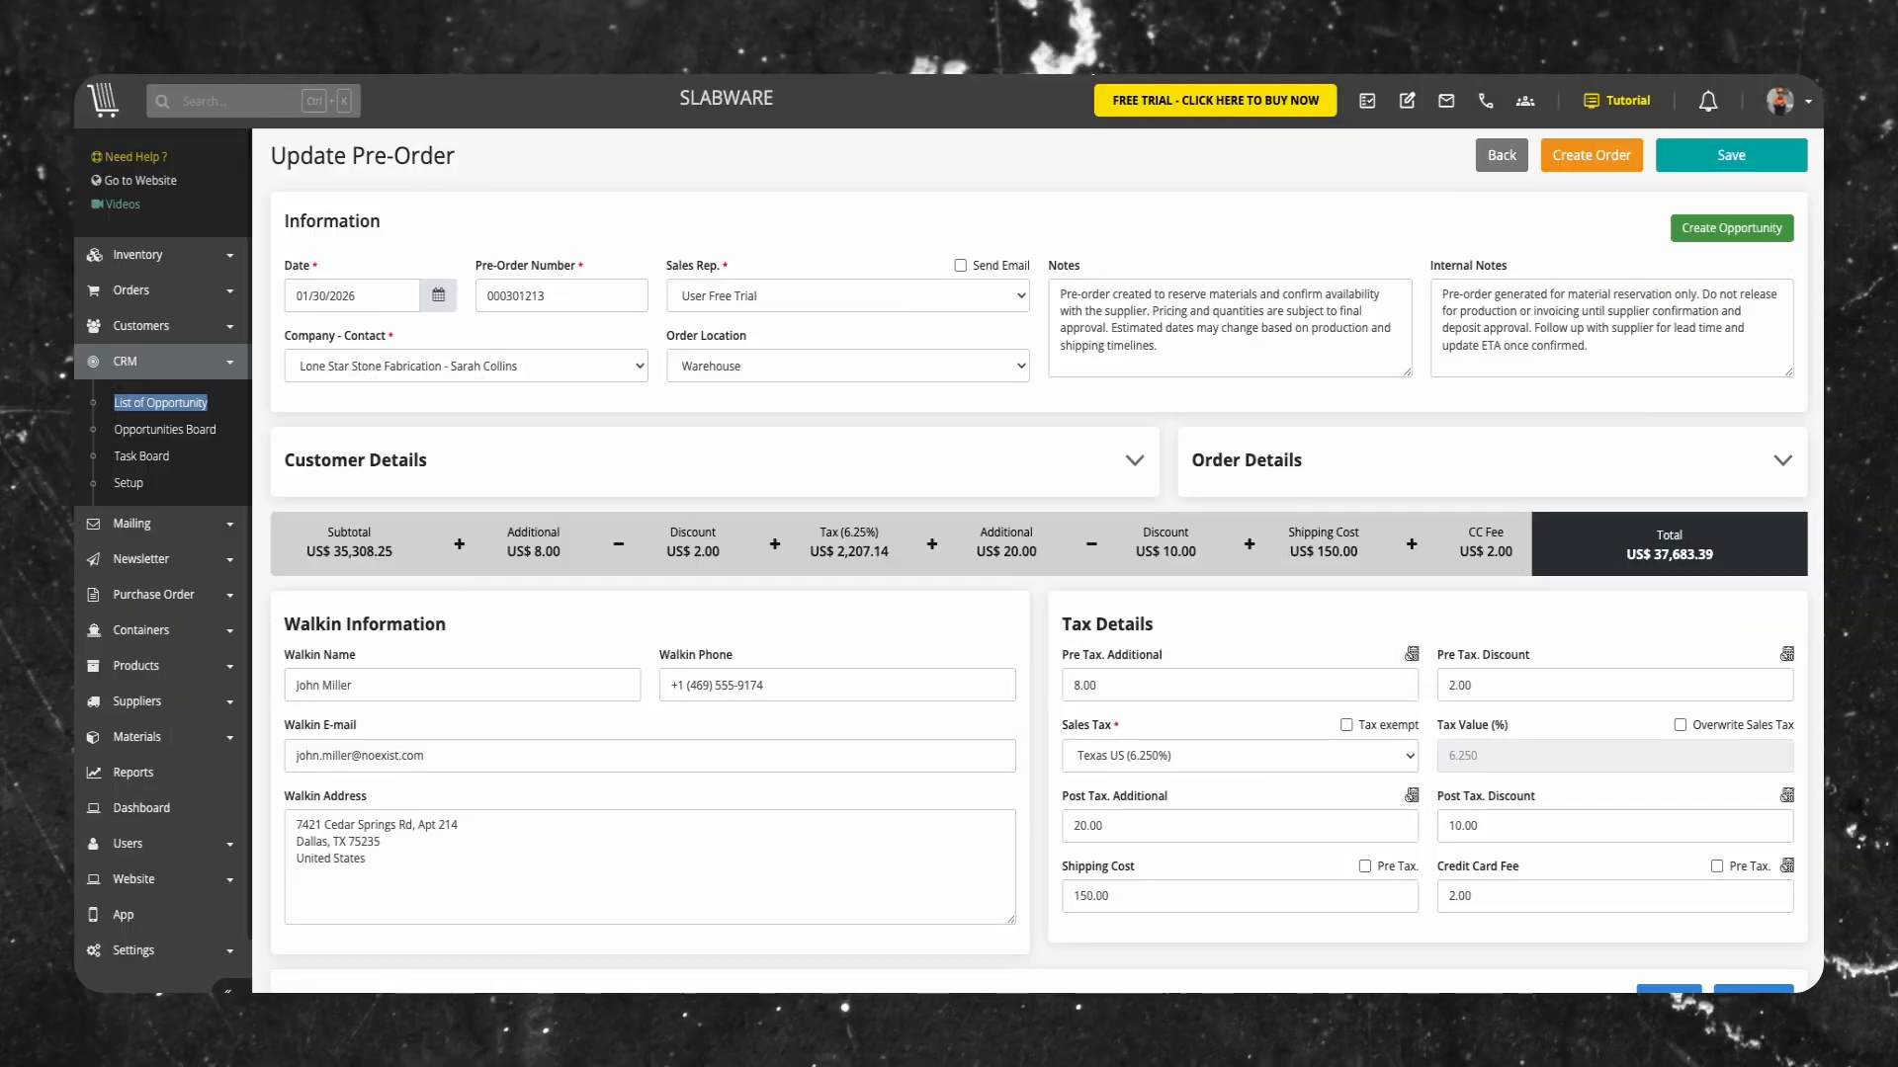
Create an order from the pre-order and set the new order's delivery status to Sold (Delivered)
click(1322, 209)
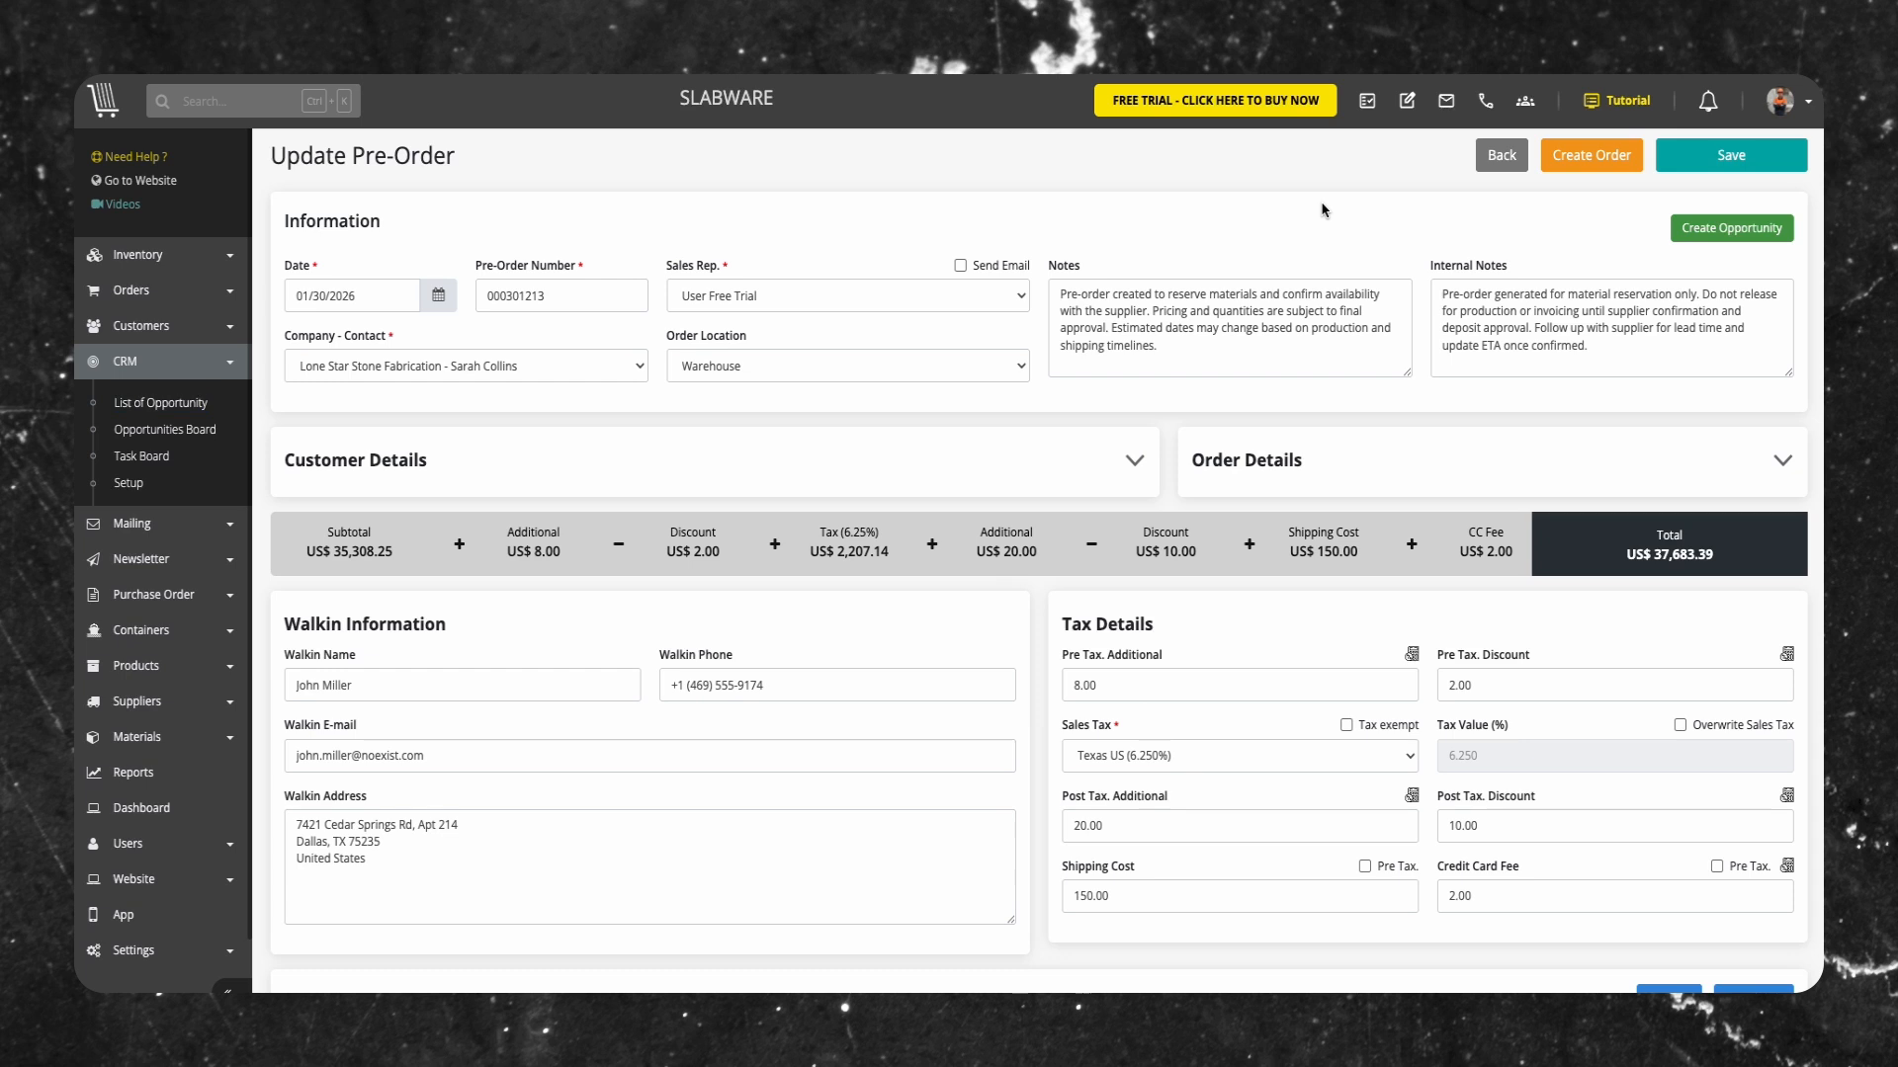
click(1604, 160)
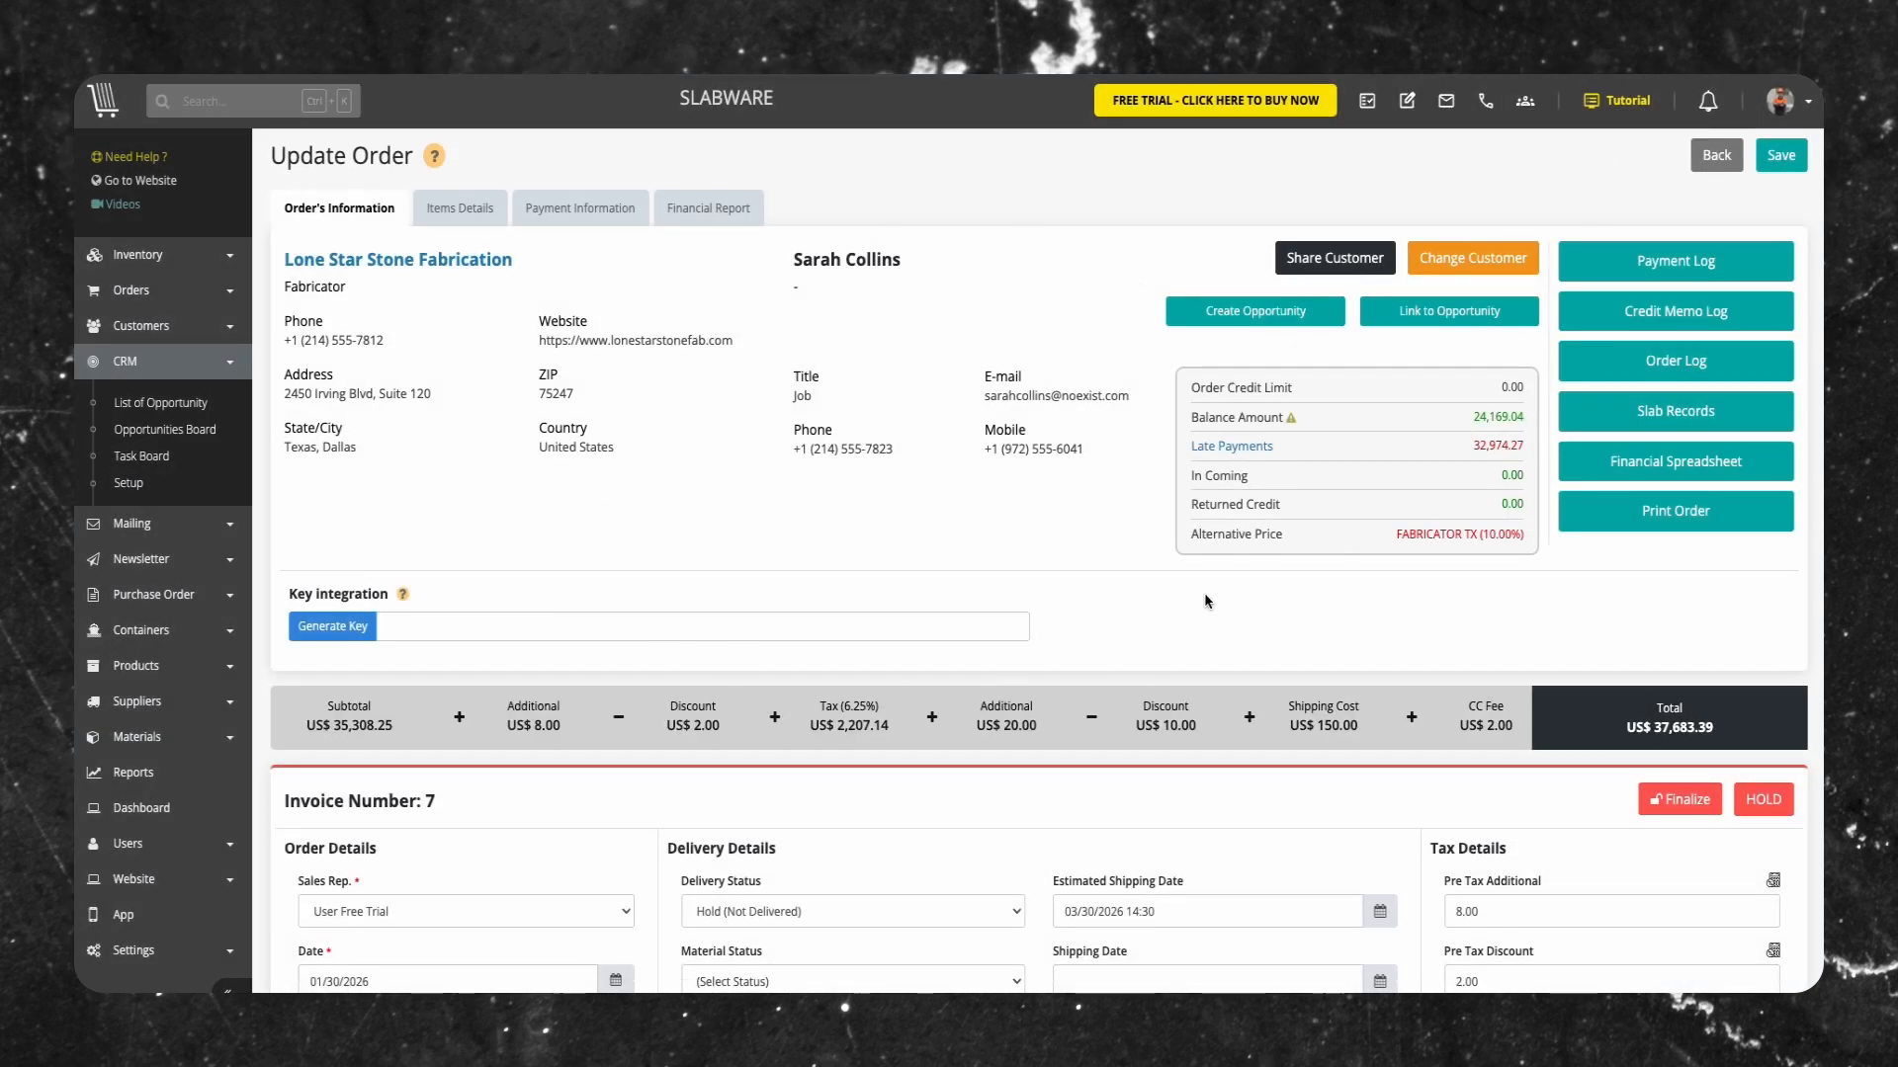
scroll(1206, 600, down, 5)
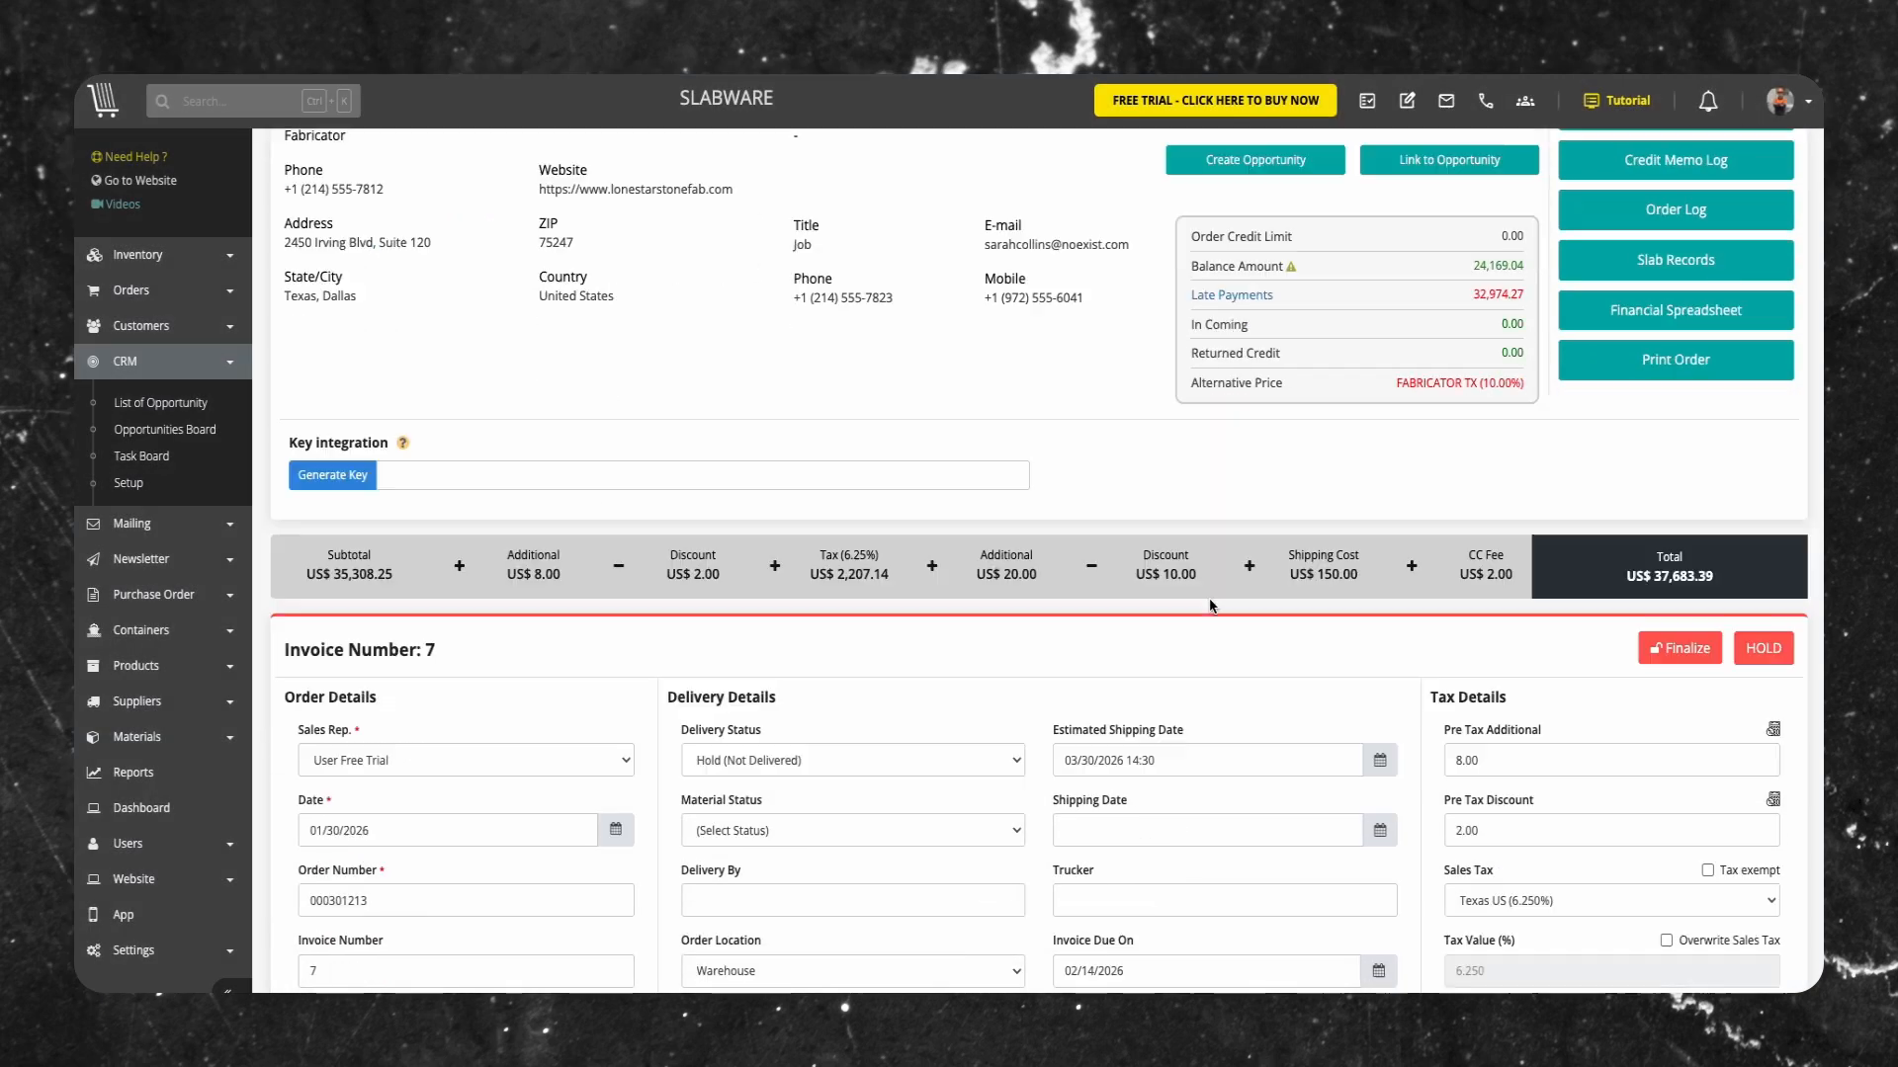
click(709, 365)
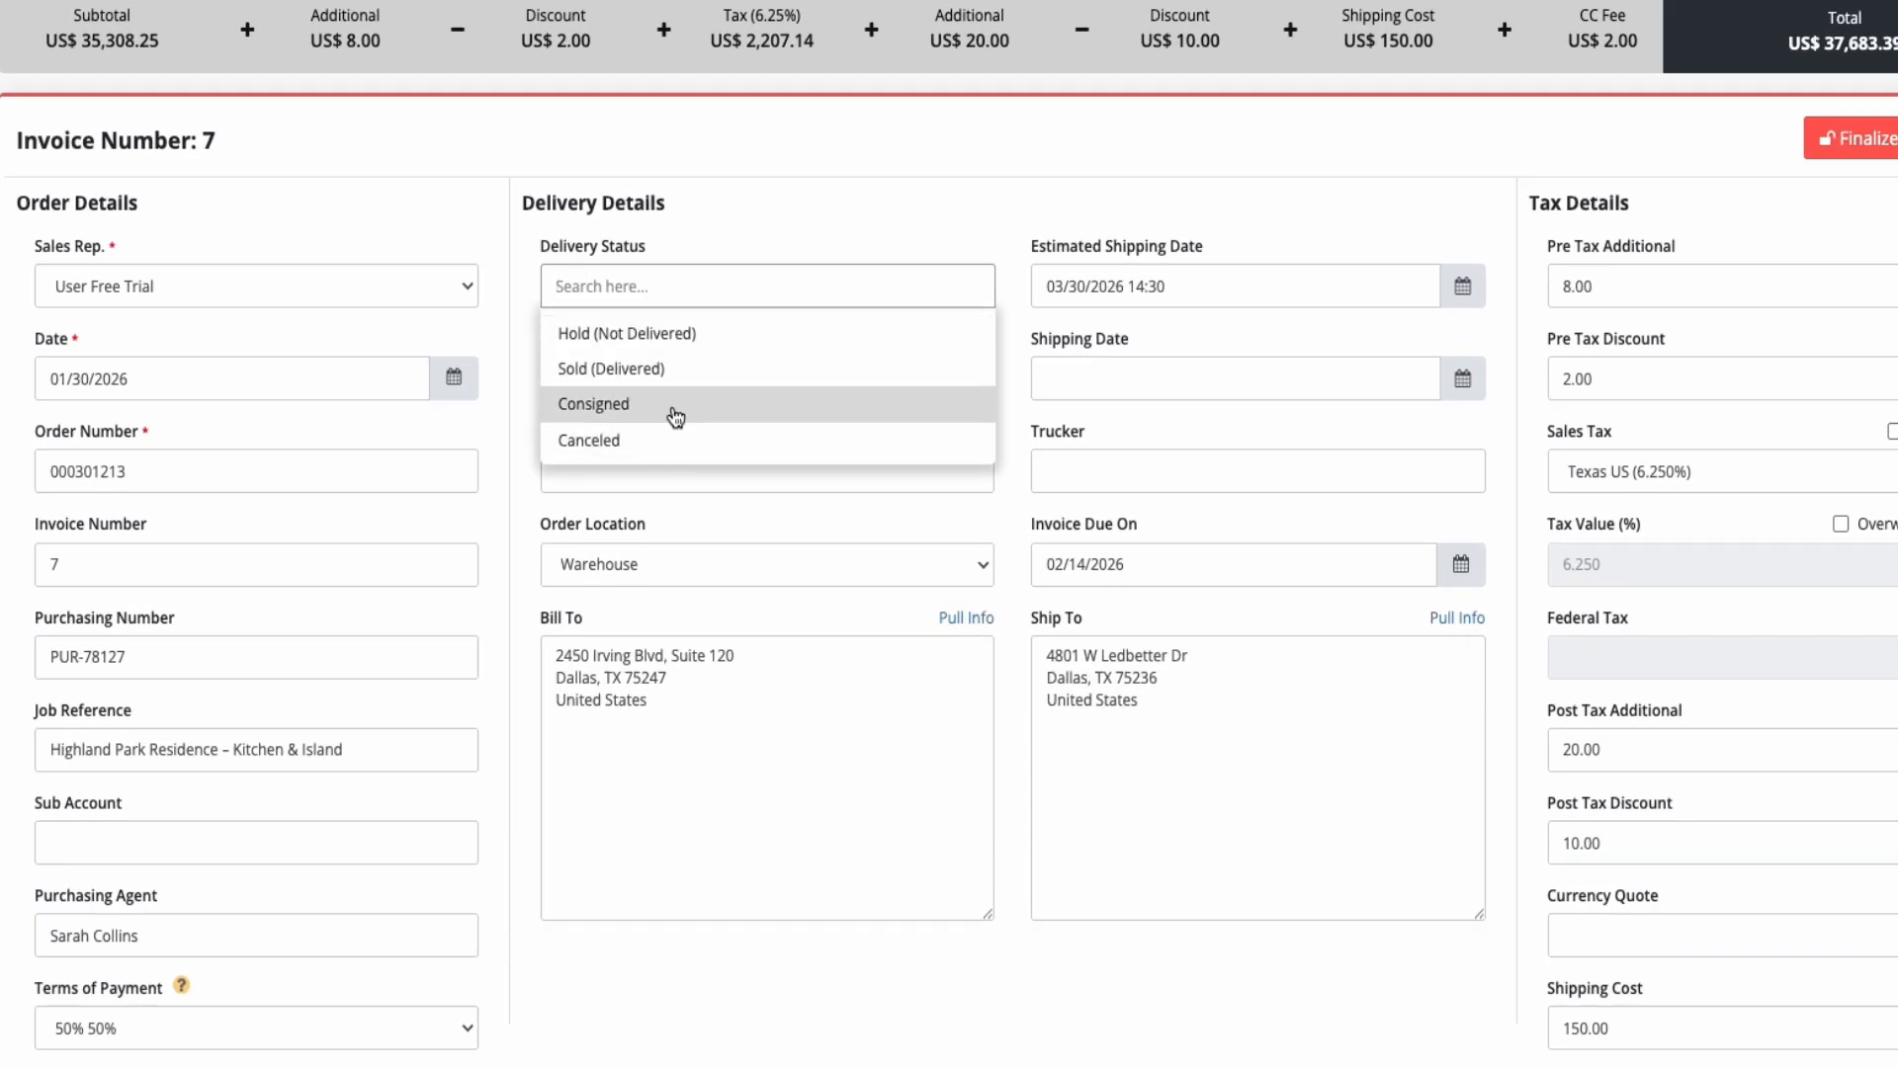
click(677, 369)
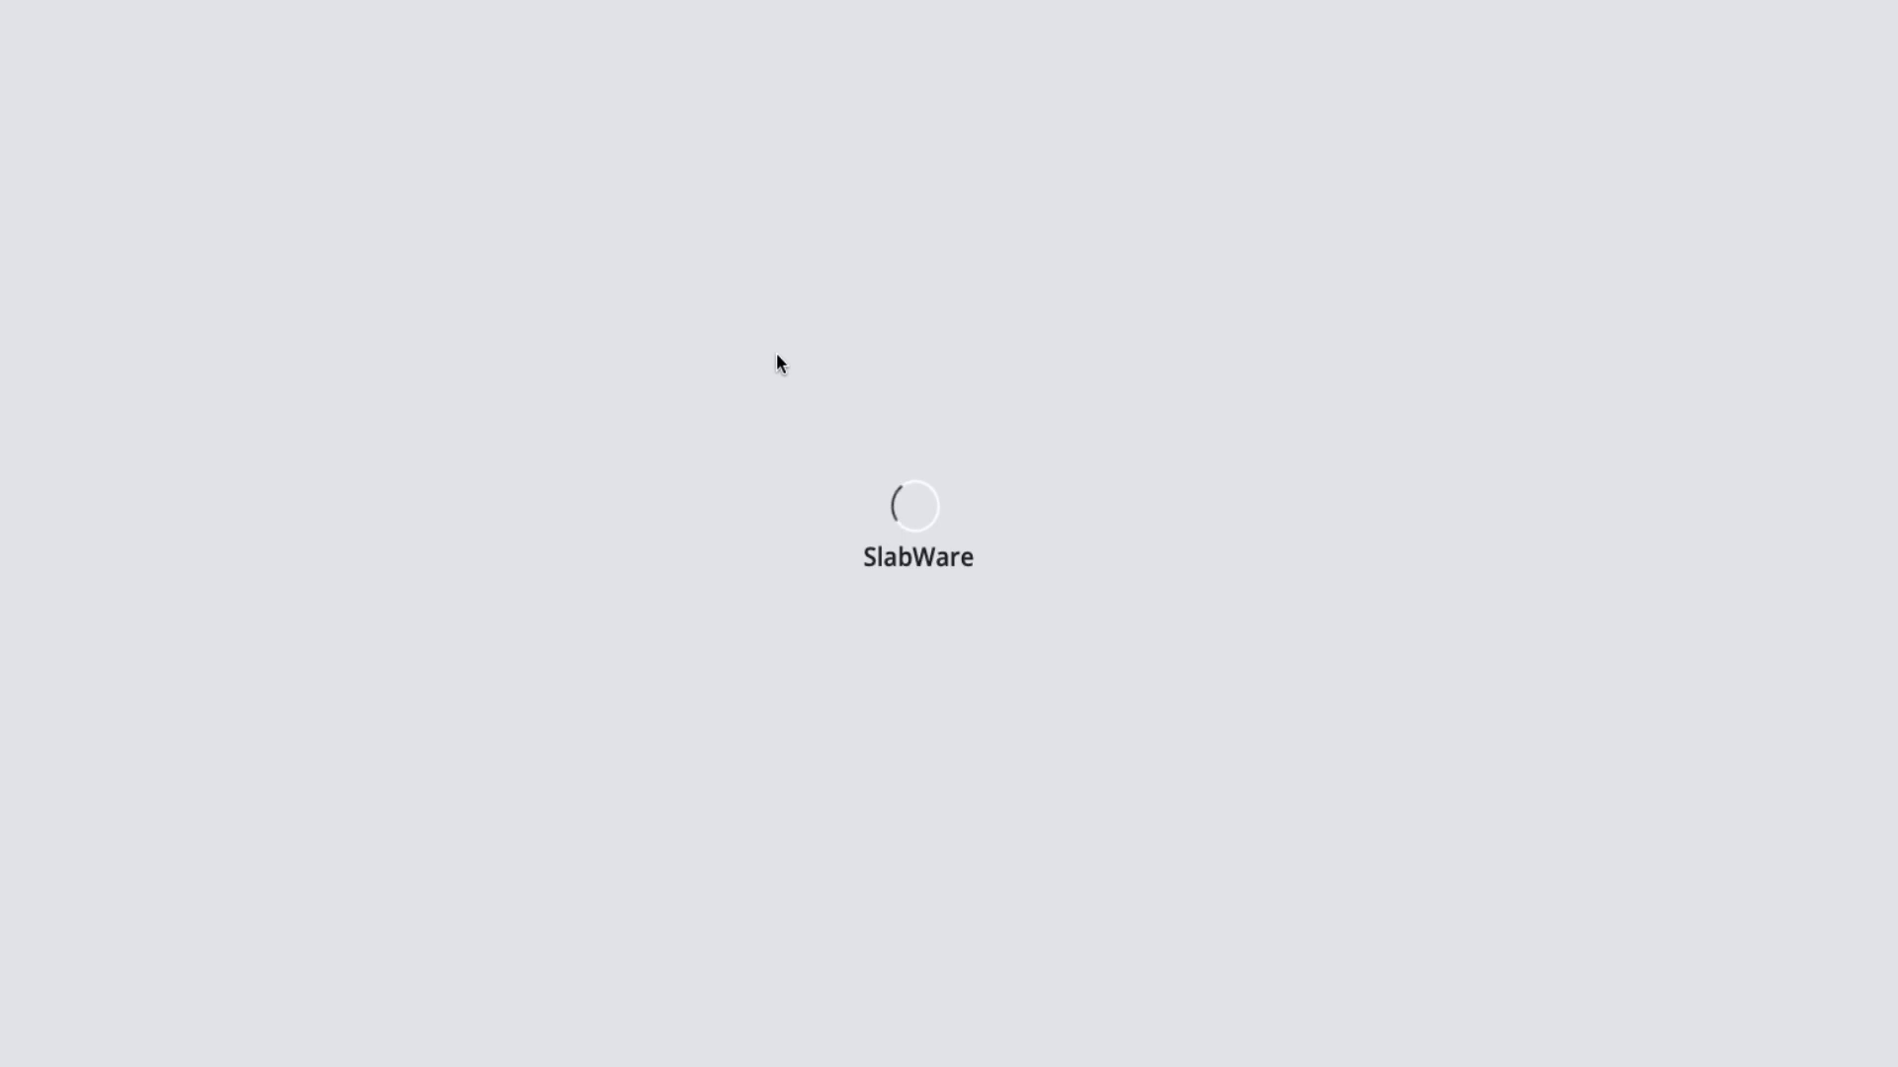
scroll(845, 466, down, 2)
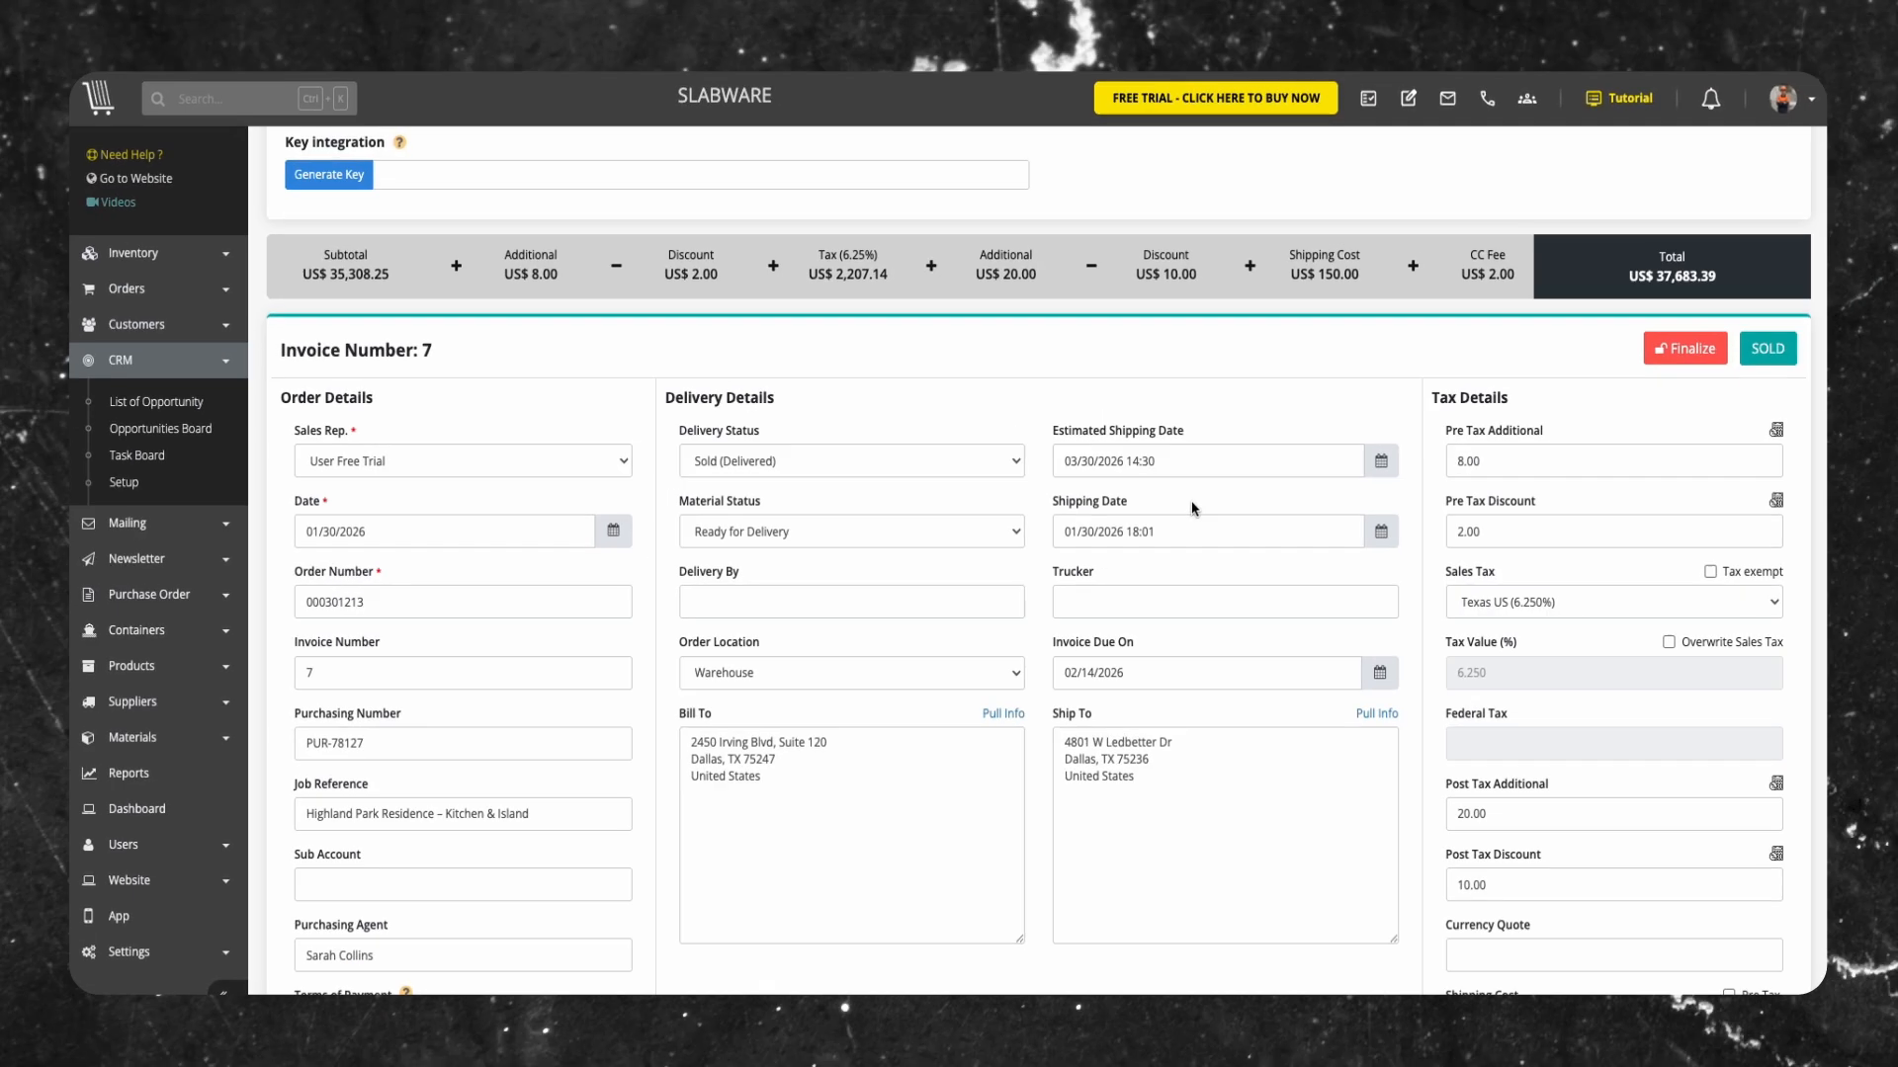
Review the slabs, products and material to produce in the new order's items details
scroll(1198, 500, up, 5)
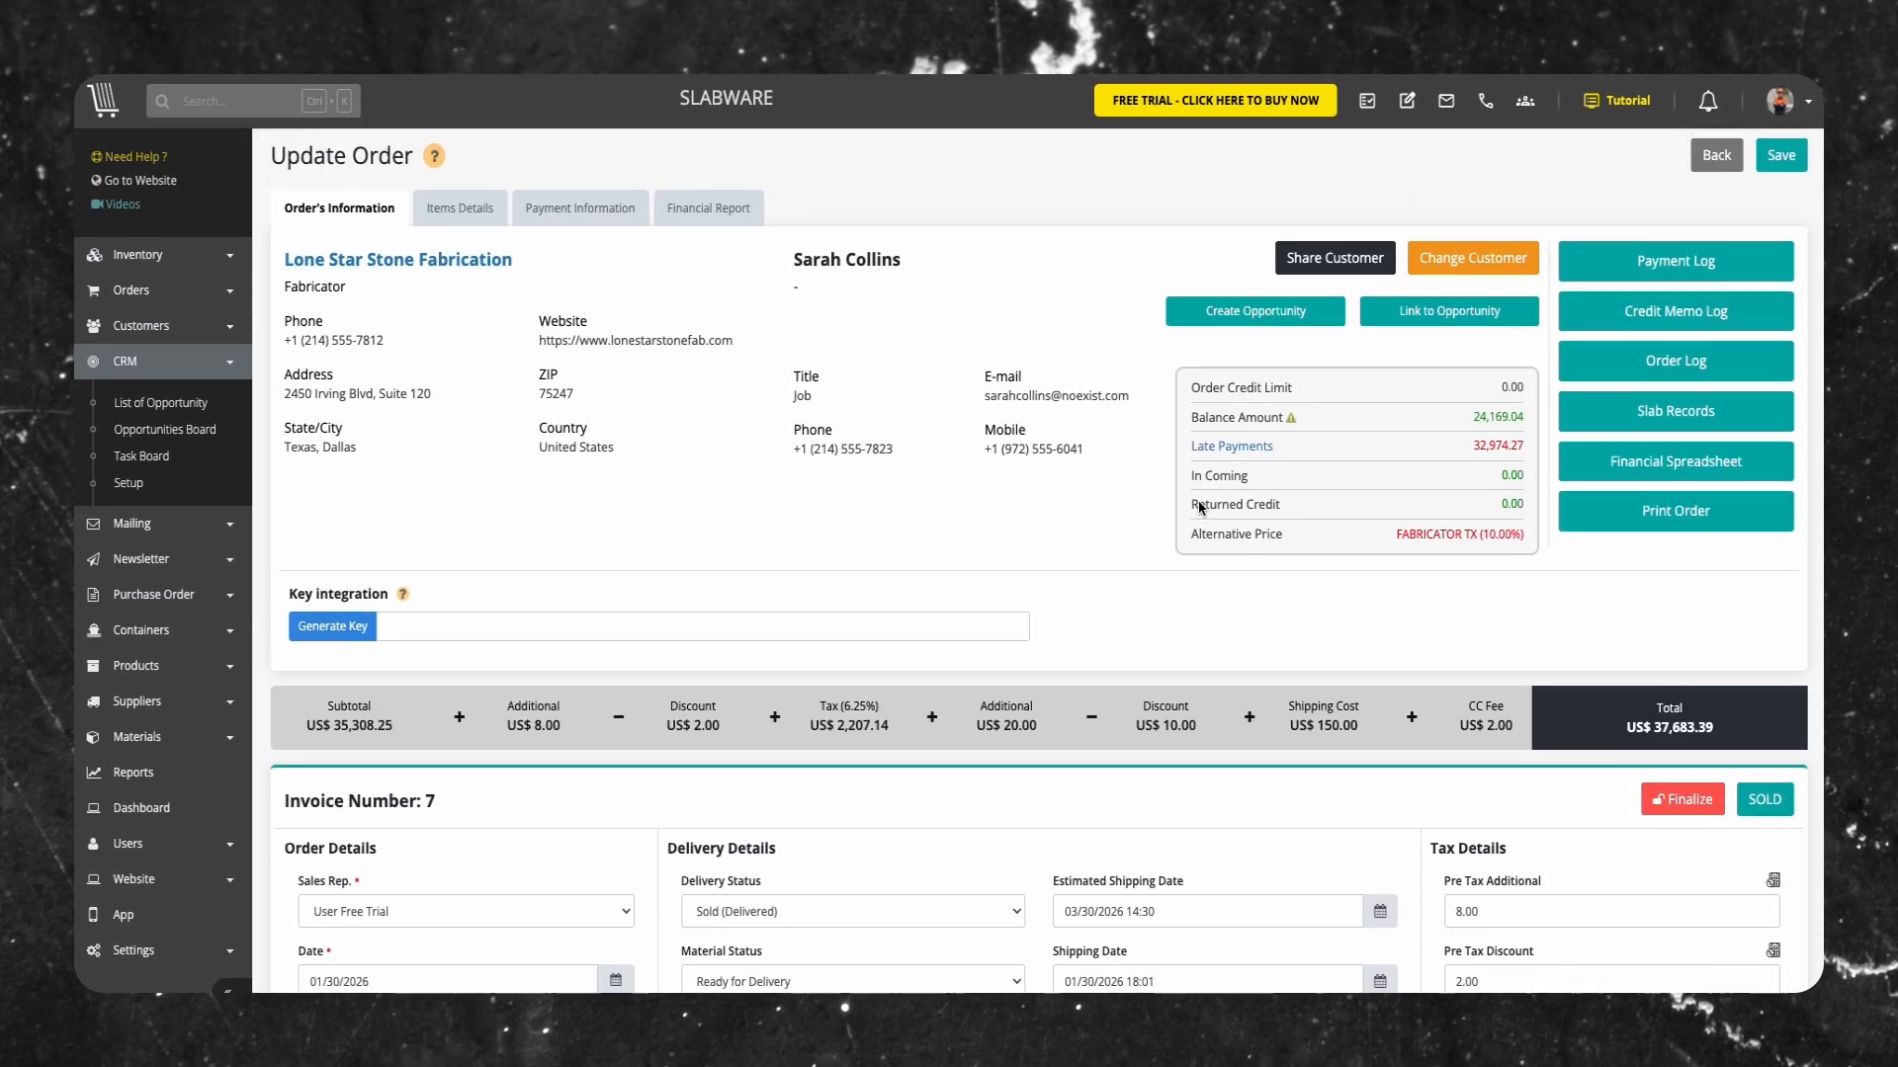
click(459, 208)
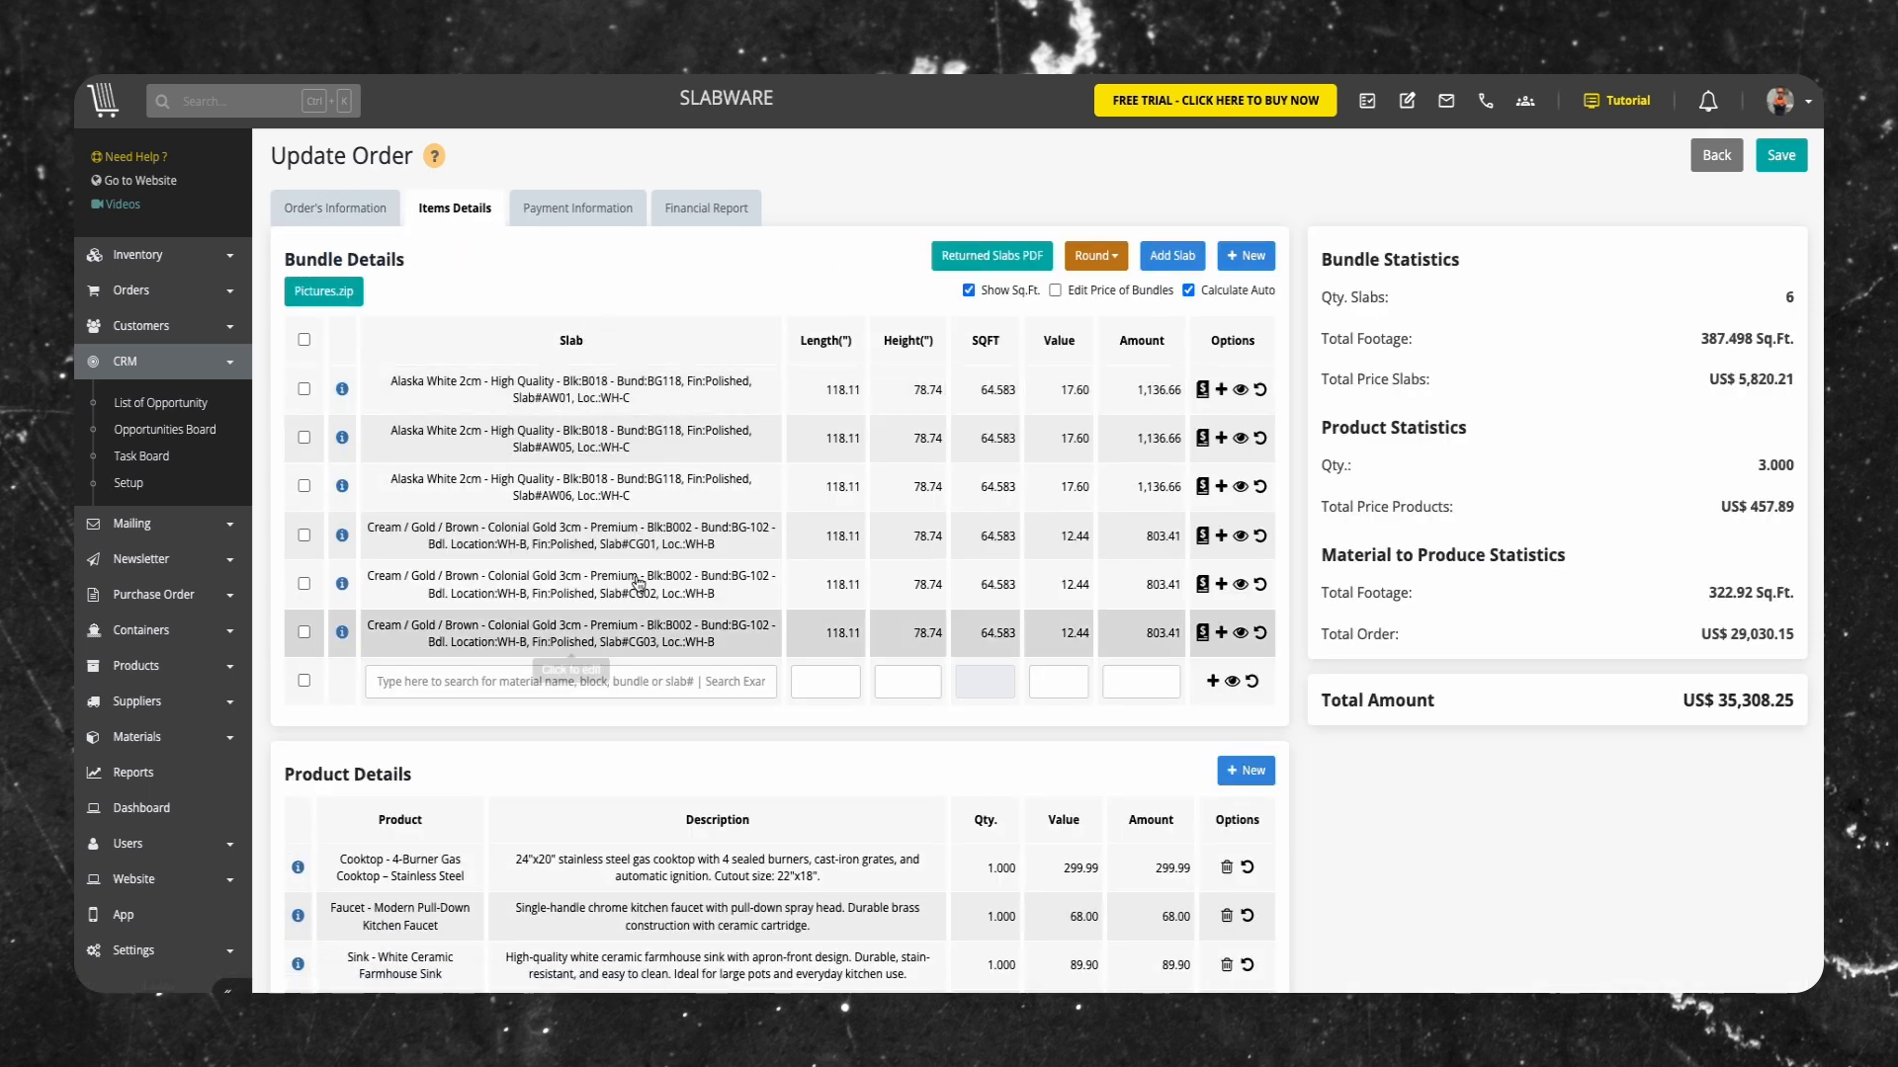
scroll(683, 698, down, 1)
scroll(683, 698, down, 3)
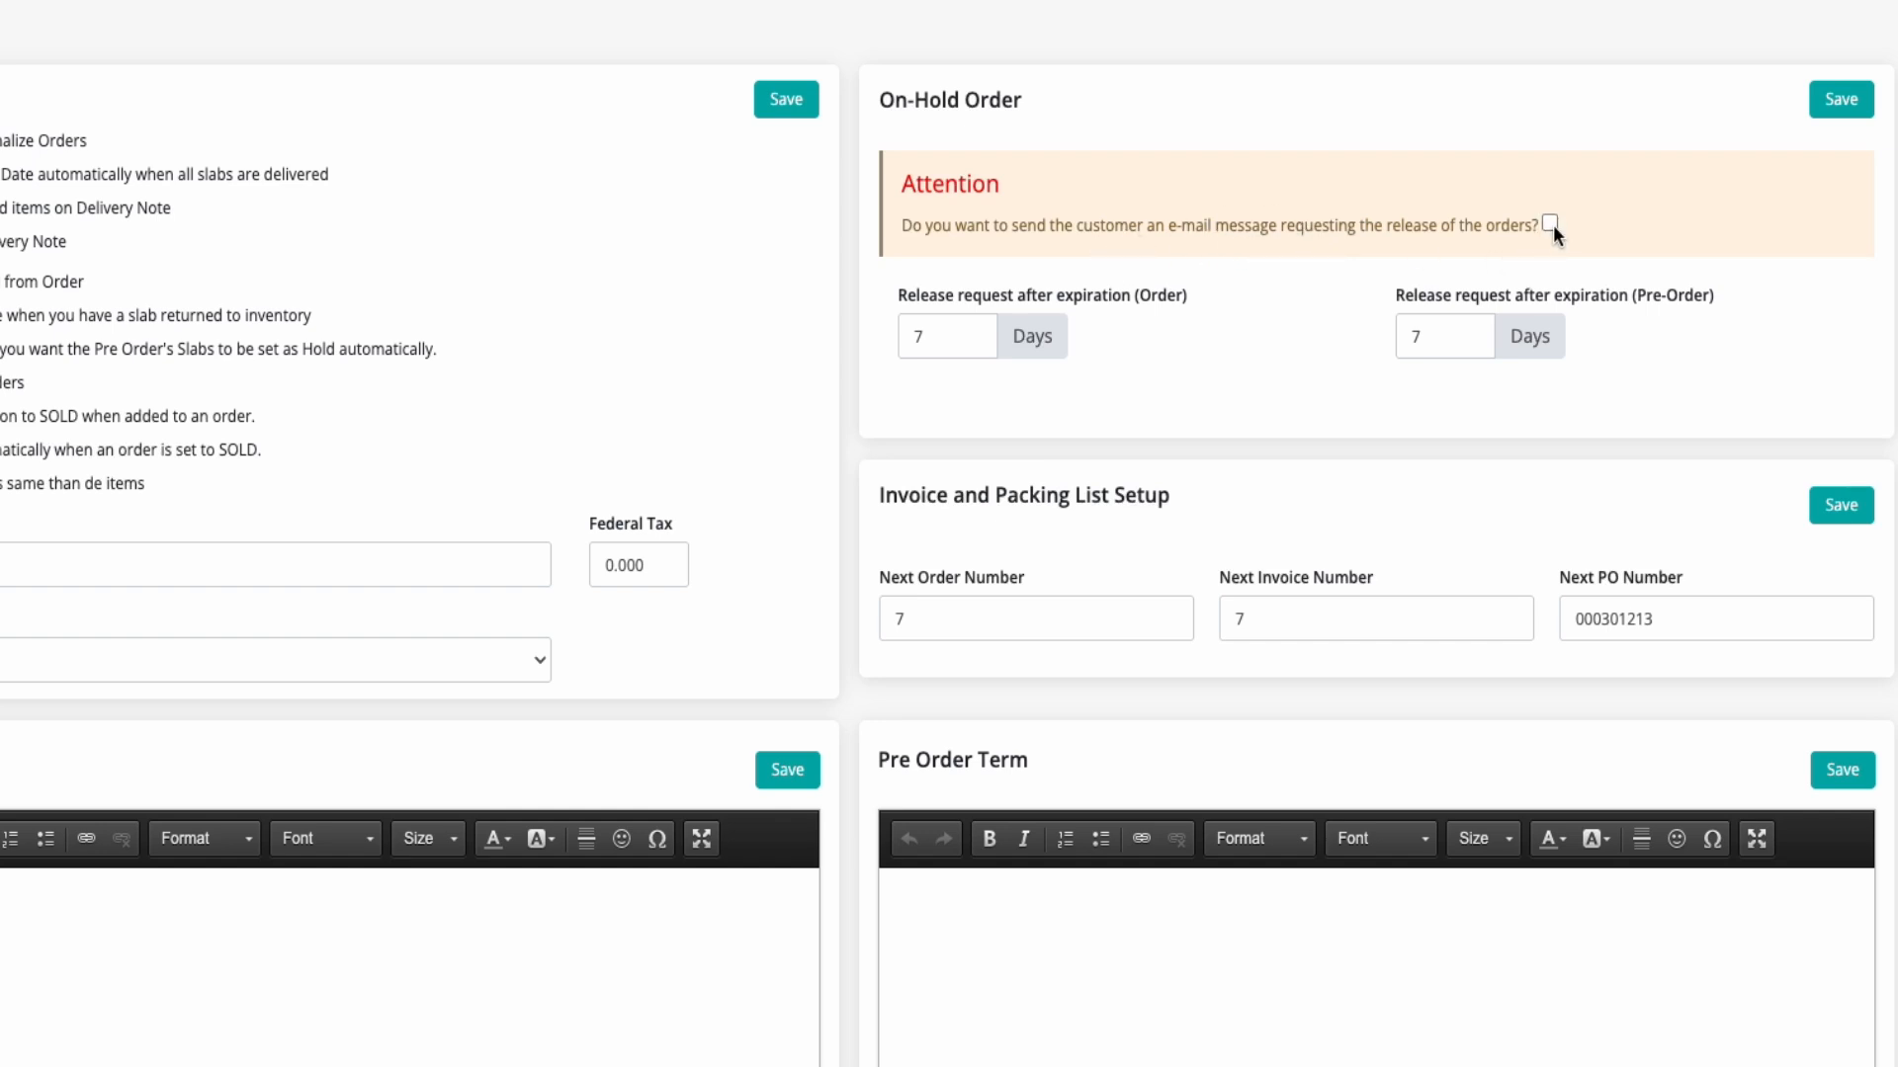
Save the On-Hold Order settings in the orders setup
click(1822, 113)
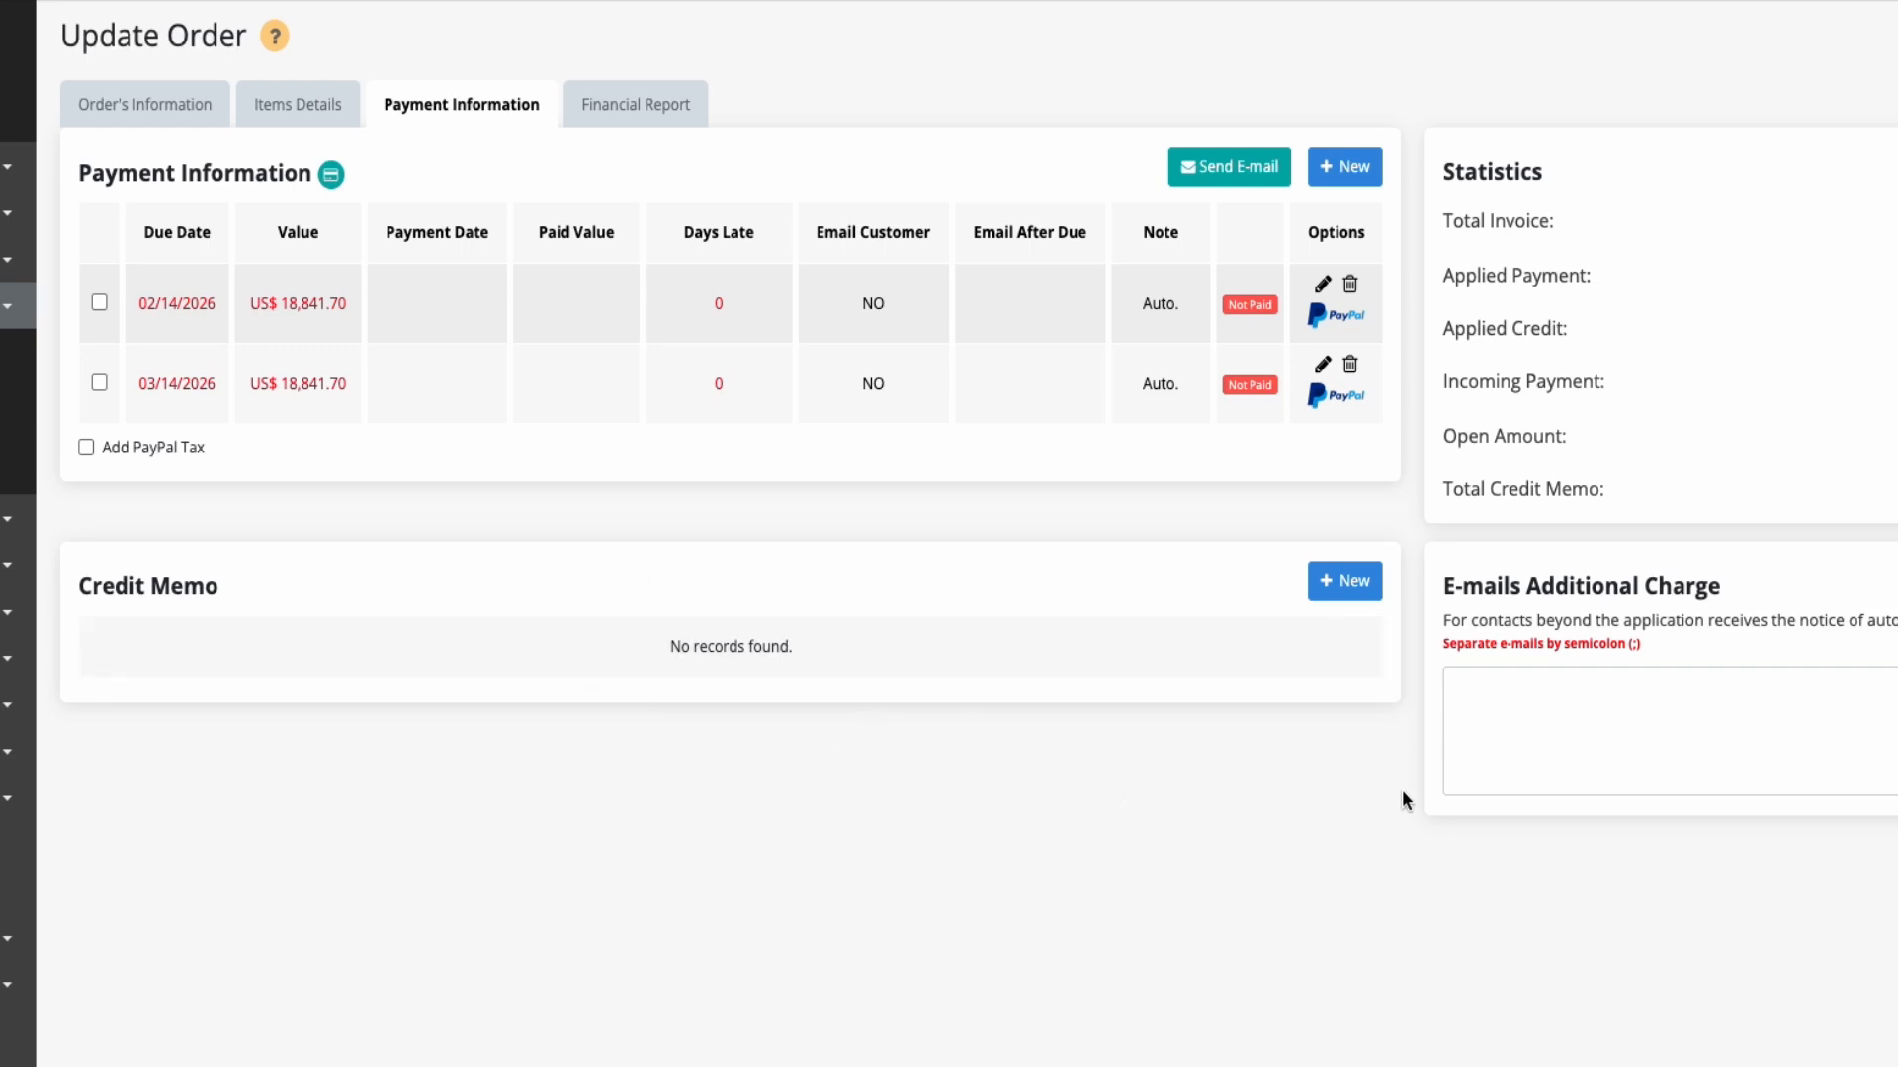
Check the order's financial report, return to the order's general information and save the order
click(610, 95)
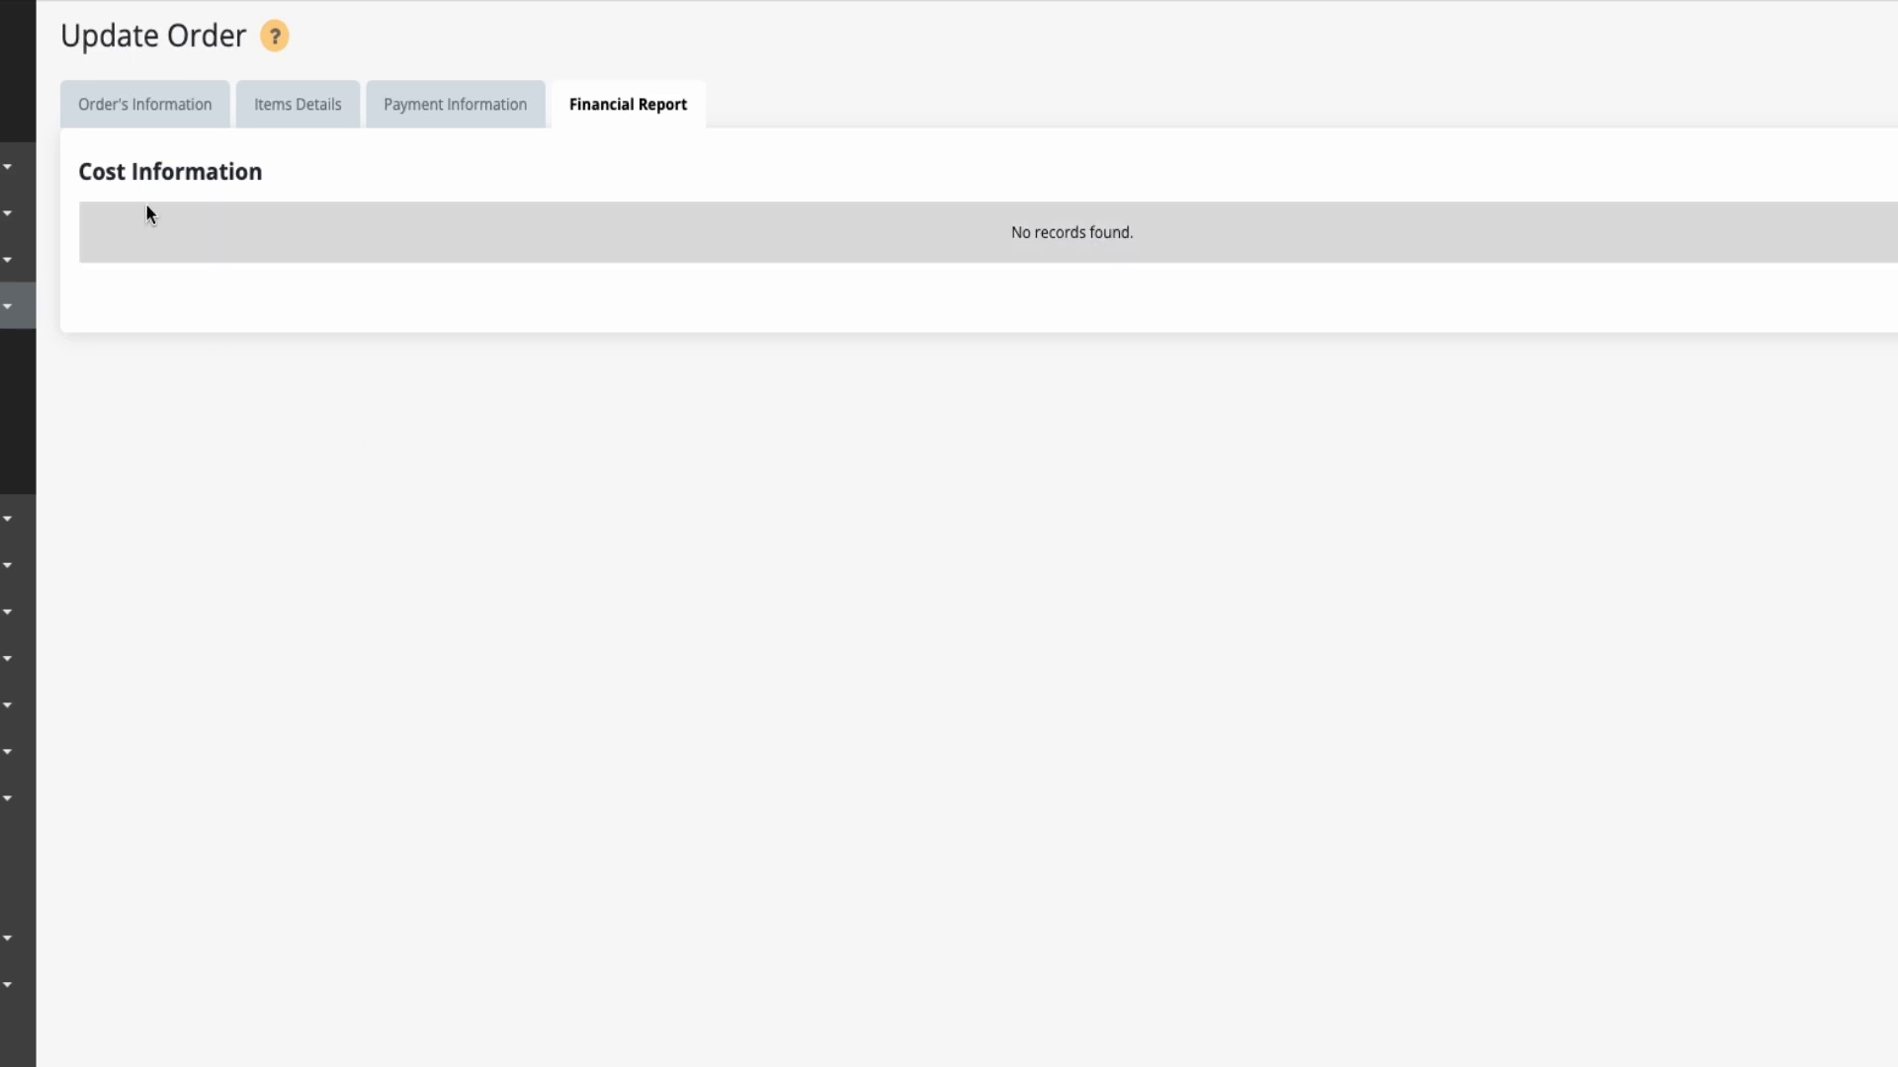
click(133, 114)
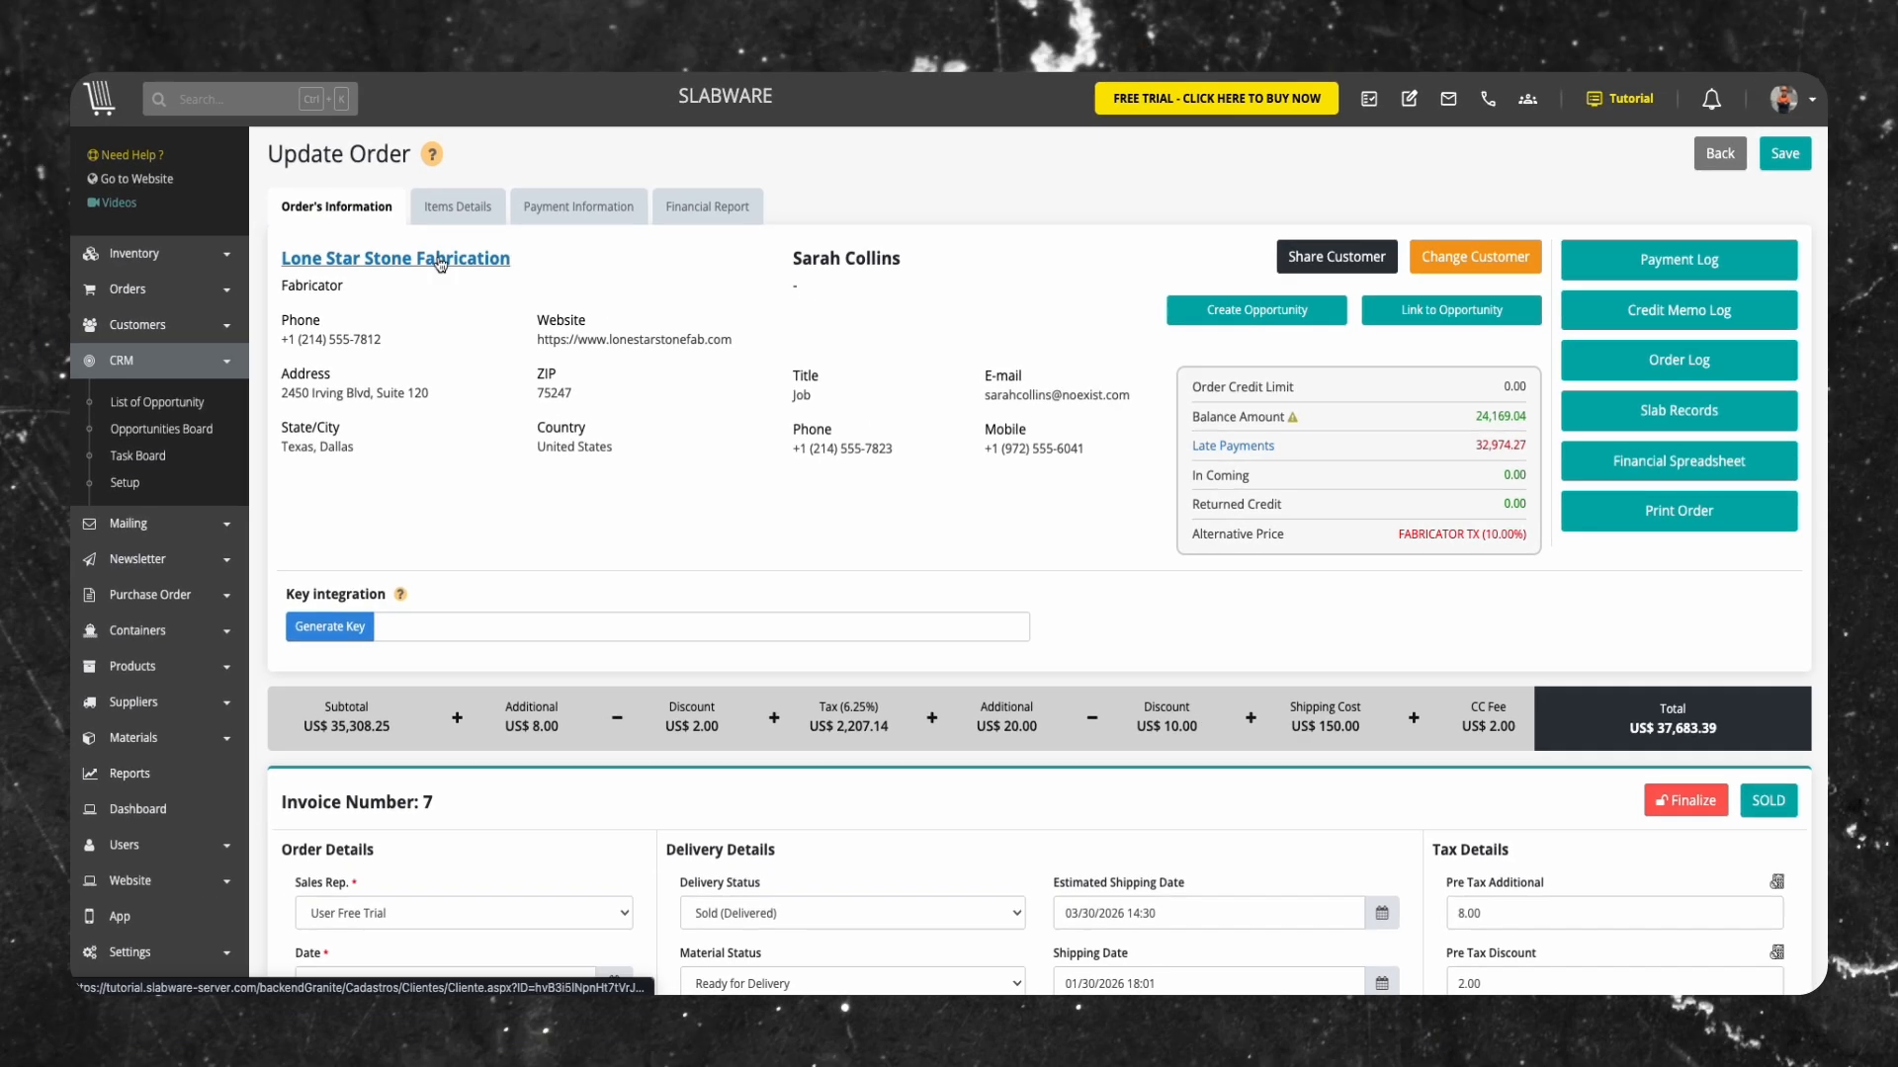
click(1769, 154)
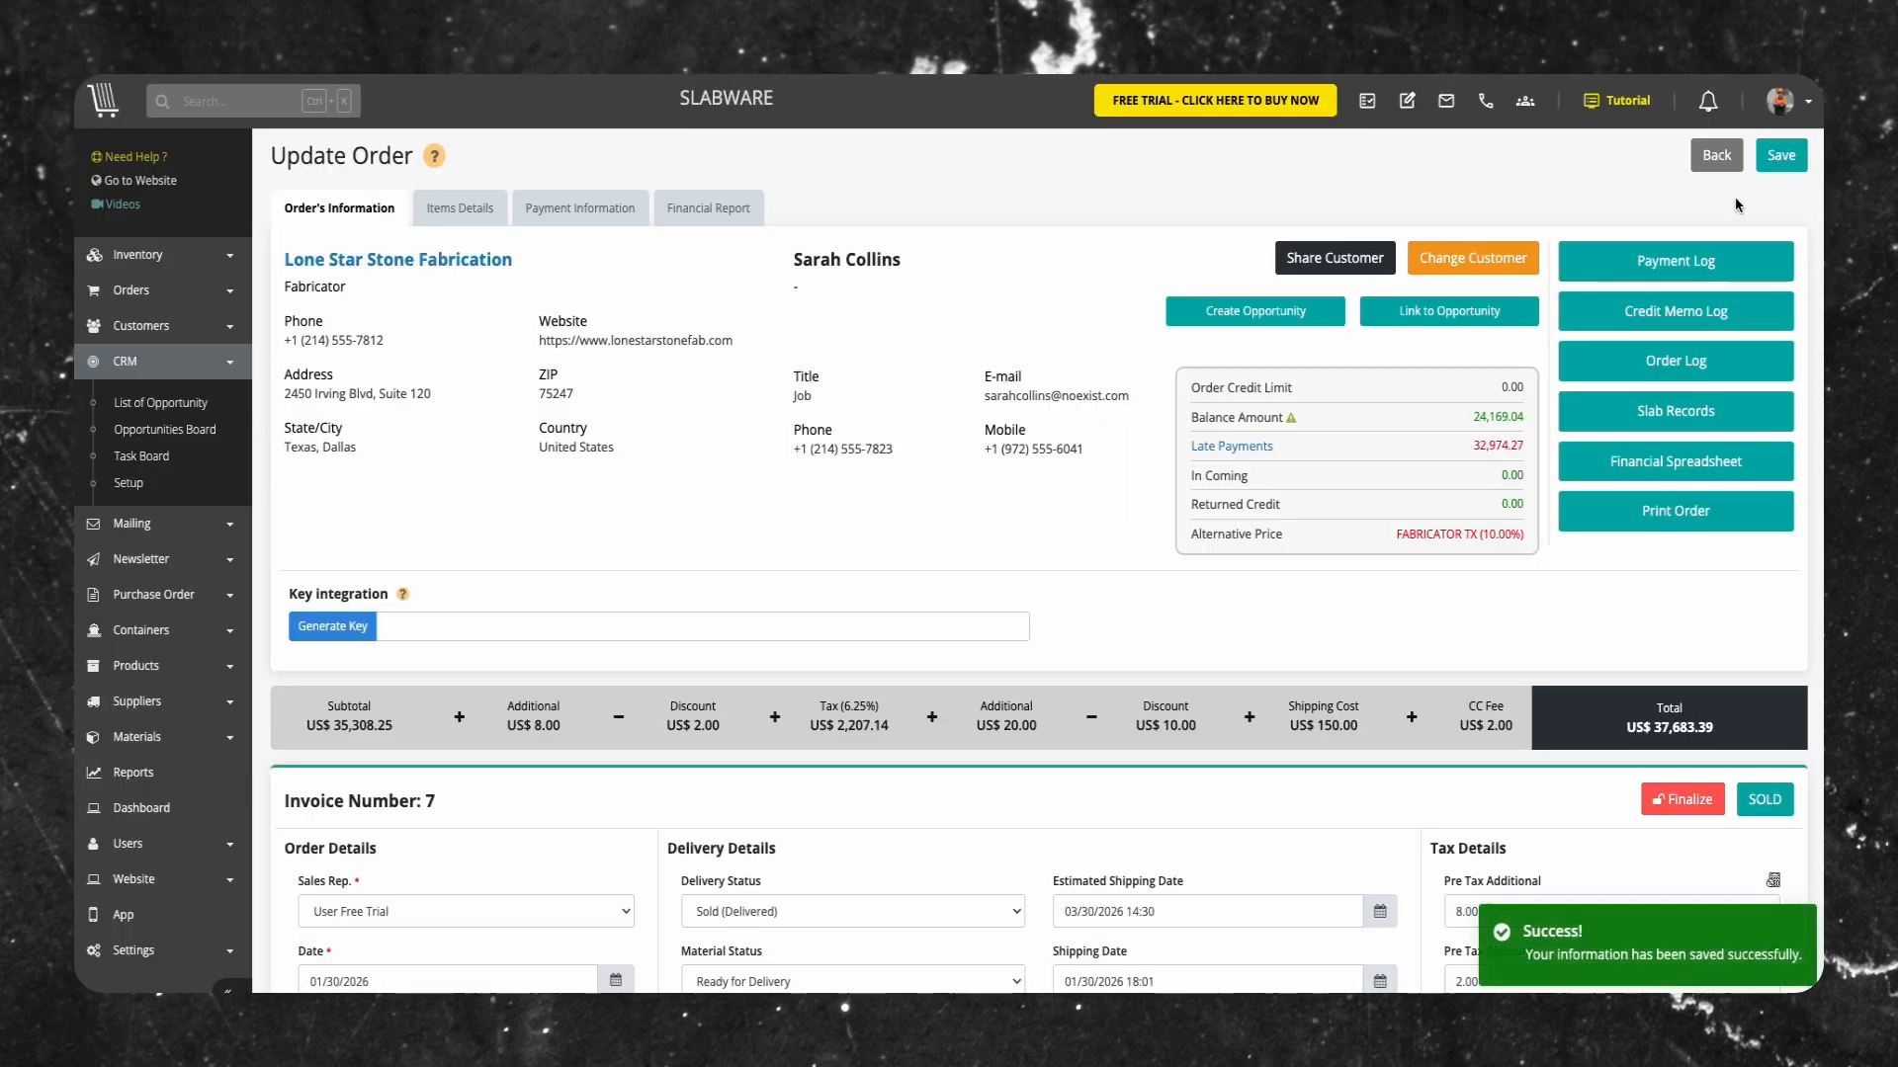